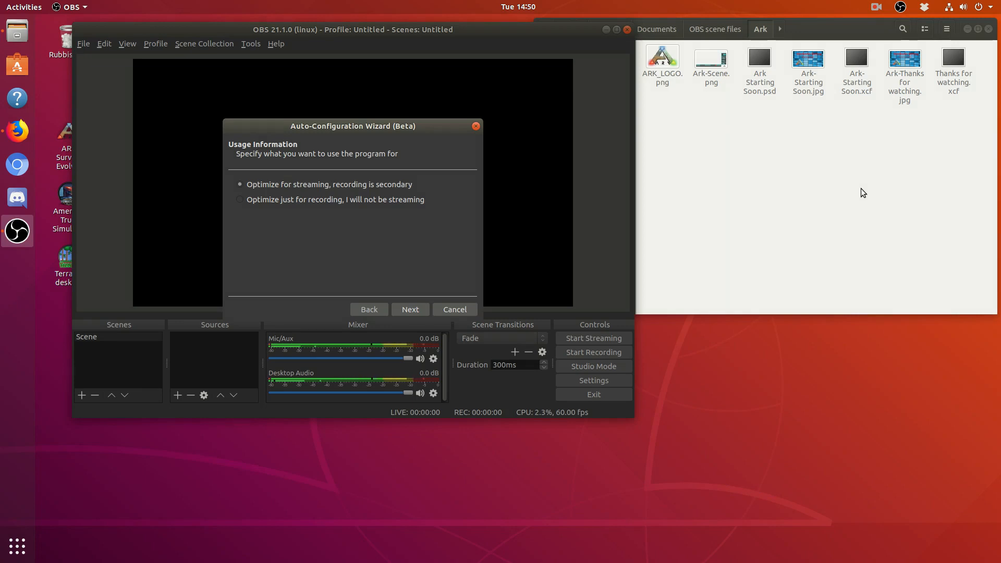
Proceed with streaming optimization, set the base resolution to Display 1 (1920x1080) and FPS to 60, and continue to the stream information.
left_click(420, 312)
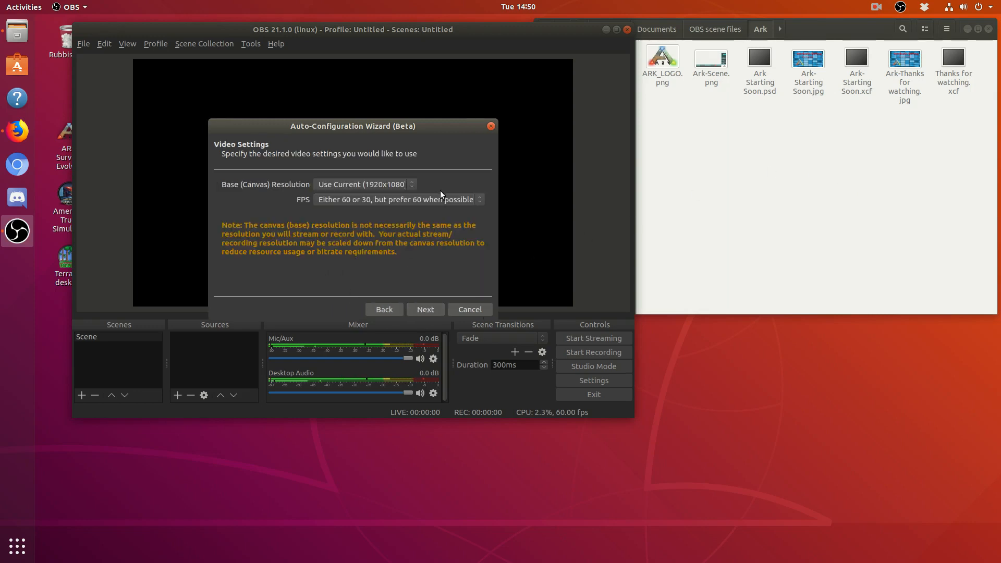
left_click(413, 185)
left_click(392, 200)
left_click(461, 201)
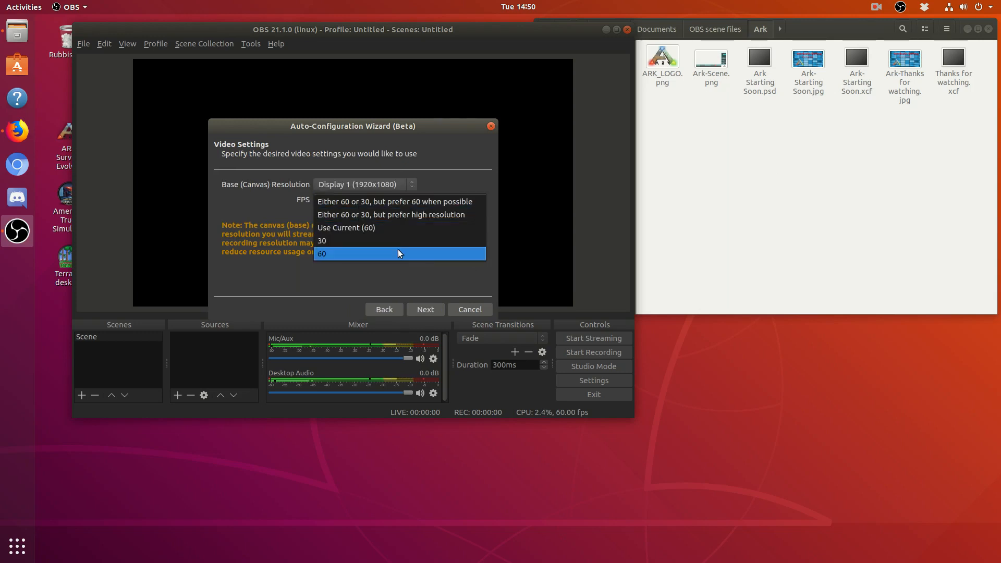
left_click(412, 253)
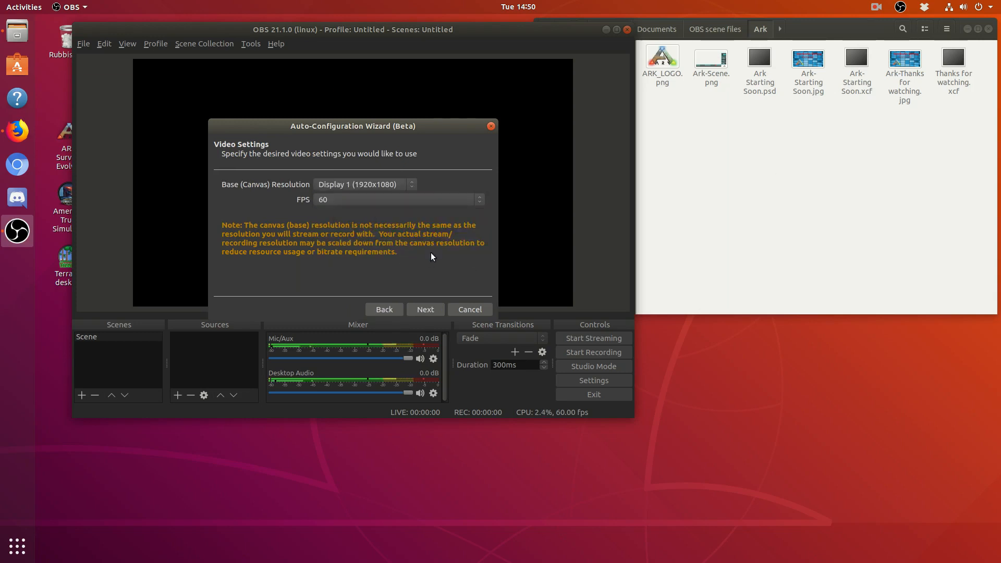
left_click(427, 310)
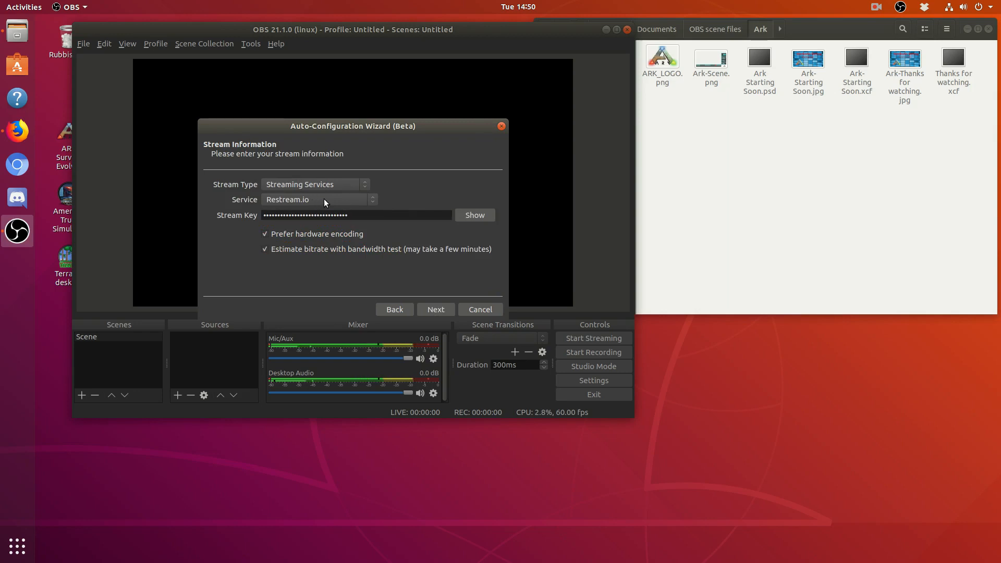
Switch to the Restream.io dashboard in Firefox and move its window aside to show the stream key beside the wizard.
left_click(357, 218)
left_click(19, 135)
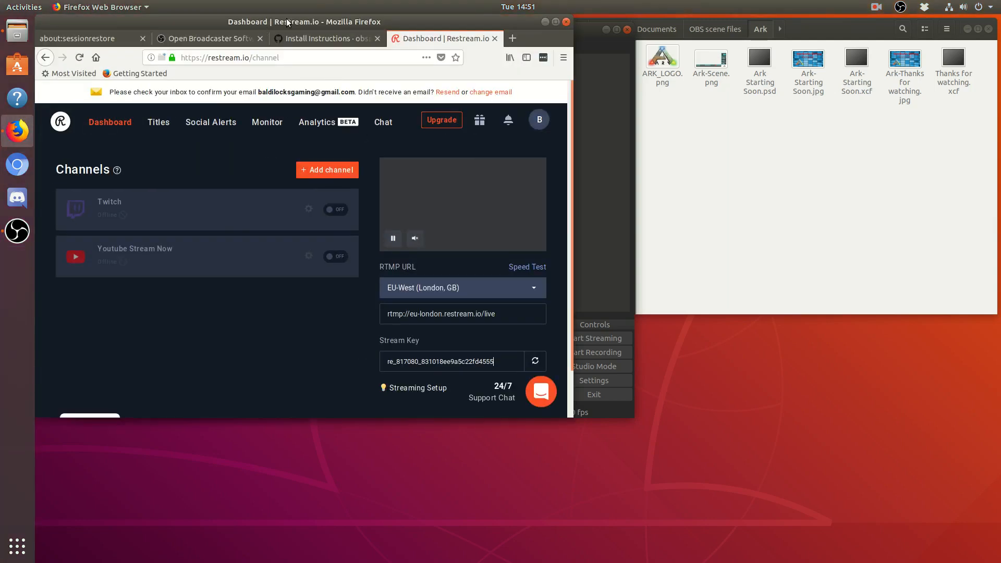
left_click_drag(320, 21, 578, 91)
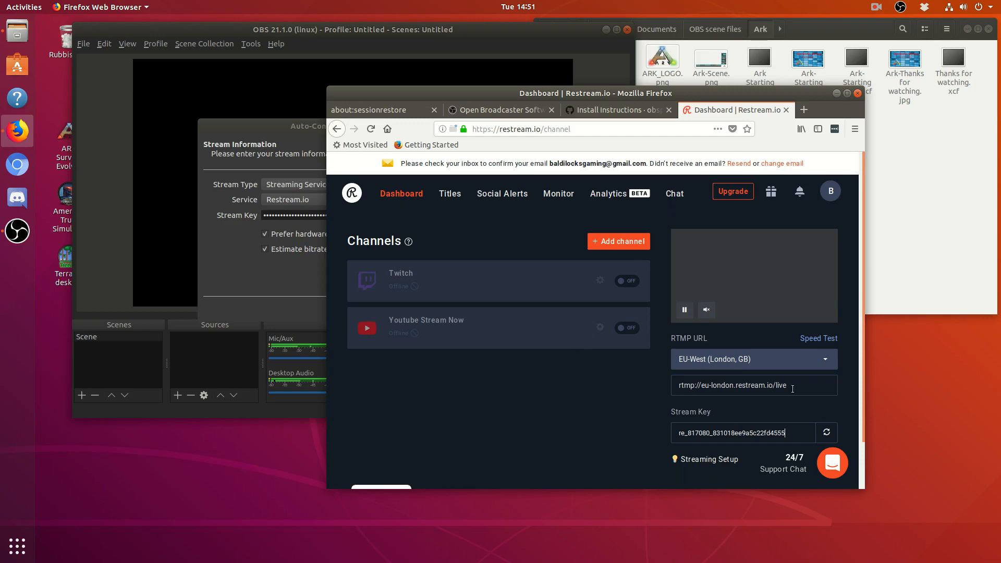
Select Restream.io from the full list of streaming services in the wizard, keeping Streaming Services as the stream type.
left_click(270, 202)
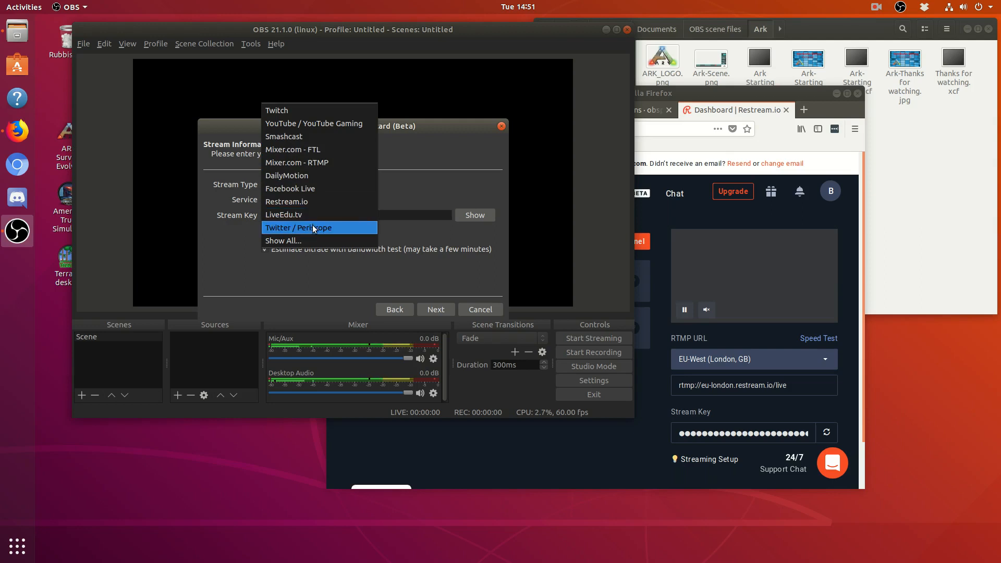
left_click(283, 242)
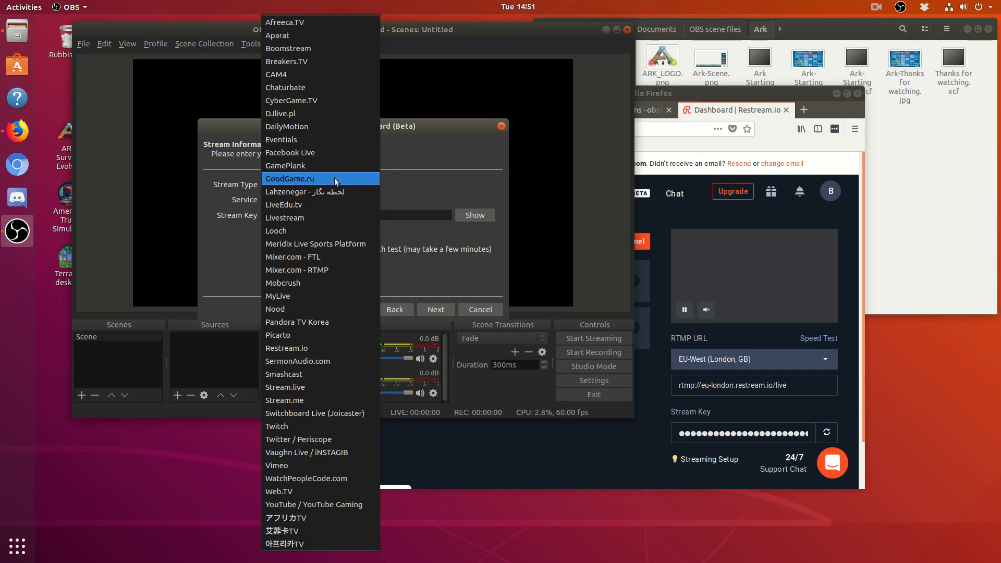
left_click(325, 348)
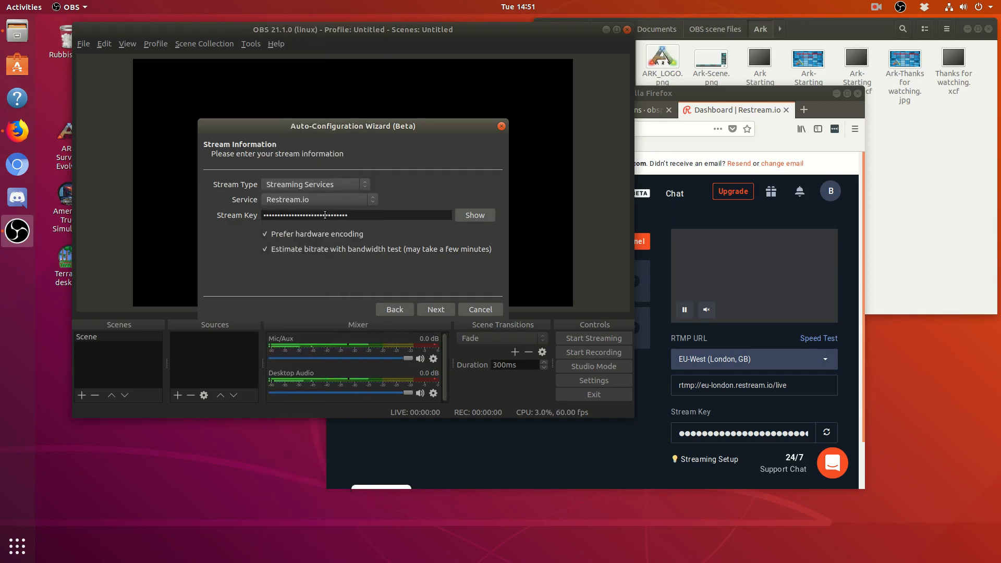
left_click(340, 181)
left_click(340, 183)
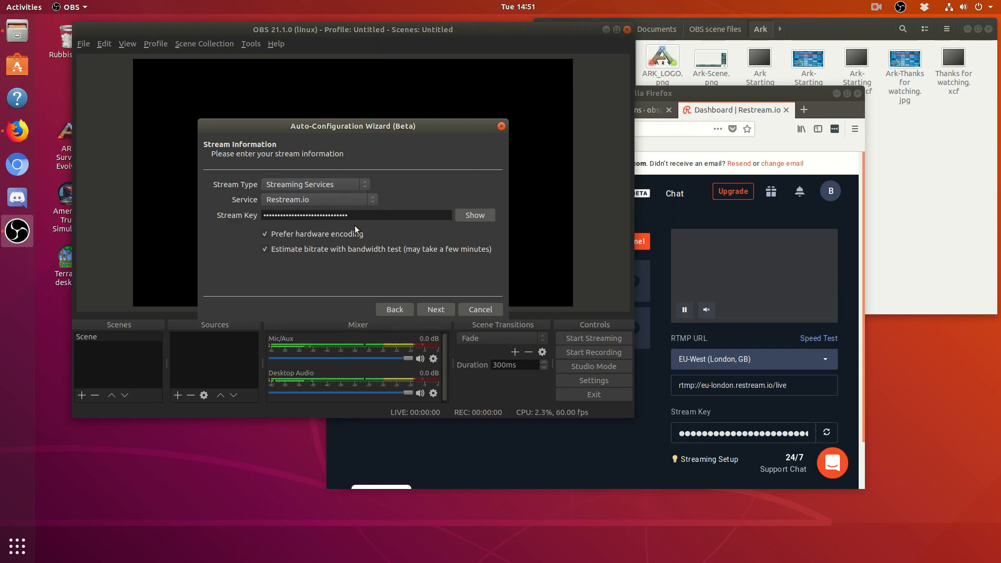
Keep hardware encoding preferred, accept the stream information, and start the bandwidth test.
left_click(265, 233)
left_click(265, 234)
left_click(436, 311)
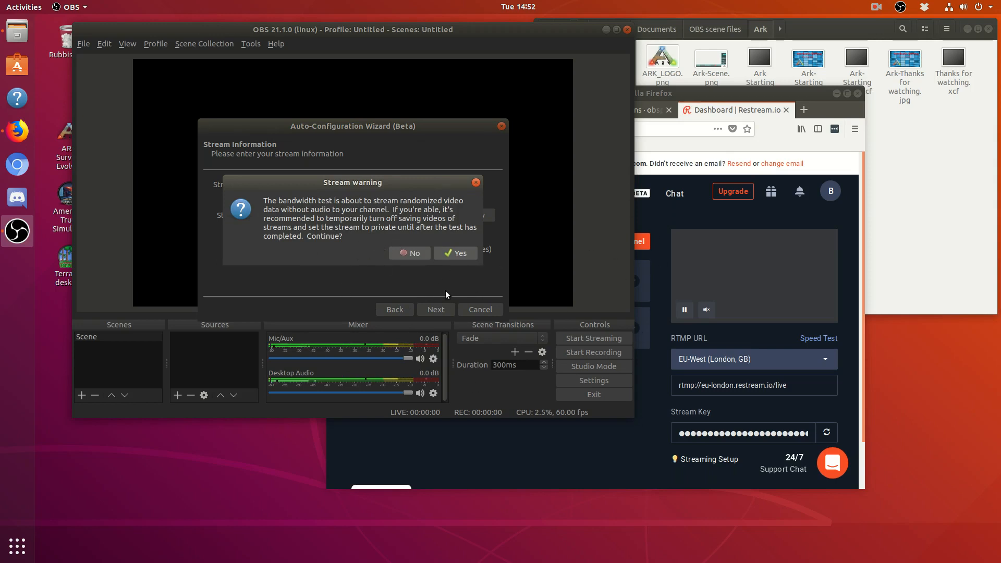
left_click(454, 255)
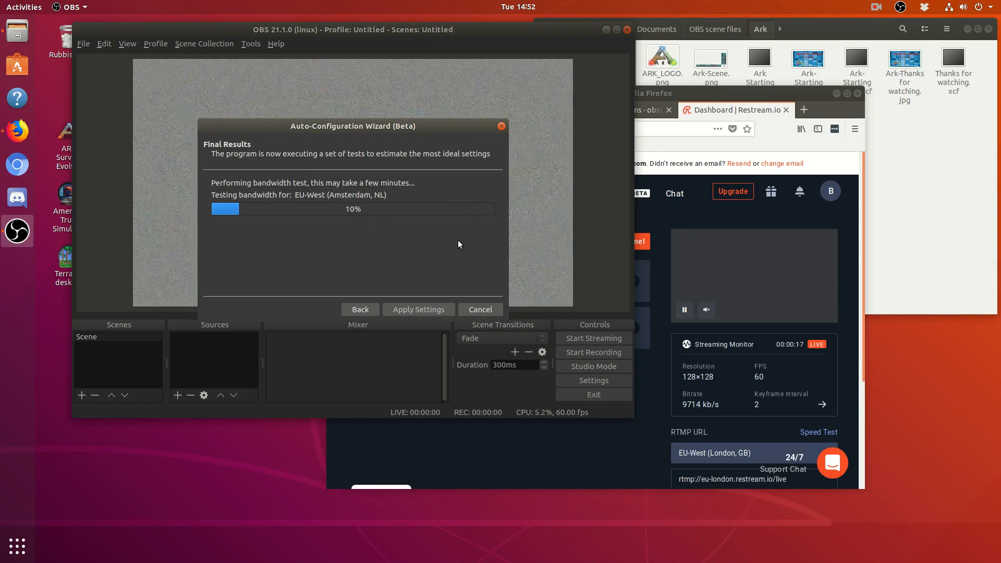
left_click(876, 7)
left_click(885, 54)
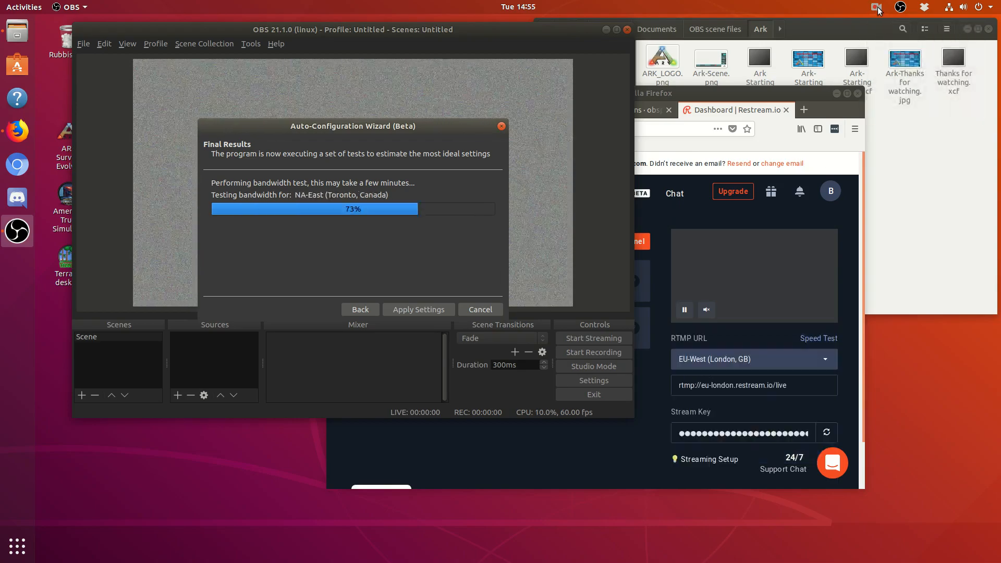
left_click(877, 7)
left_click(889, 52)
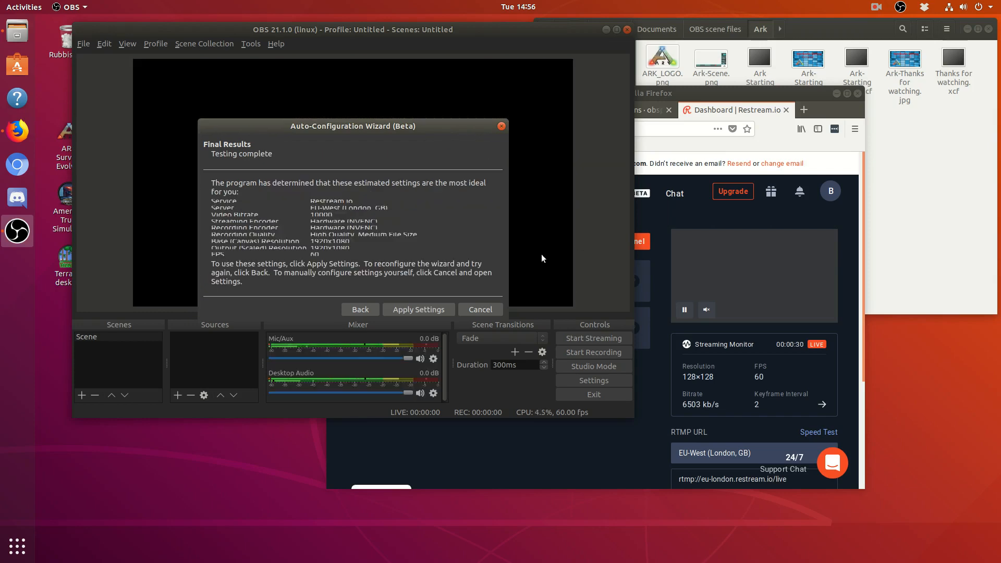
Apply the wizard's estimated settings and move the main window clear of the desktop icons.
left_click_drag(414, 99, 418, 91)
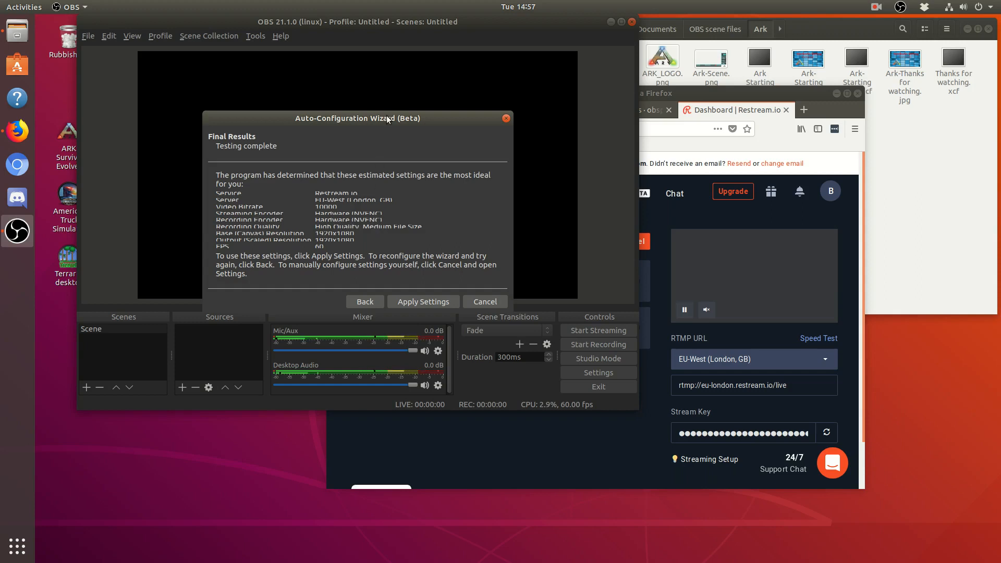
left_click_drag(388, 119, 384, 142)
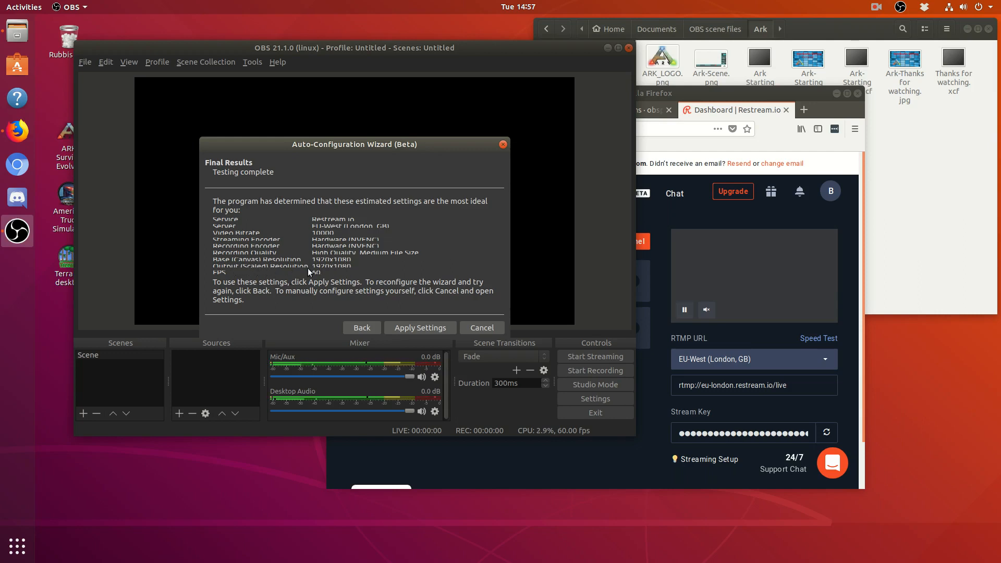
left_click(418, 326)
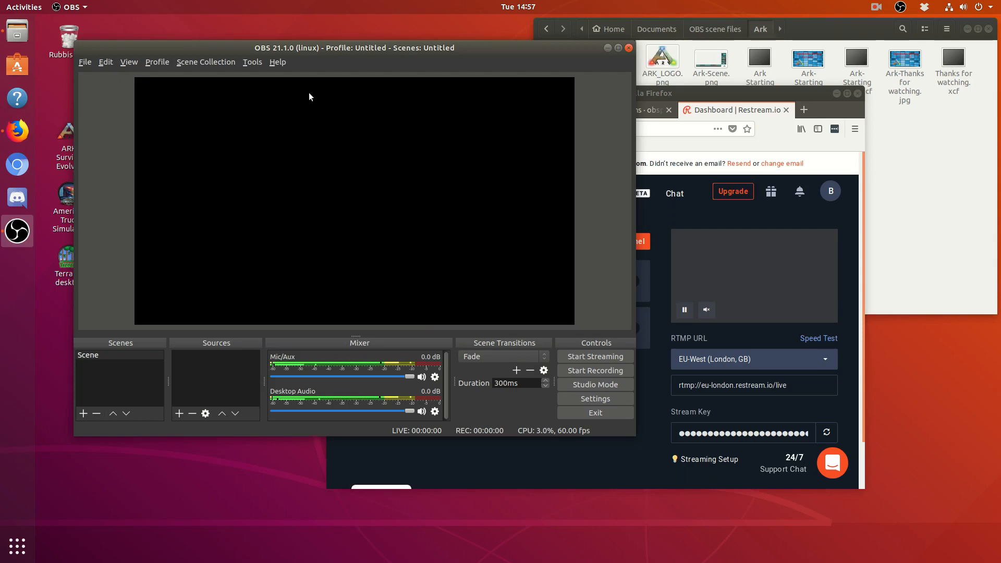
left_click_drag(344, 49, 403, 63)
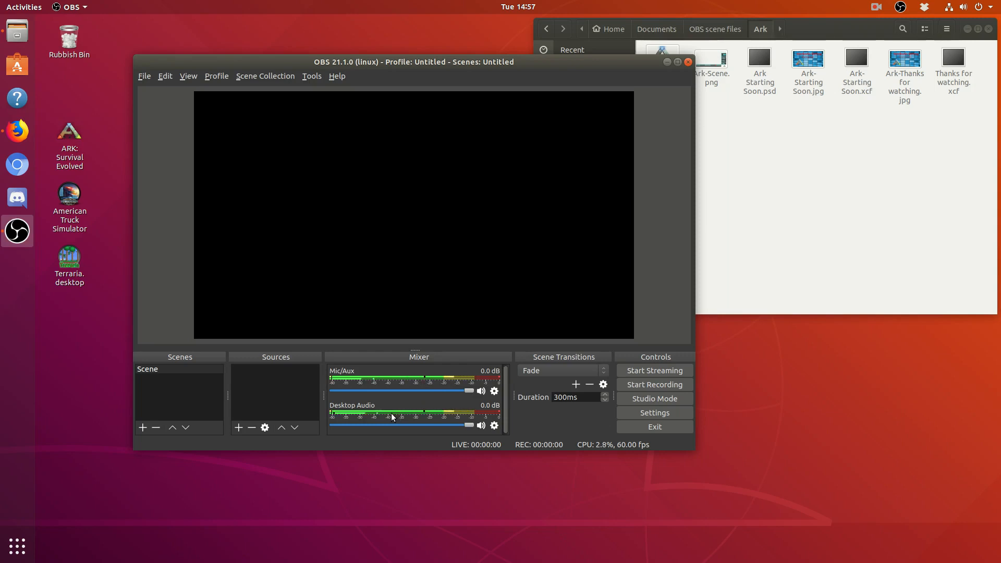
Open the program settings and review the General and Stream options, keeping the Dark theme.
left_click(144, 79)
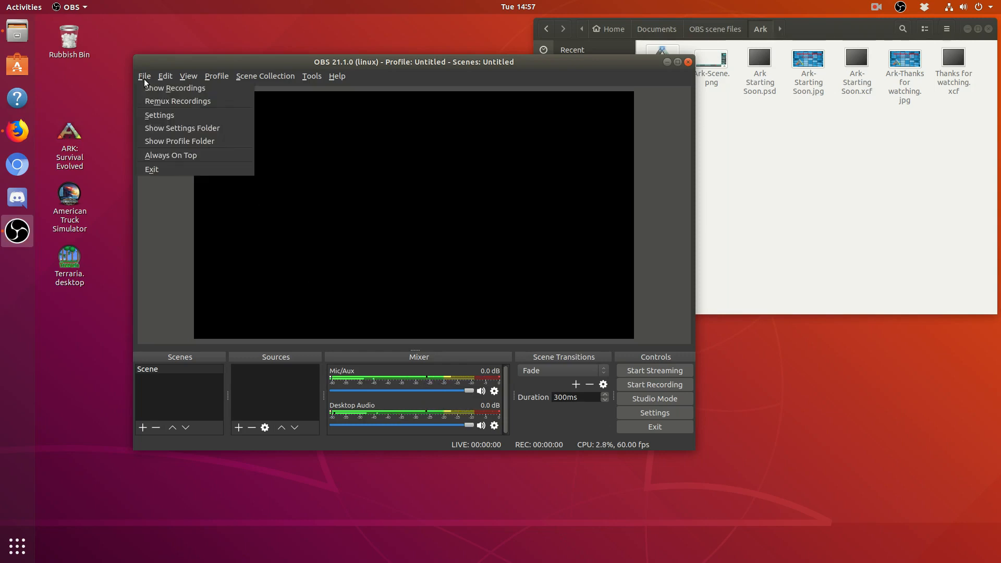
left_click(171, 115)
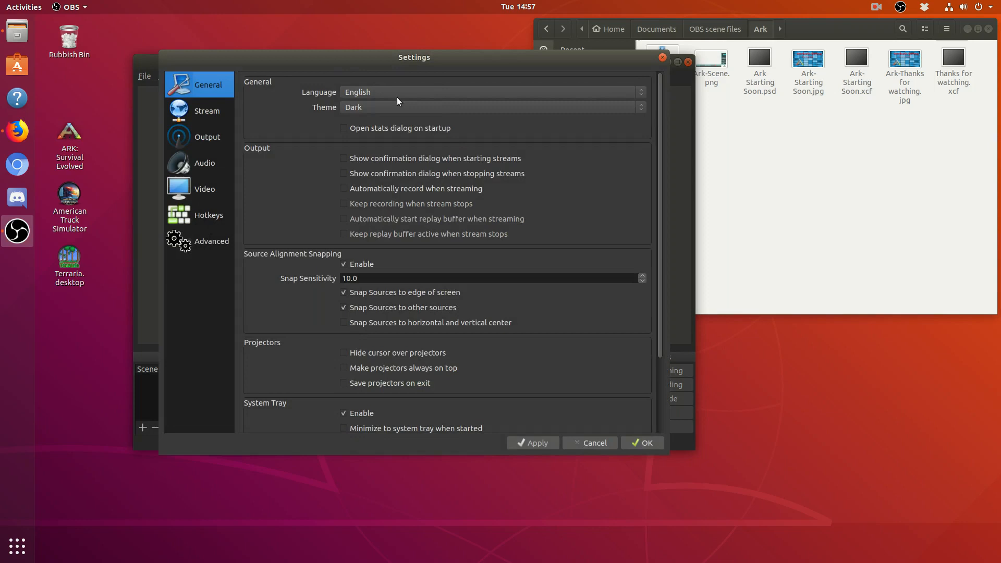
left_click(434, 92)
left_click(418, 67)
left_click(430, 107)
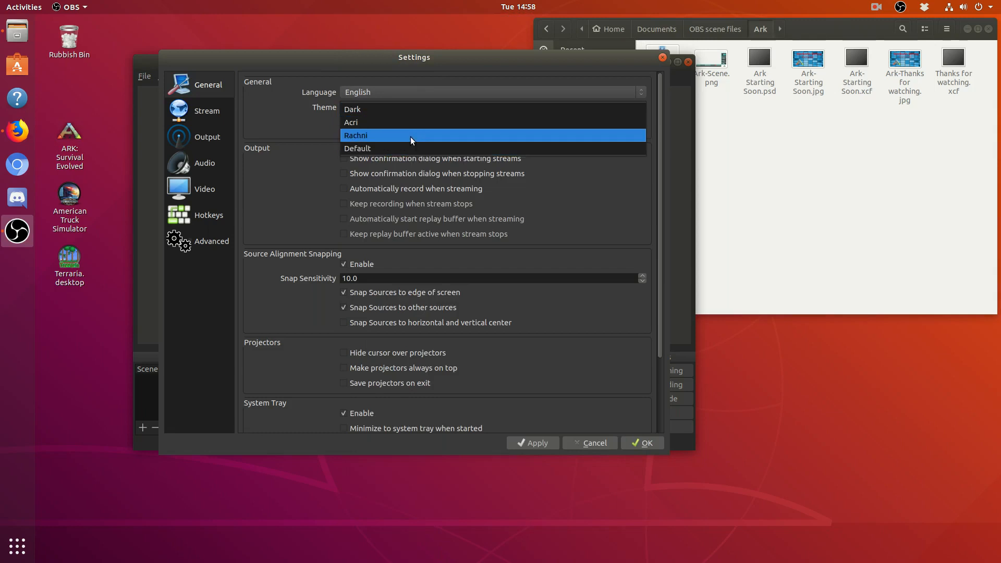
left_click(408, 110)
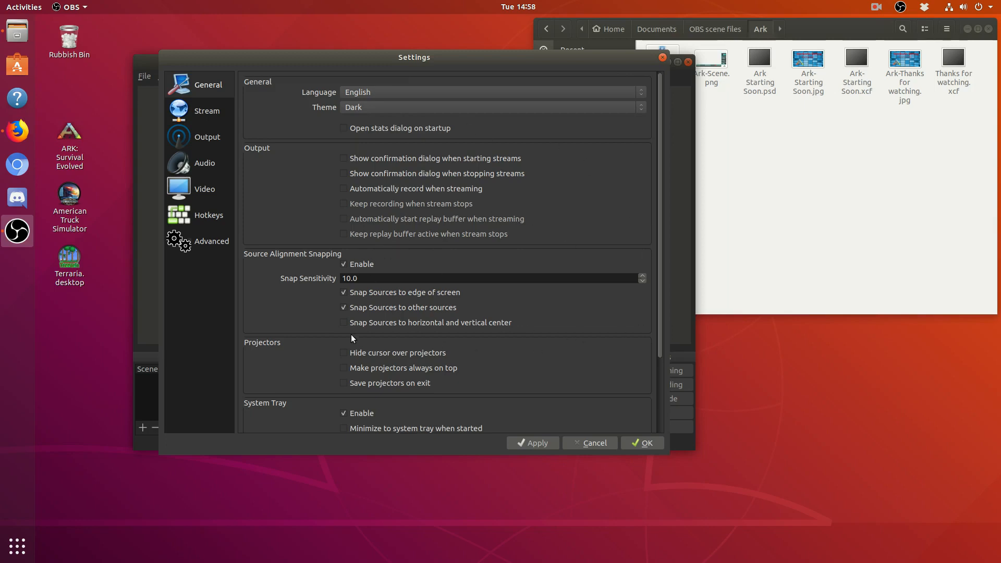
scroll(451, 339, "down", 3)
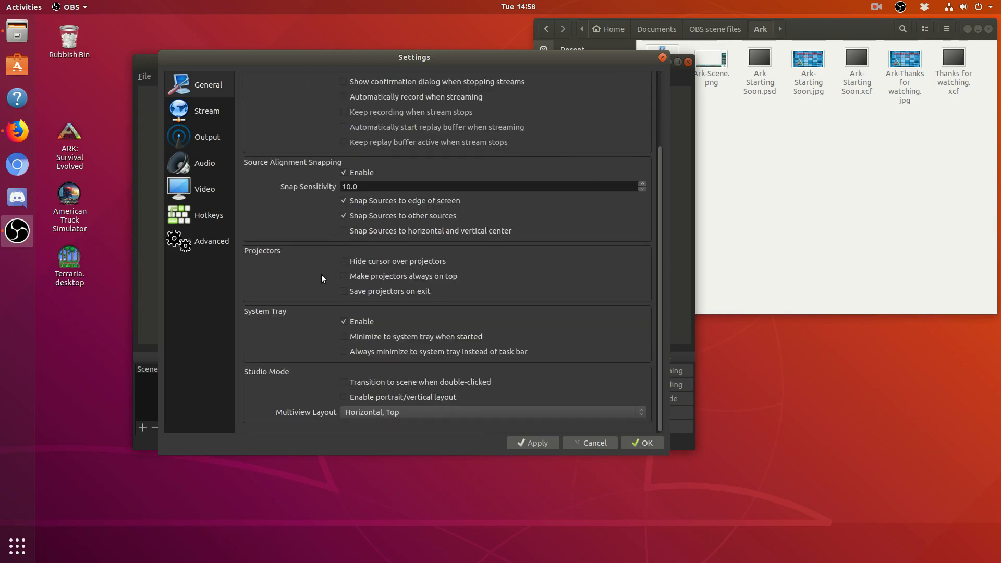
left_click(201, 115)
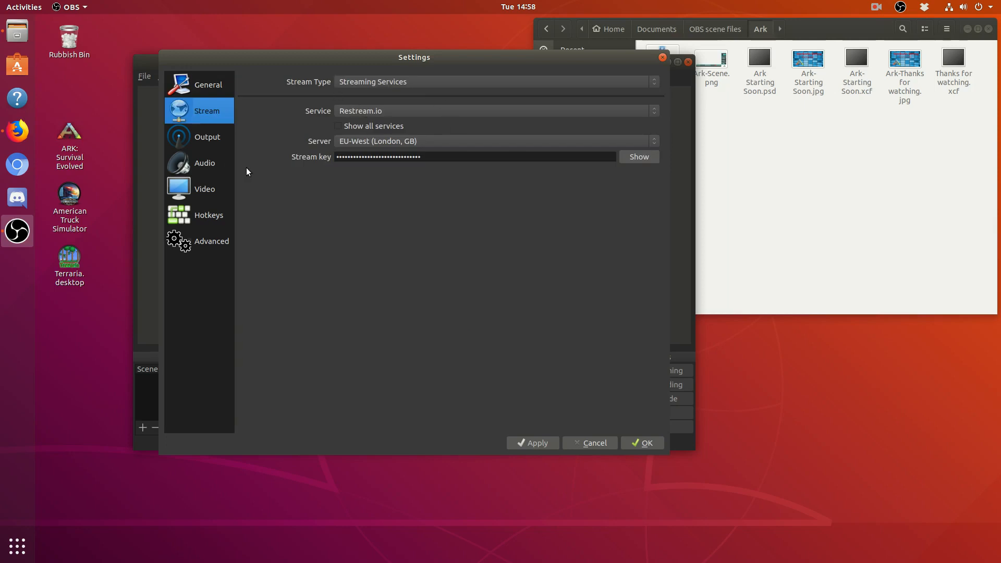
In the output settings, set the recording path to the Recorded Videos folder inside Videos and the recording format to mp4.
left_click(186, 142)
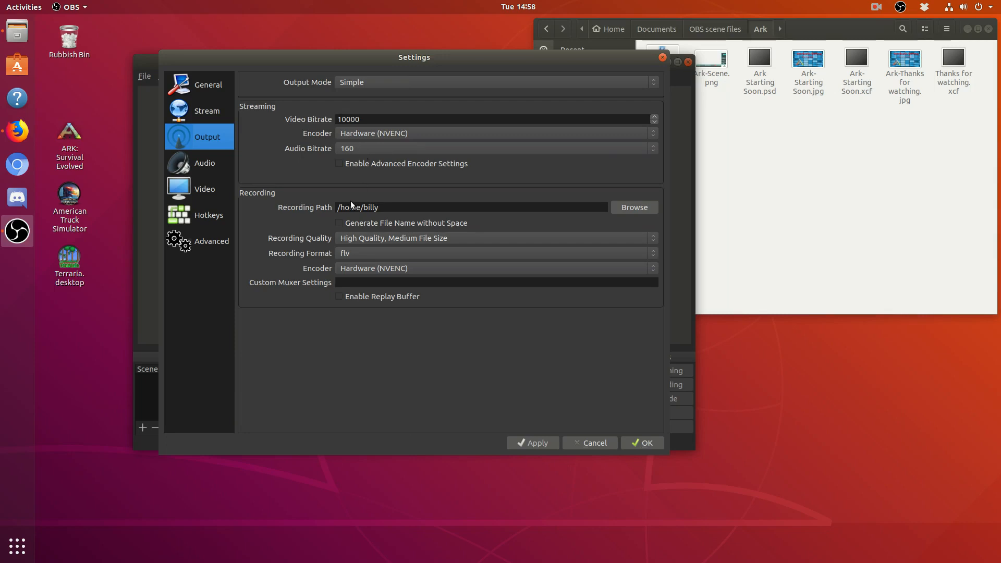
left_click(634, 212)
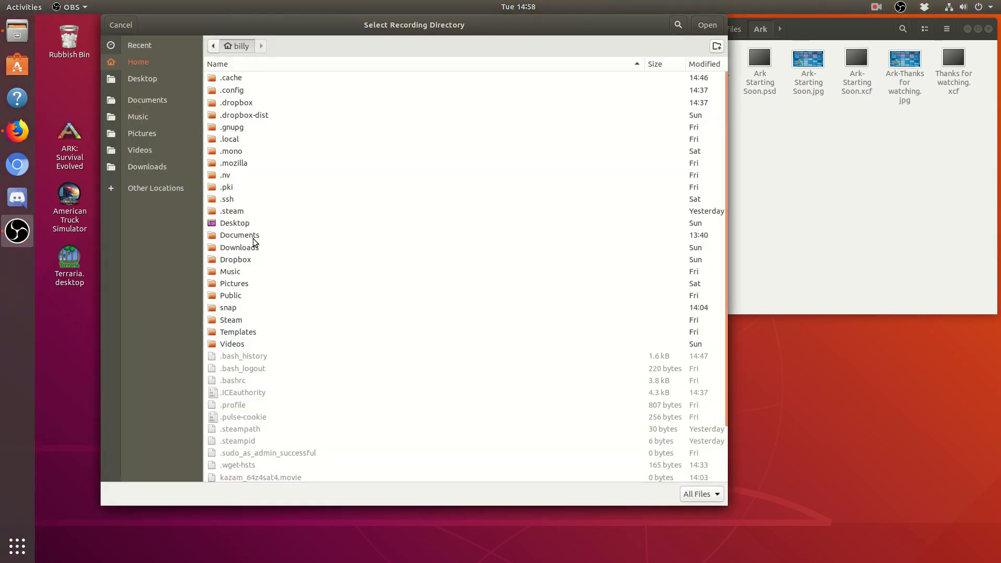
double_click(231, 344)
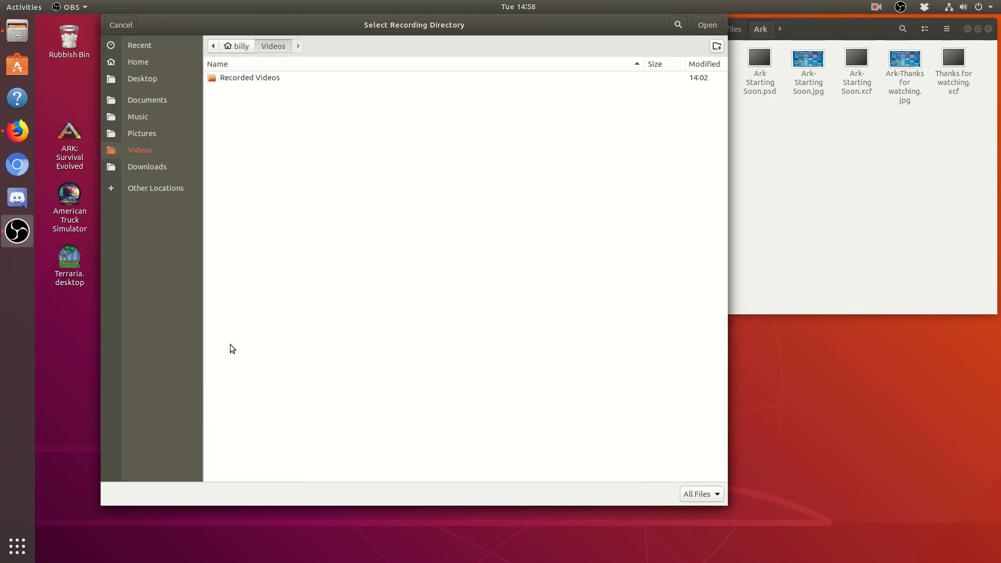
double_click(256, 78)
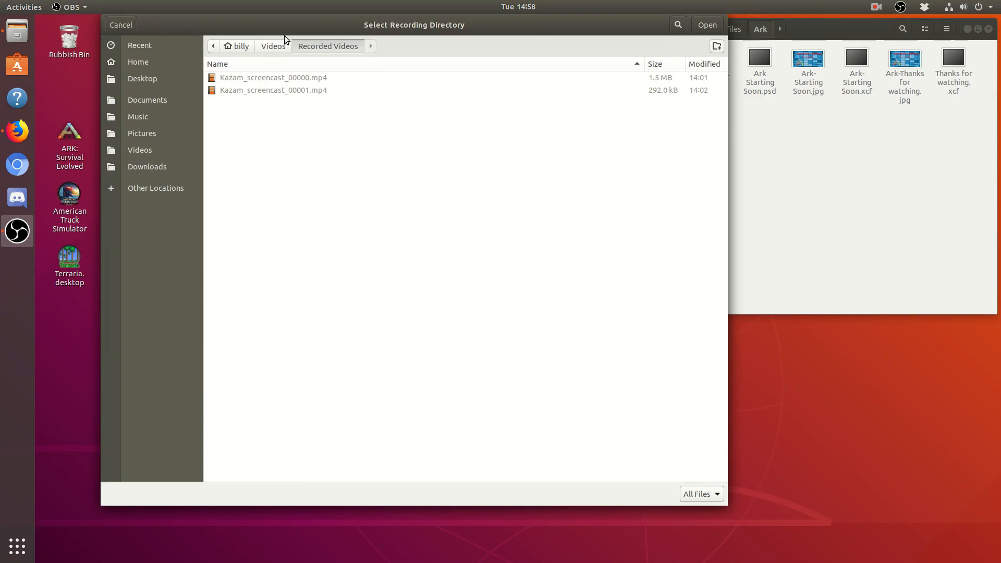
left_click(709, 26)
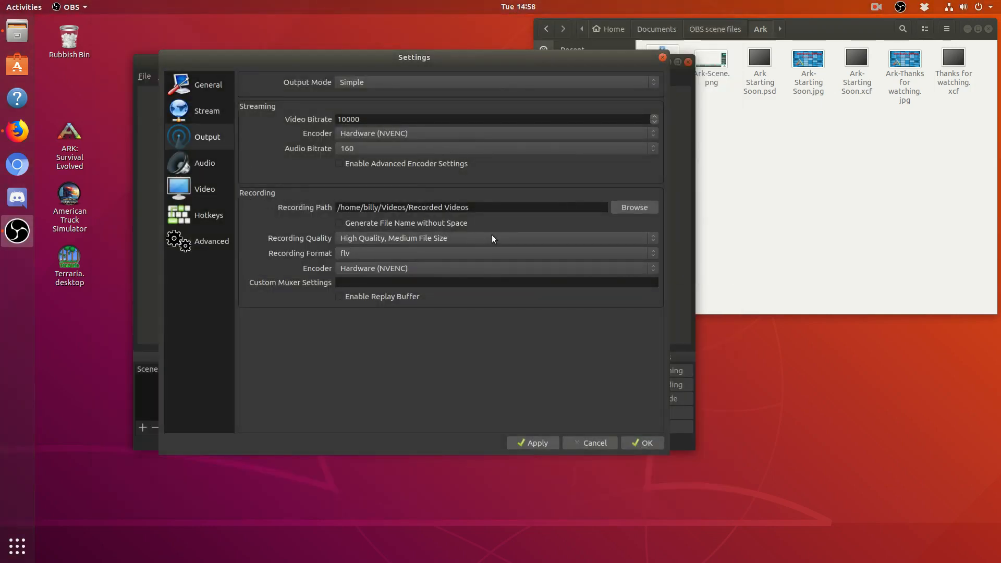
left_click(367, 255)
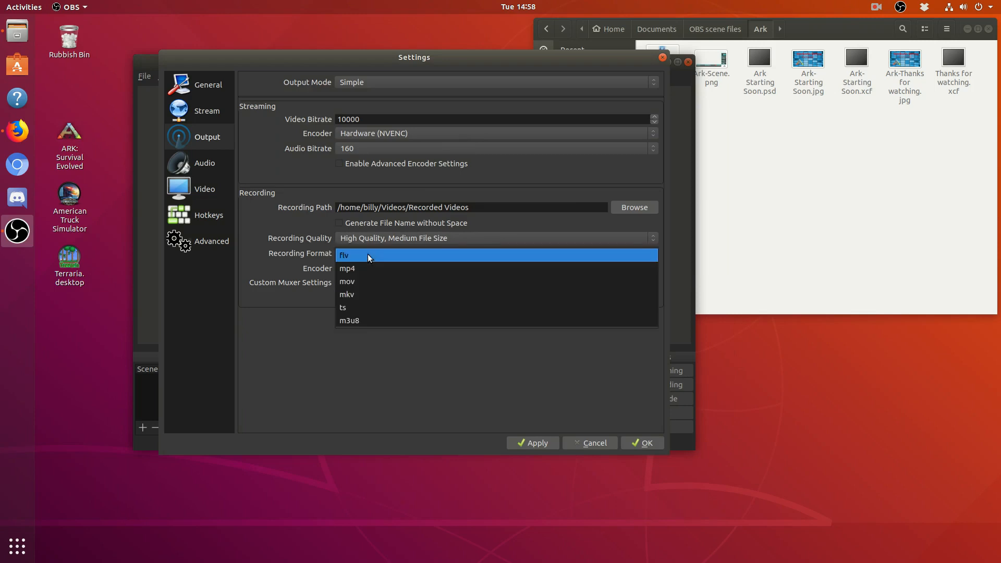
left_click(370, 268)
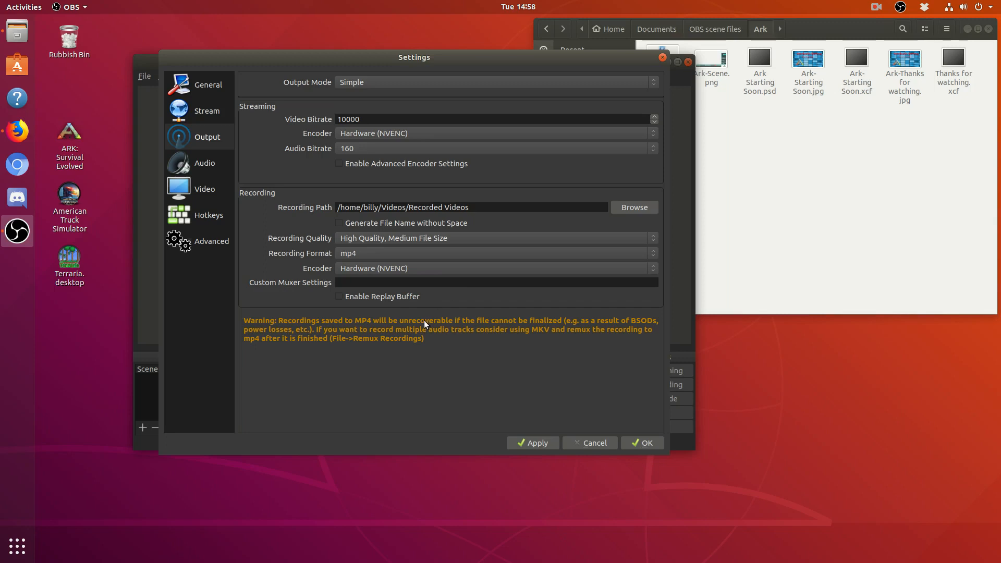
Try the flv, mov and mkv recording formats and return the format to mp4.
left_click(458, 255)
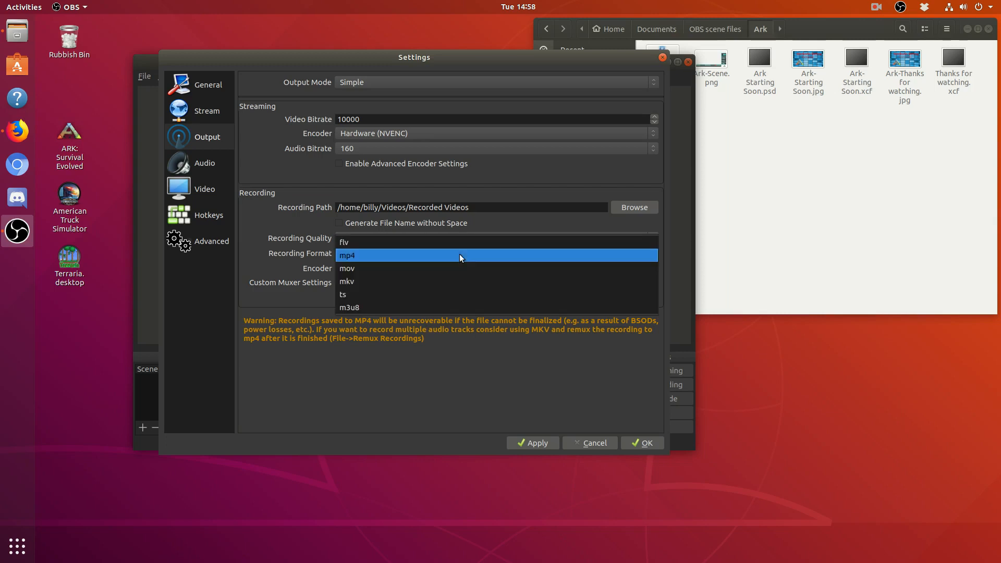
left_click(455, 247)
left_click(453, 248)
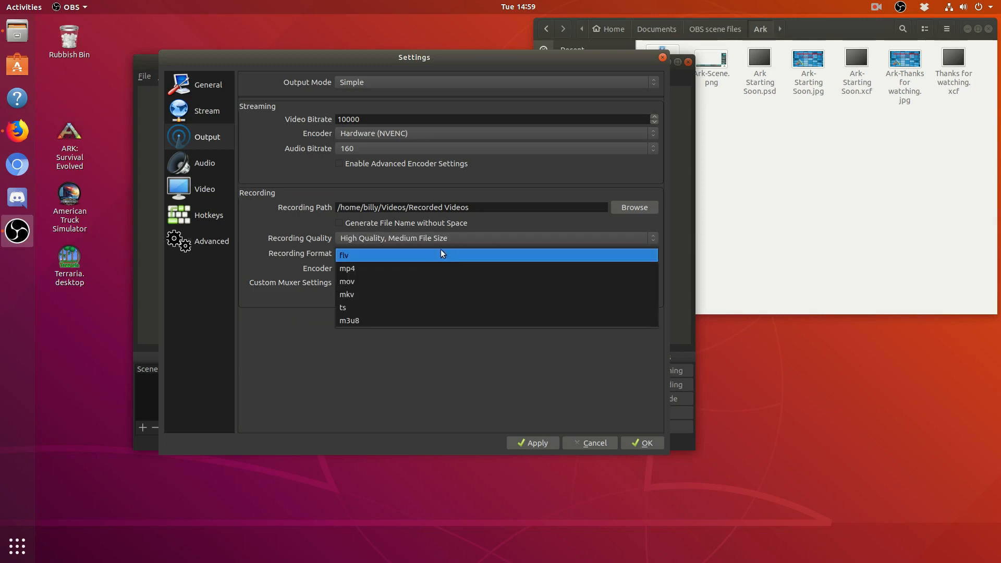
left_click(404, 283)
left_click(425, 252)
left_click(420, 267)
left_click(421, 253)
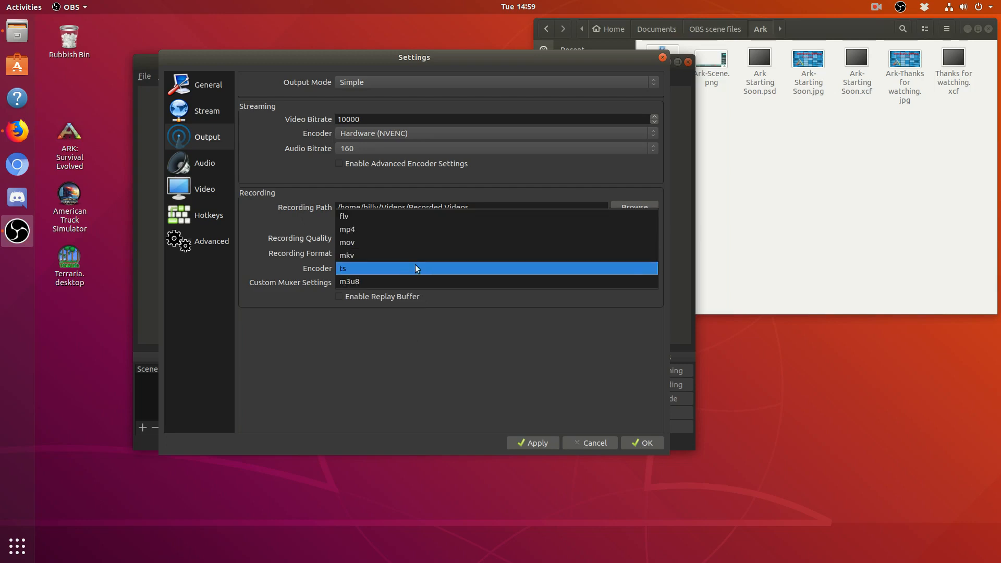
left_click(411, 236)
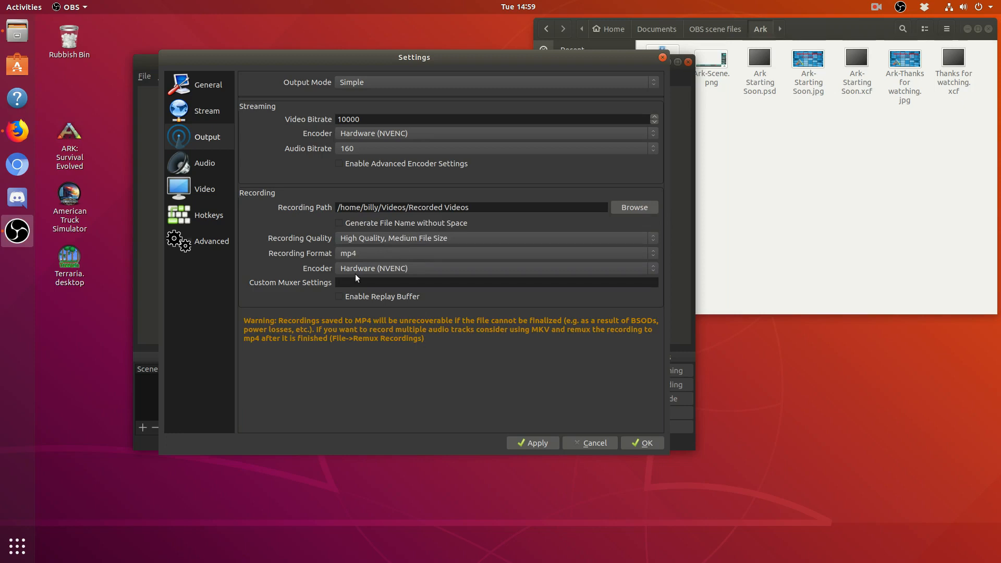
Check the available recording encoder options and keep Hardware (NVENC) selected.
left_click(392, 268)
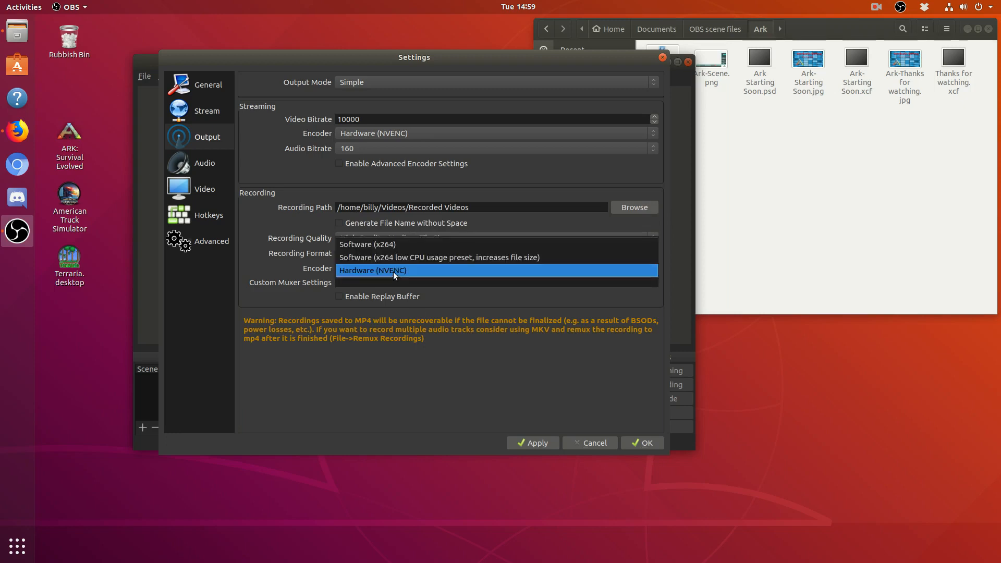
left_click(393, 271)
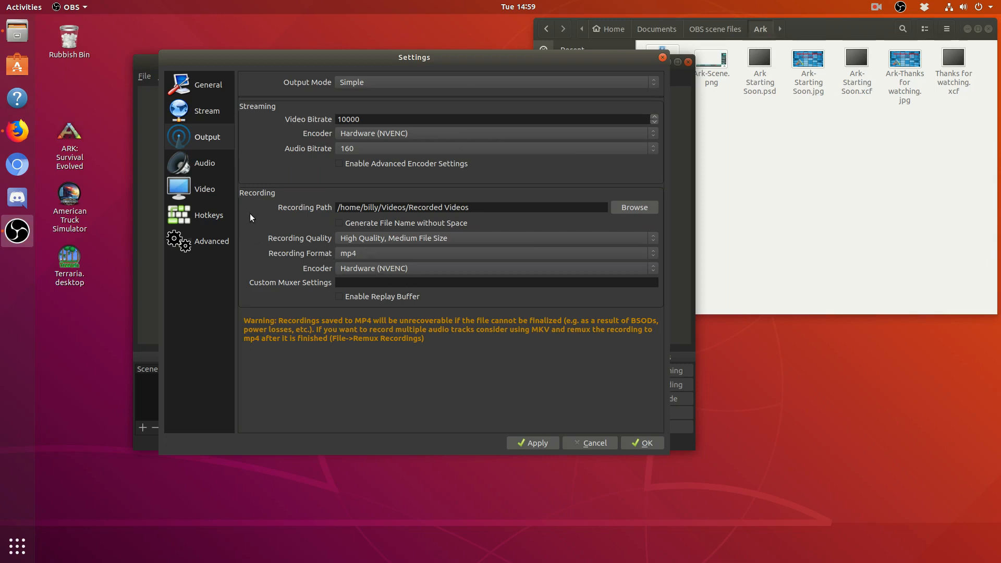
left_click(412, 271)
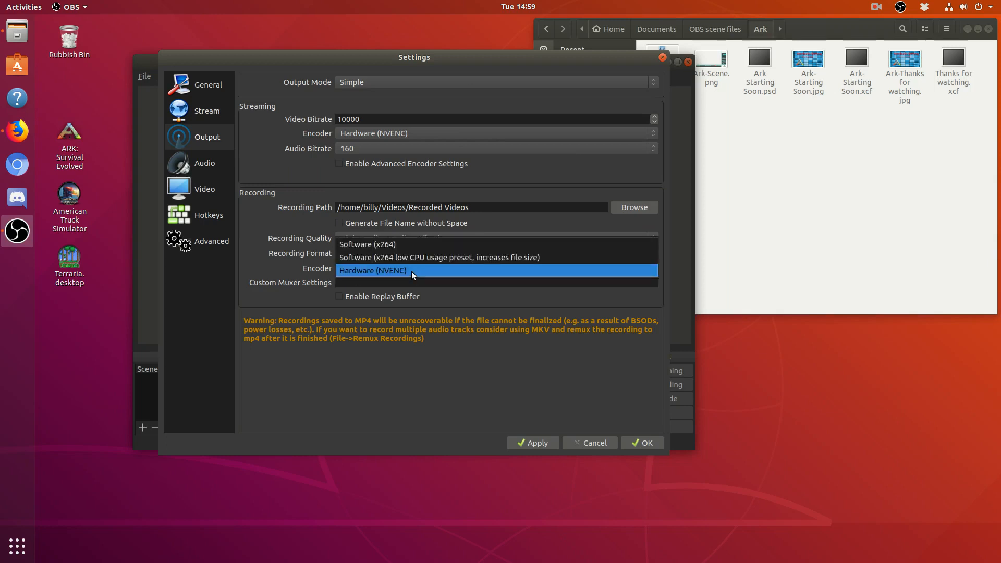
left_click(368, 270)
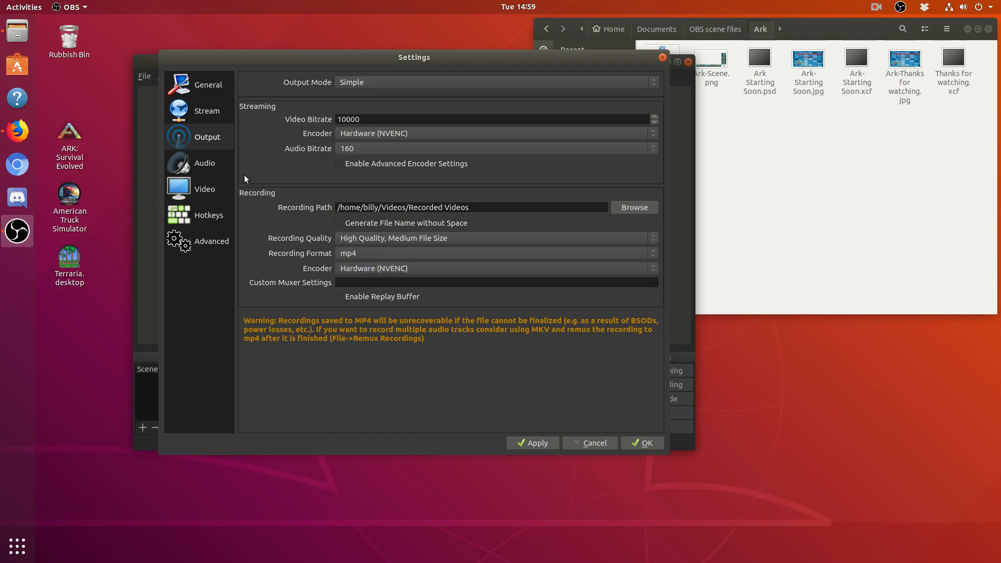
In the audio settings, set the first Desktop Audio Device and first Mic/Auxiliary Audio Device to Disabled and apply the change.
left_click(209, 164)
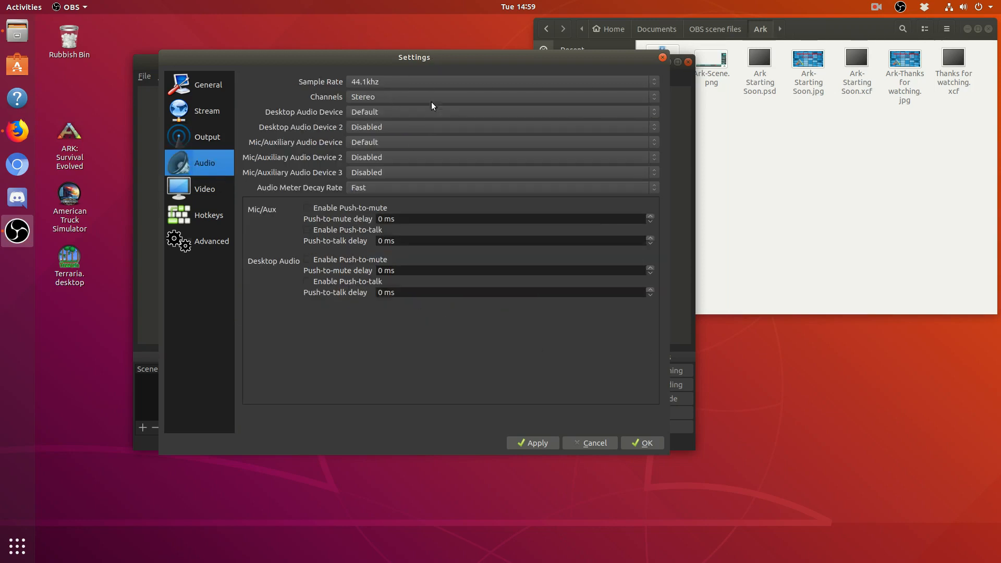
left_click(372, 112)
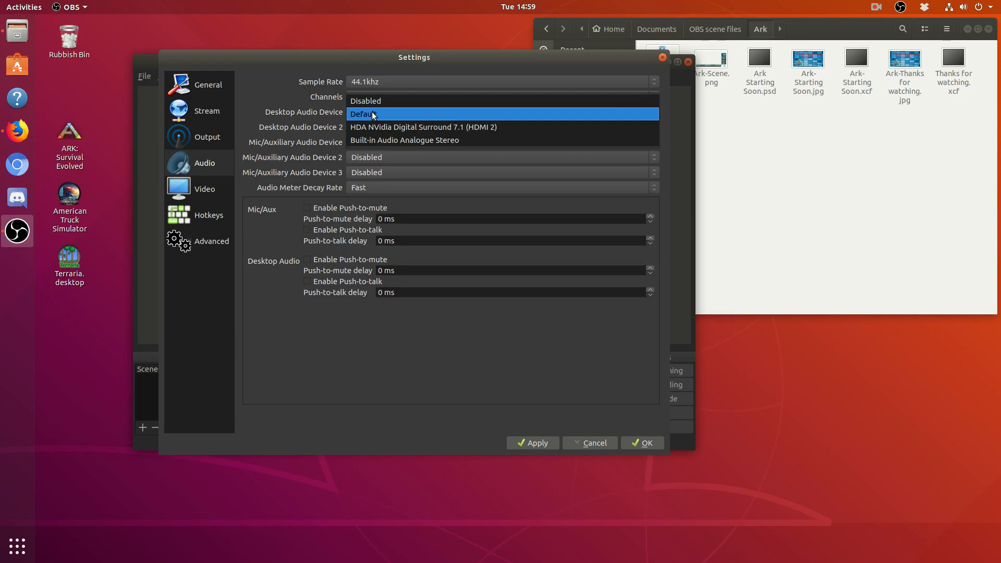
left_click(402, 99)
left_click(388, 142)
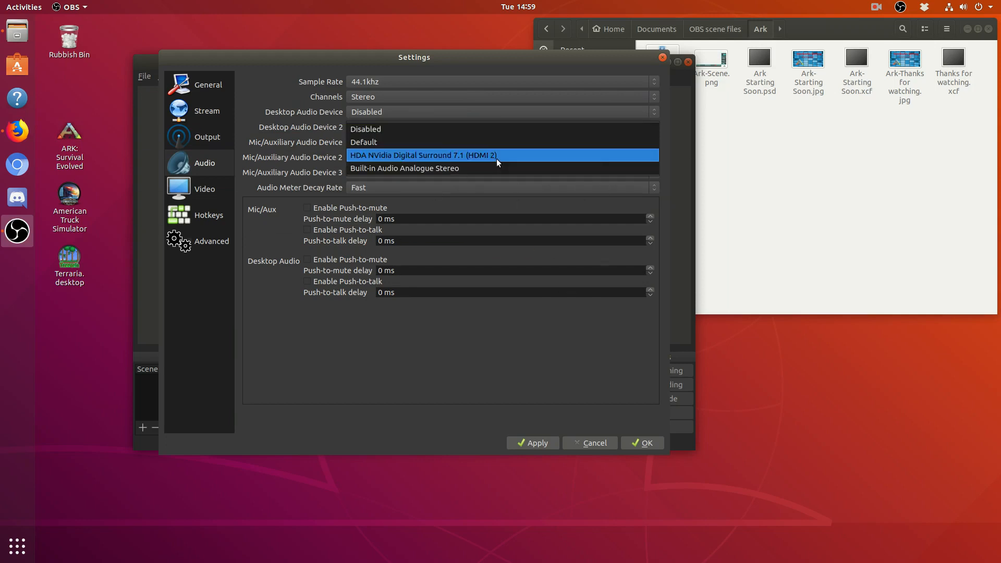
left_click(395, 131)
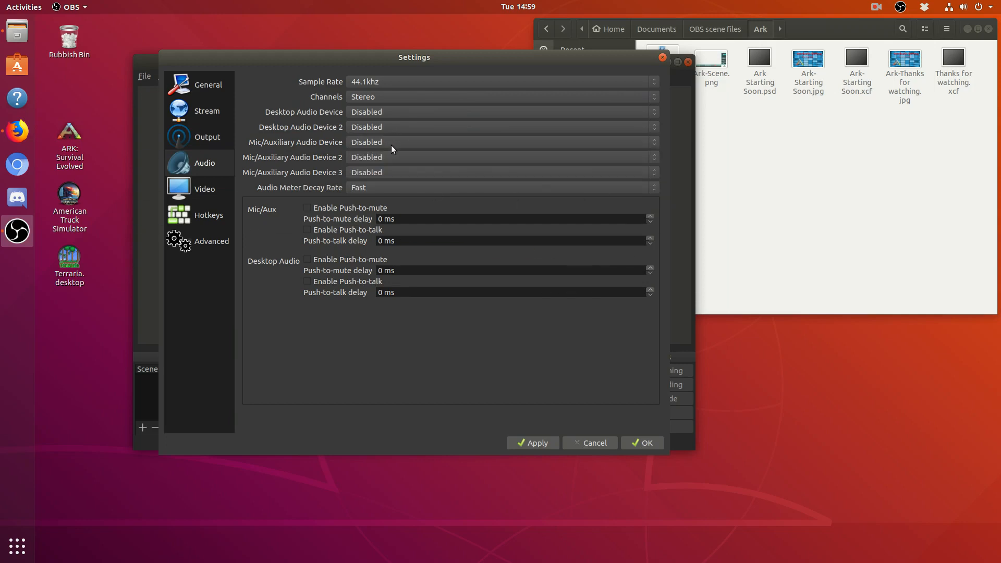
left_click(391, 146)
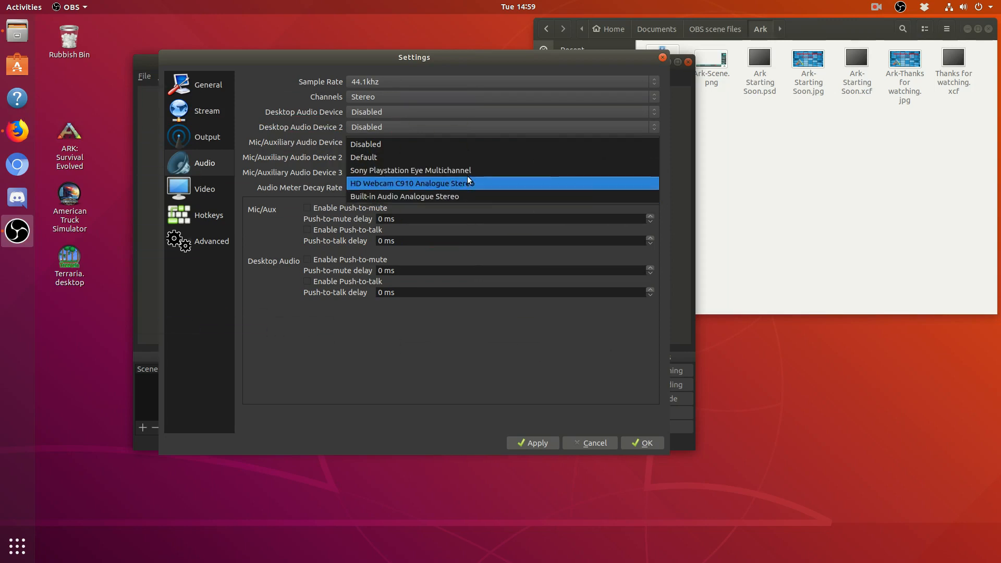
left_click(446, 149)
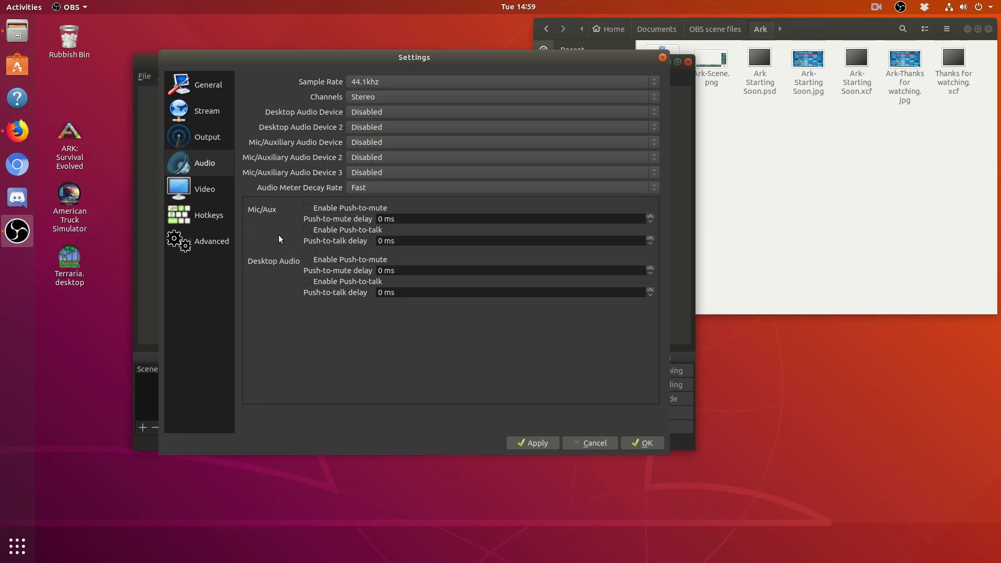
left_click(545, 442)
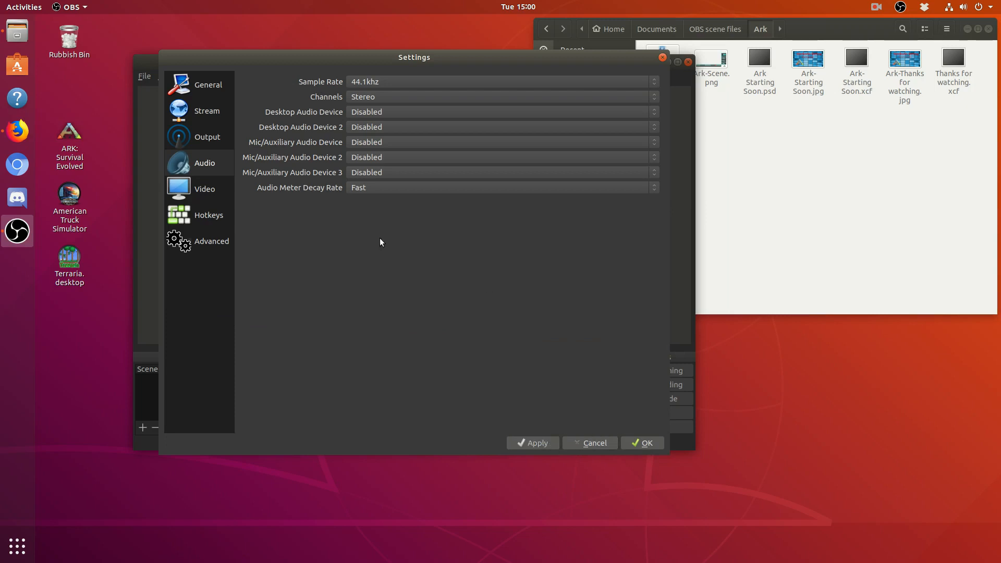
Review the Video resolution options, the Hotkeys and the Advanced settings, and close the settings window.
left_click(173, 190)
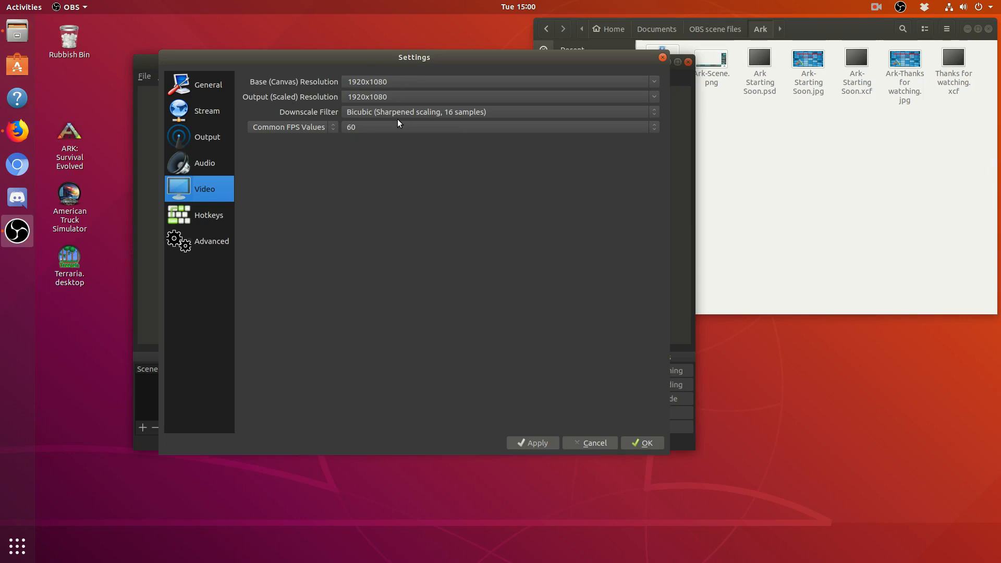
left_click(472, 97)
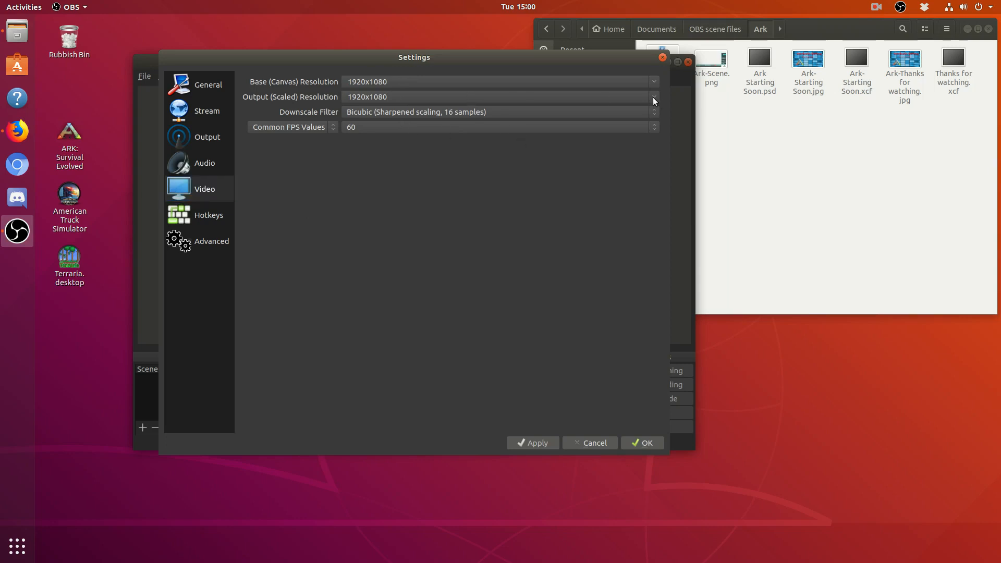
left_click(653, 97)
left_click(578, 125)
left_click(203, 218)
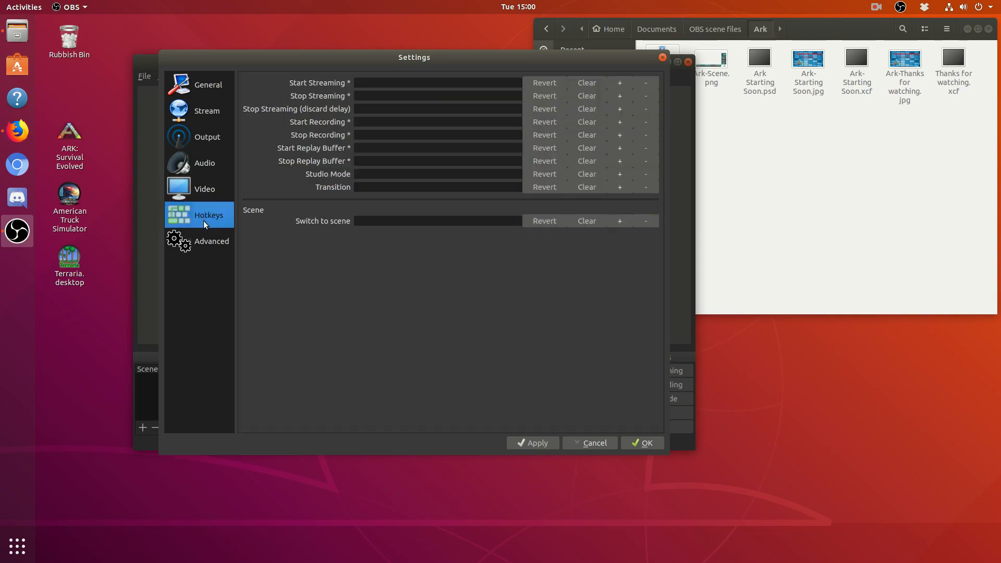
left_click(217, 245)
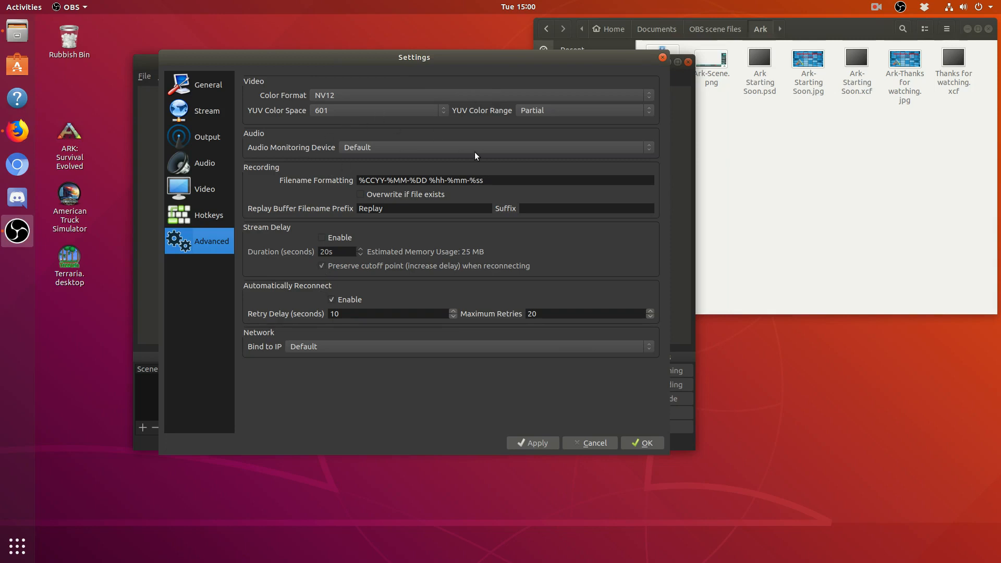
mouse_move(483, 178)
left_click(646, 446)
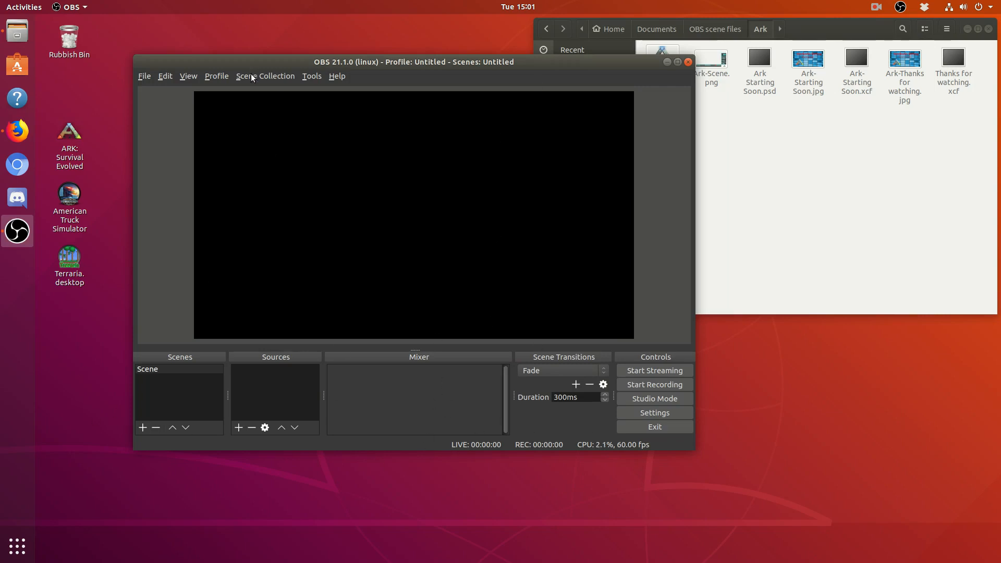
Create a new profile named Ark.
left_click(224, 77)
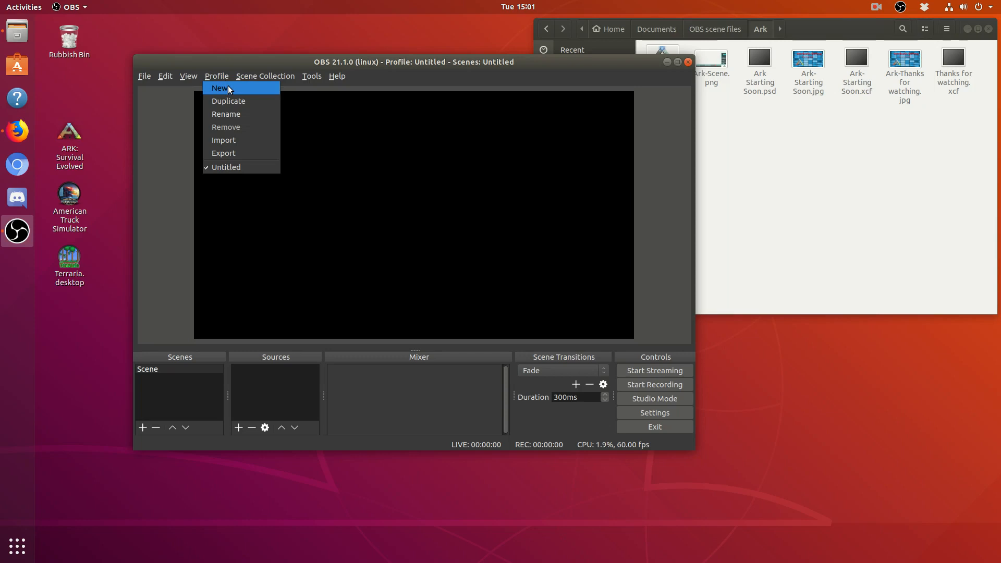
left_click(227, 87)
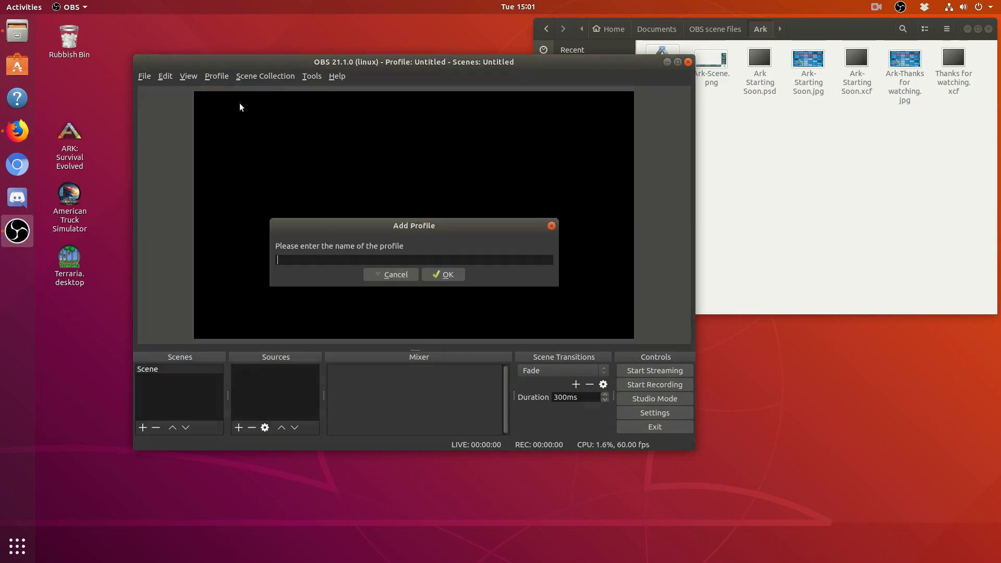
type("Ark")
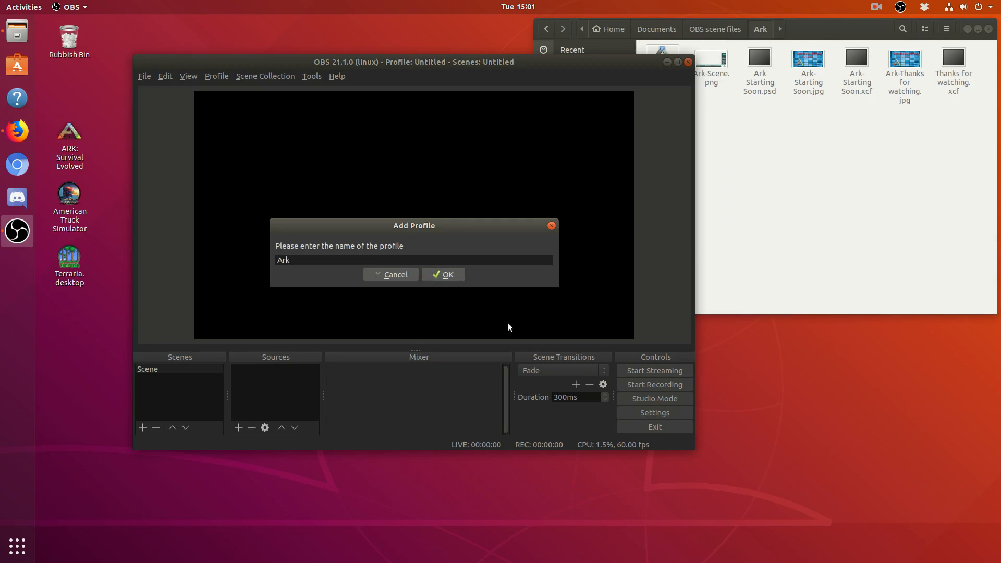
left_click(448, 275)
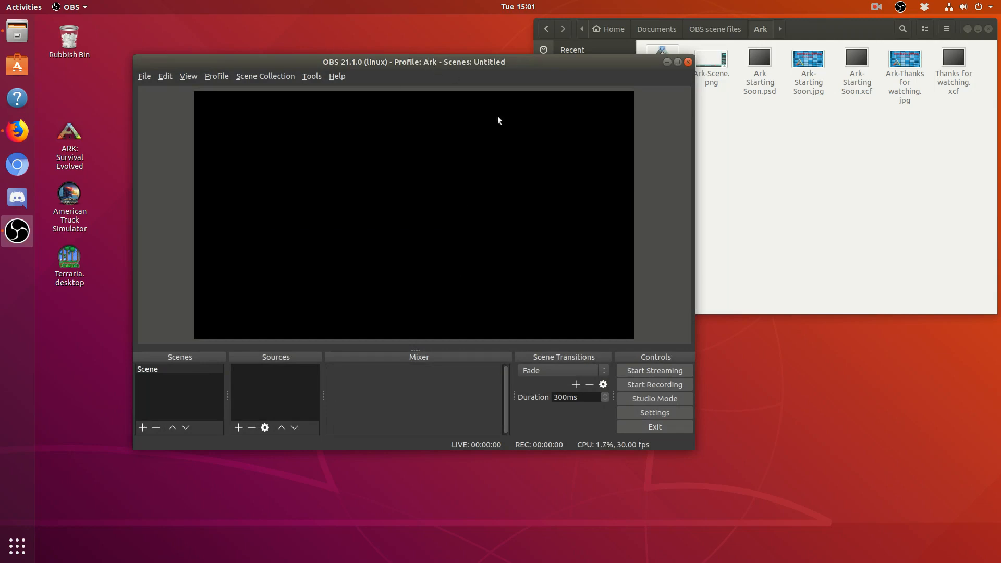
Add a new scene named Starting Soon Scene.
left_click(142, 428)
type("Starting Soon")
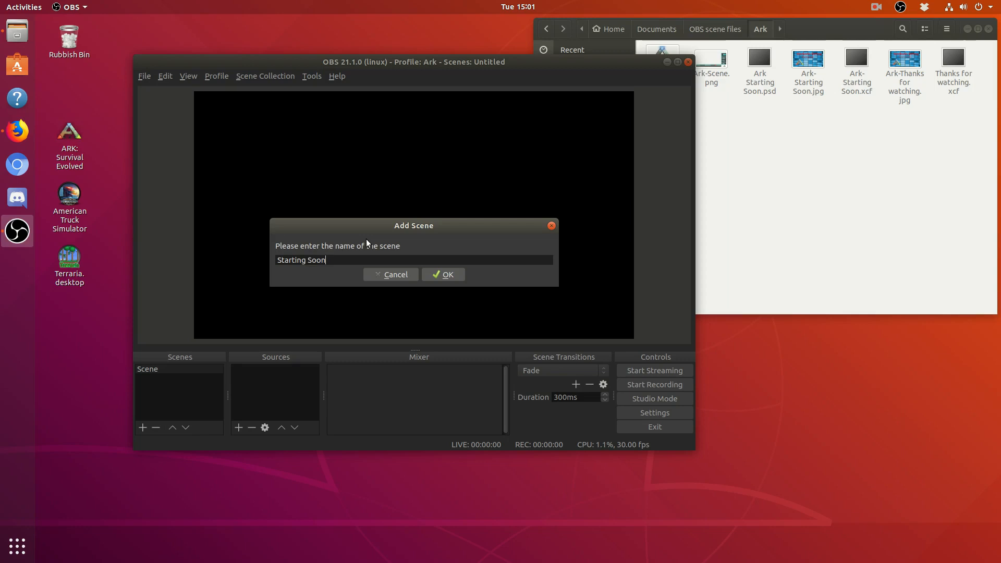
type(" Sce")
left_click(442, 273)
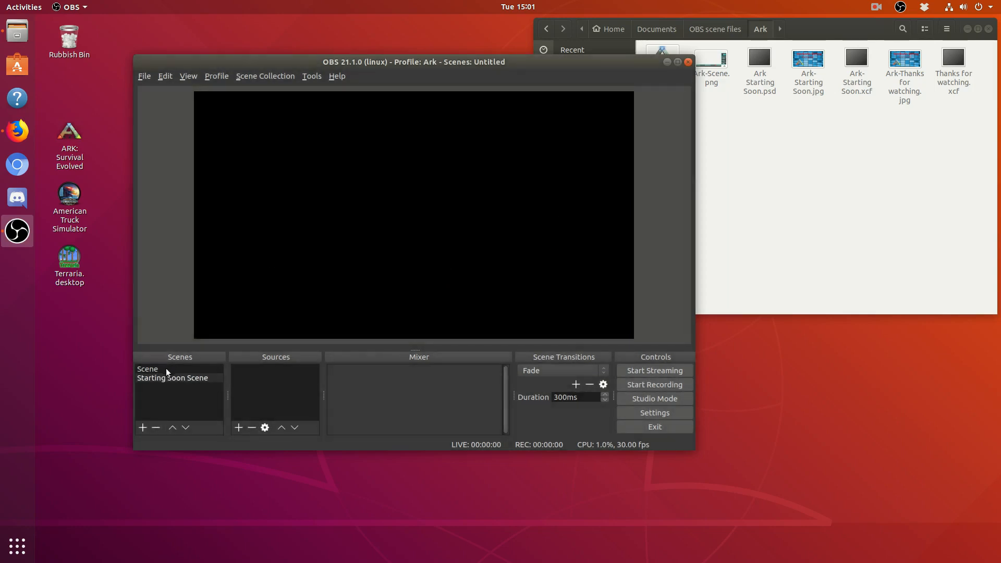
Remove the default scene named Scene and confirm its removal.
left_click(166, 368)
left_click(159, 428)
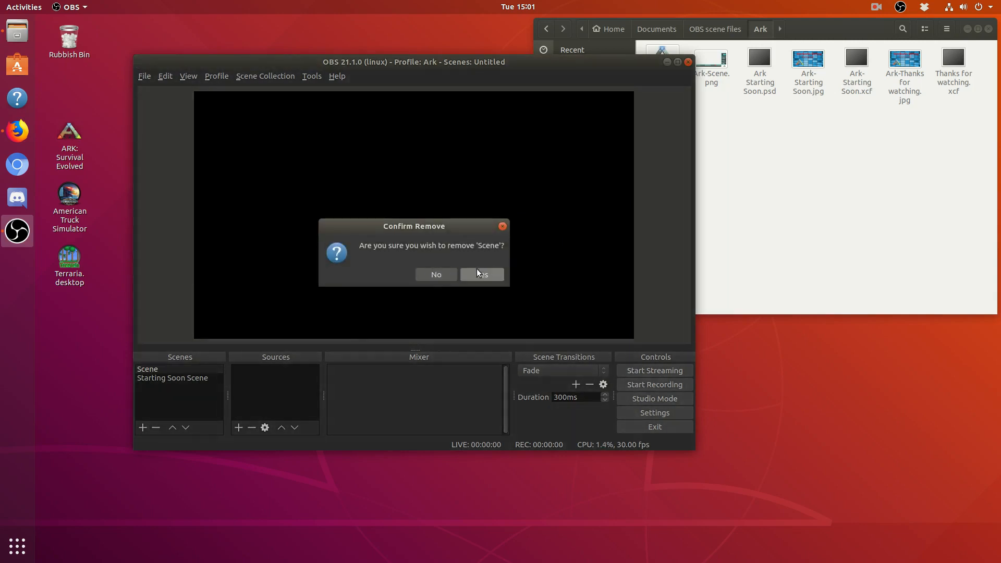
left_click(477, 269)
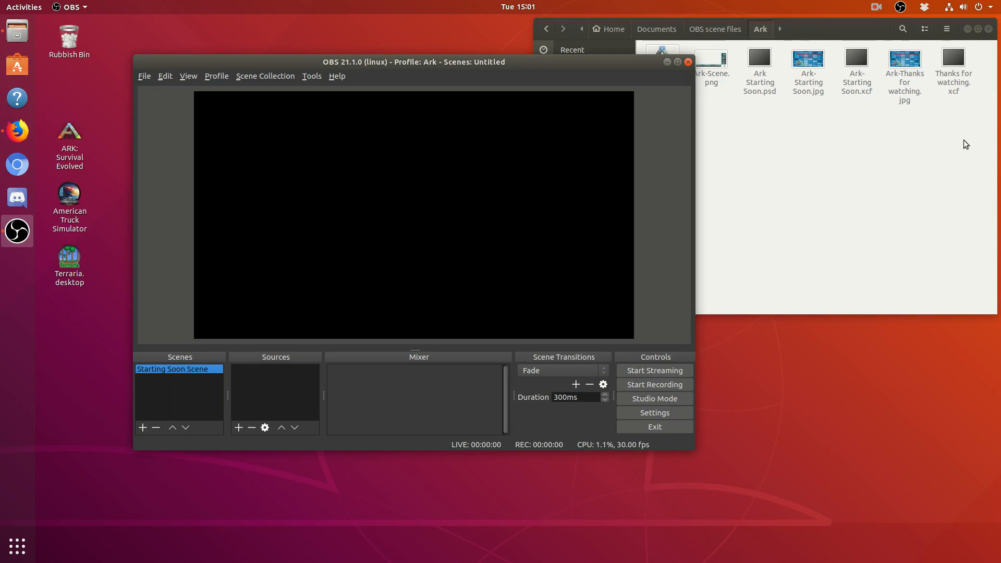
Add a new Image source named Starting Soon Image to the Starting Soon Scene.
left_click_drag(805, 67, 823, 145)
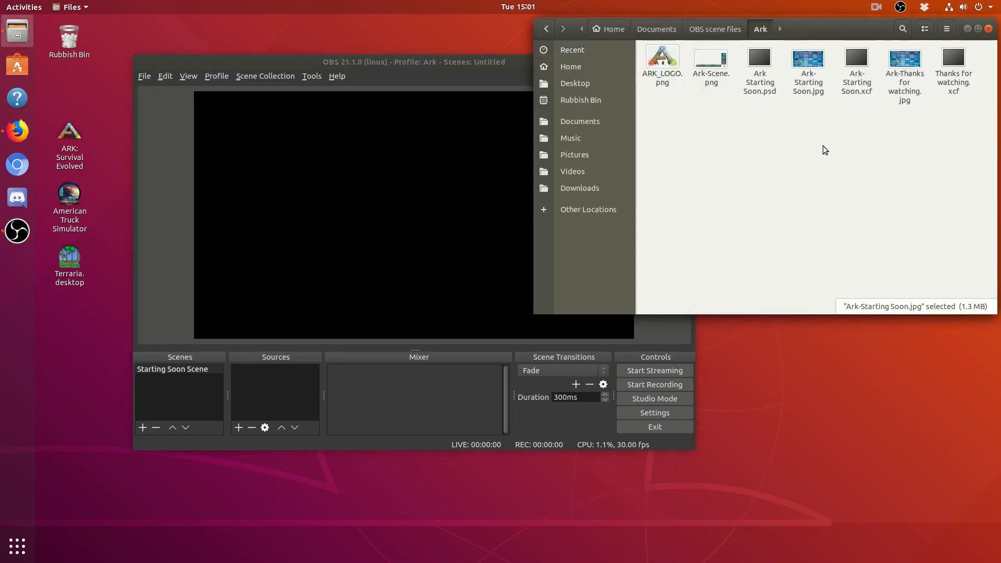
left_click(237, 428)
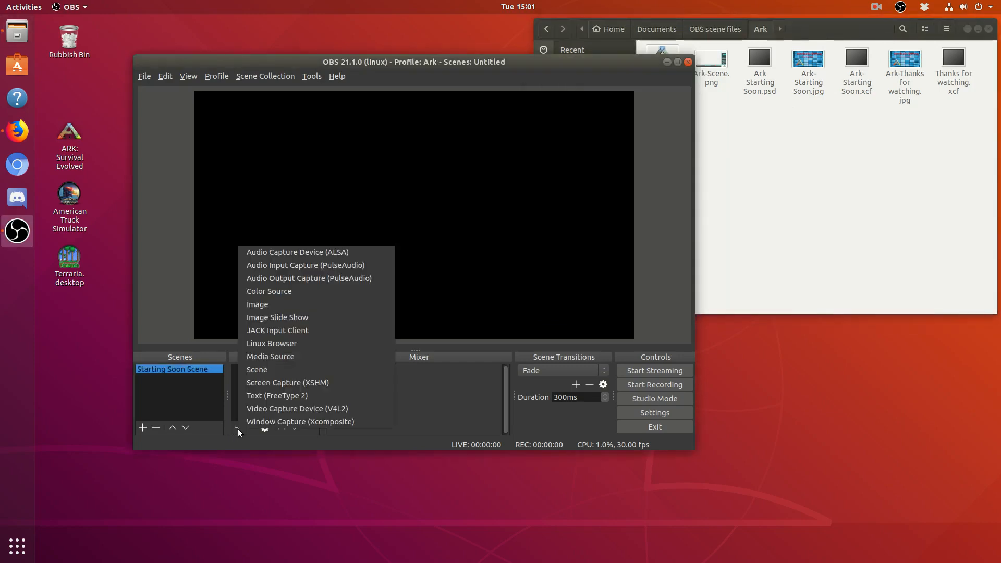
left_click(352, 304)
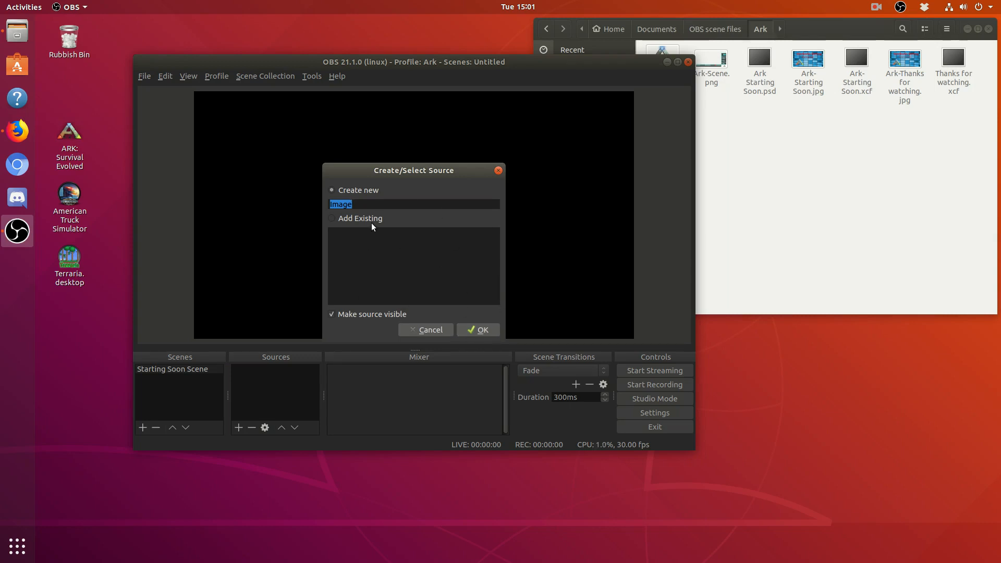
type("Starting Soon Image")
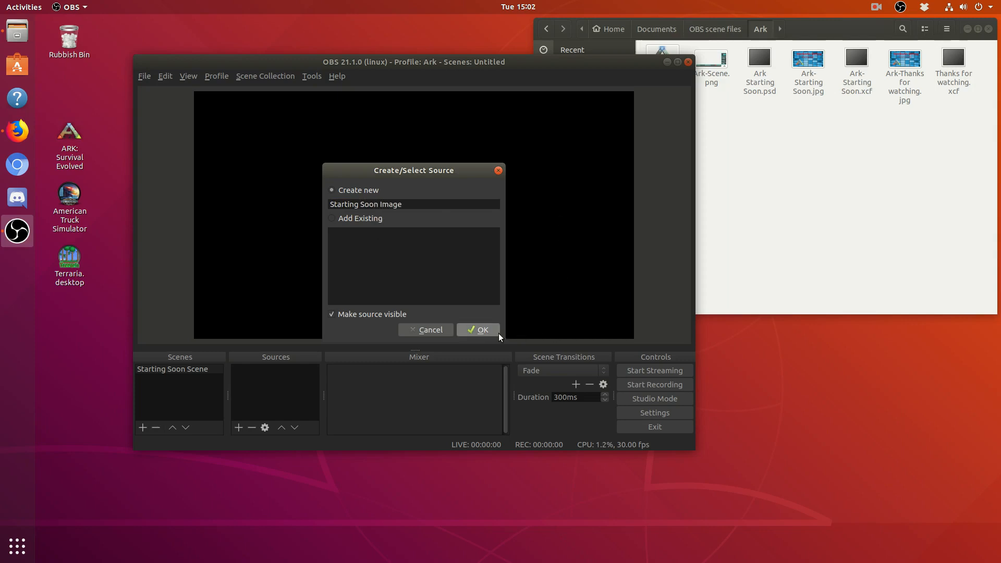
left_click(483, 332)
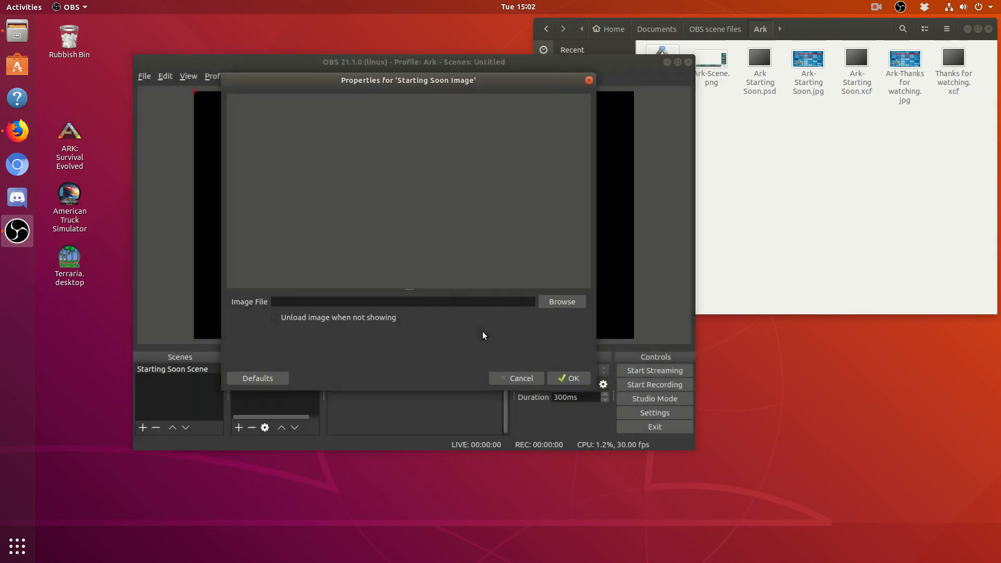
Load Ark-Starting Soon.jpg from Documents/OBS scene files/Ark into the image source and enable unloading the image when not showing.
left_click(559, 300)
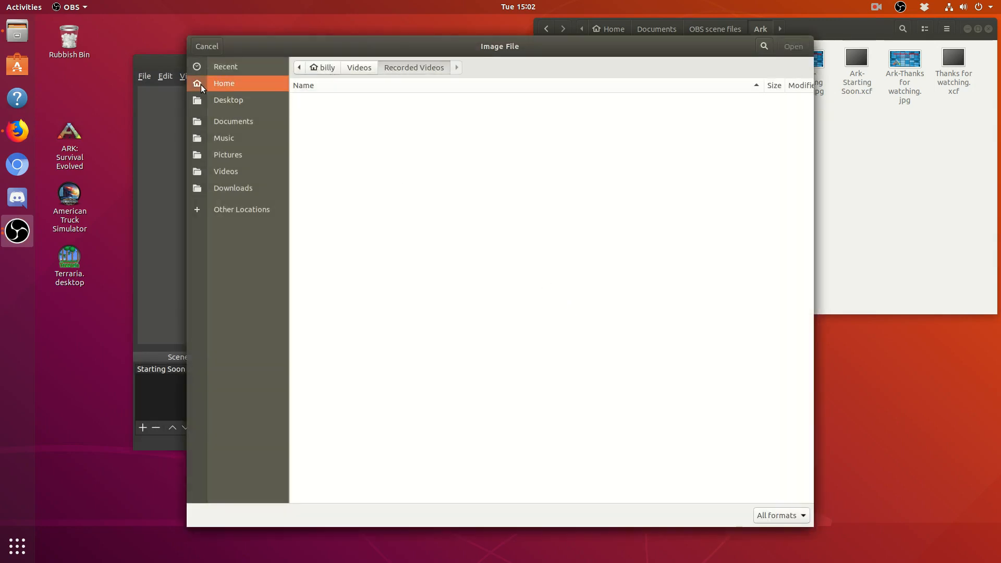
left_click(218, 119)
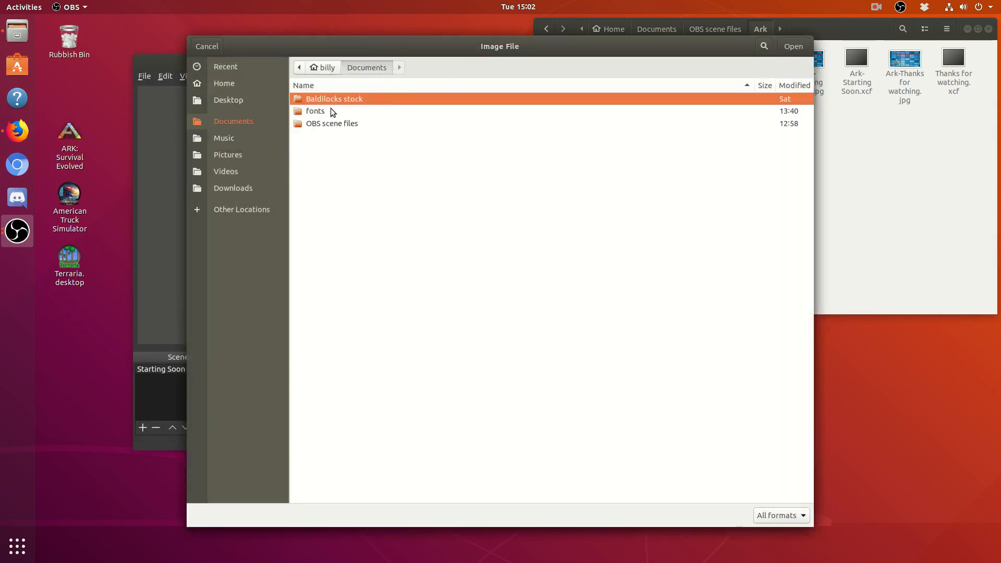
double_click(327, 125)
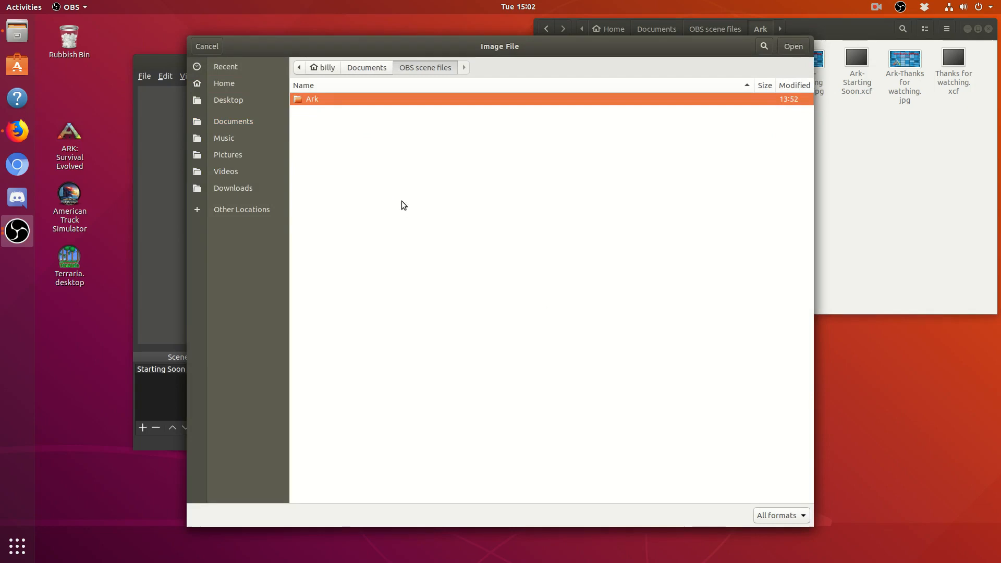
double_click(323, 100)
left_click(338, 124)
double_click(338, 124)
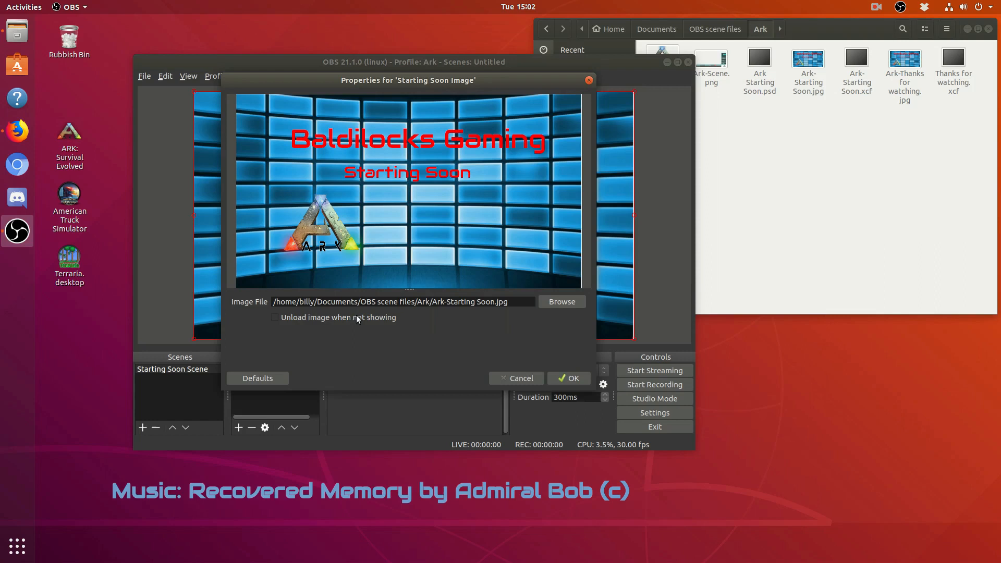
left_click(326, 320)
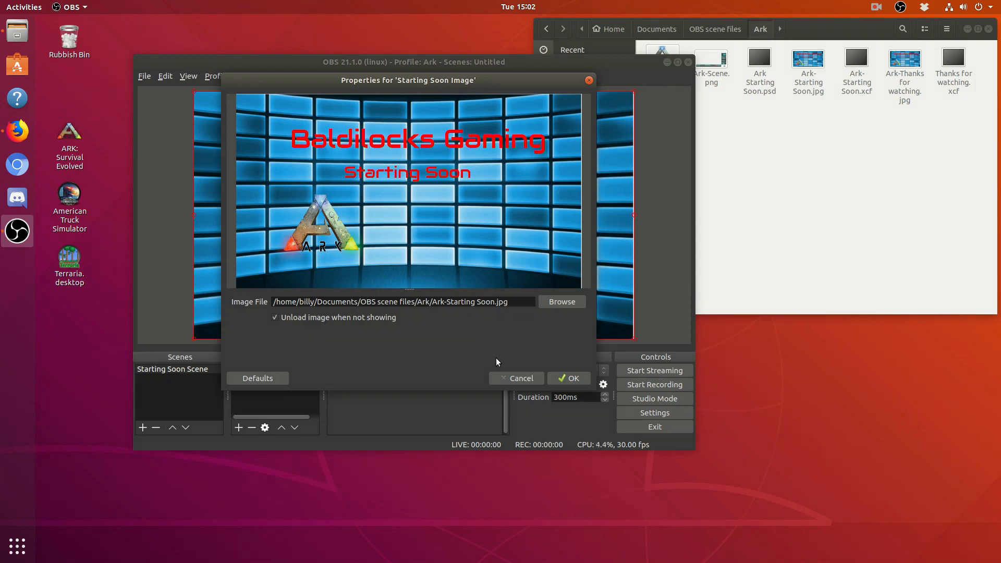
left_click(574, 380)
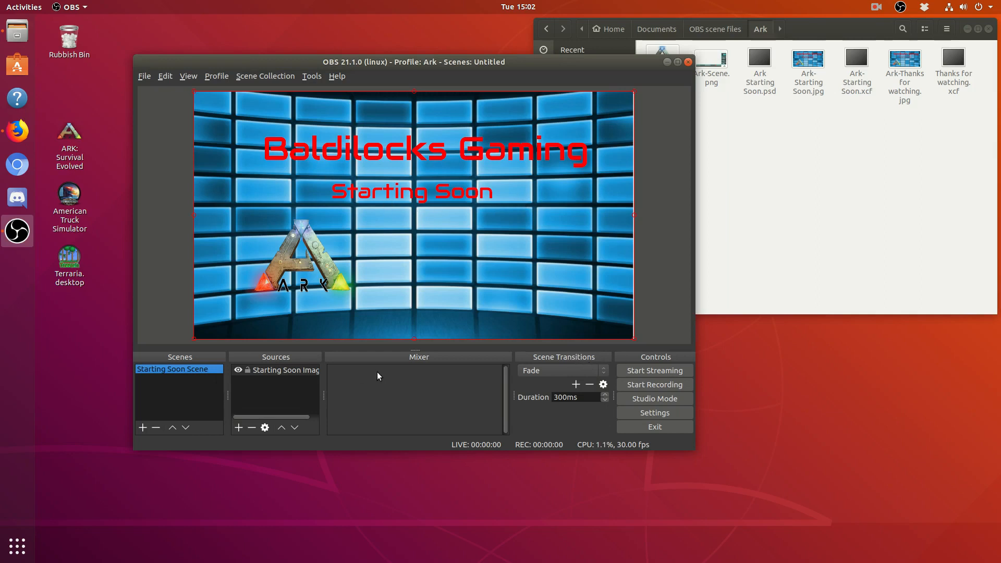
Add a new Audio Output Capture (PulseAudio) source named Game and Music to the Starting Soon Scene.
left_click(238, 428)
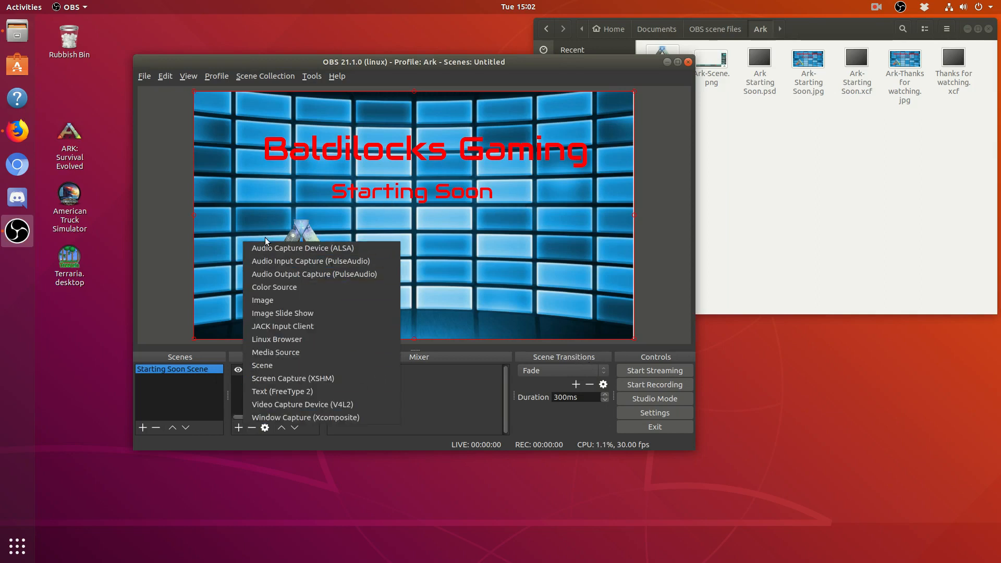
left_click(274, 274)
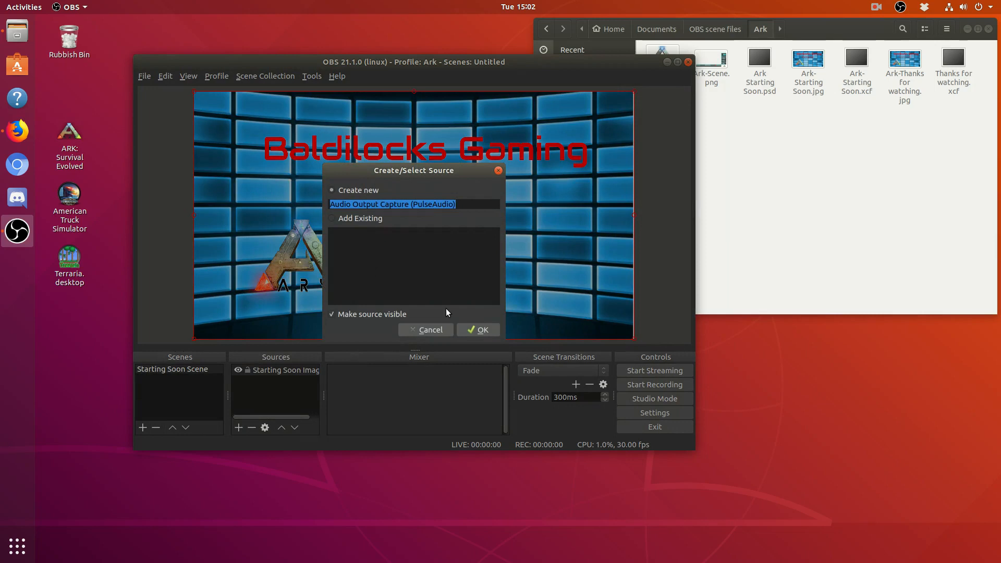
type("Game and music")
key("Left")
key("Left")
key("Left")
key("Left")
key("BackSpace")
type("M")
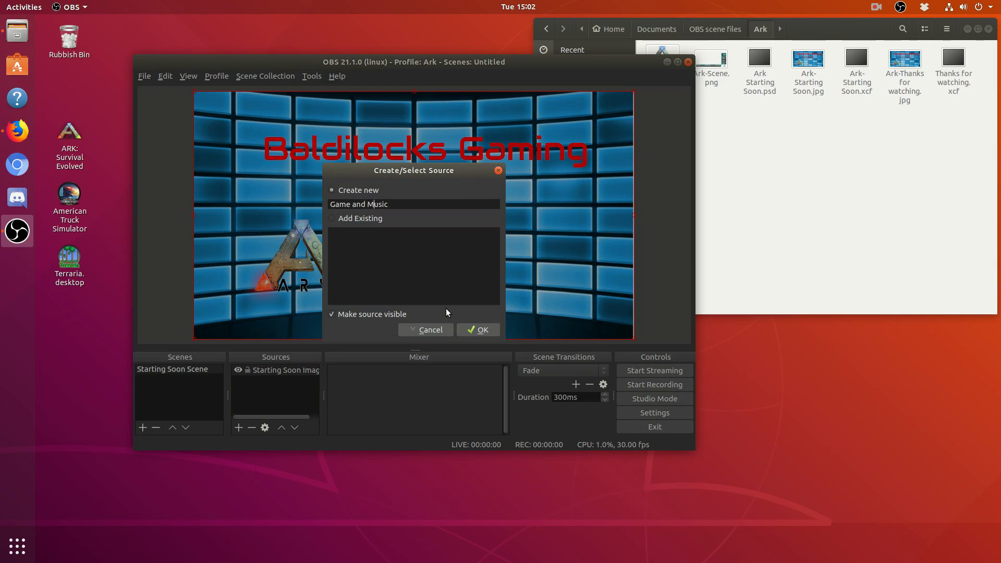
left_click(498, 330)
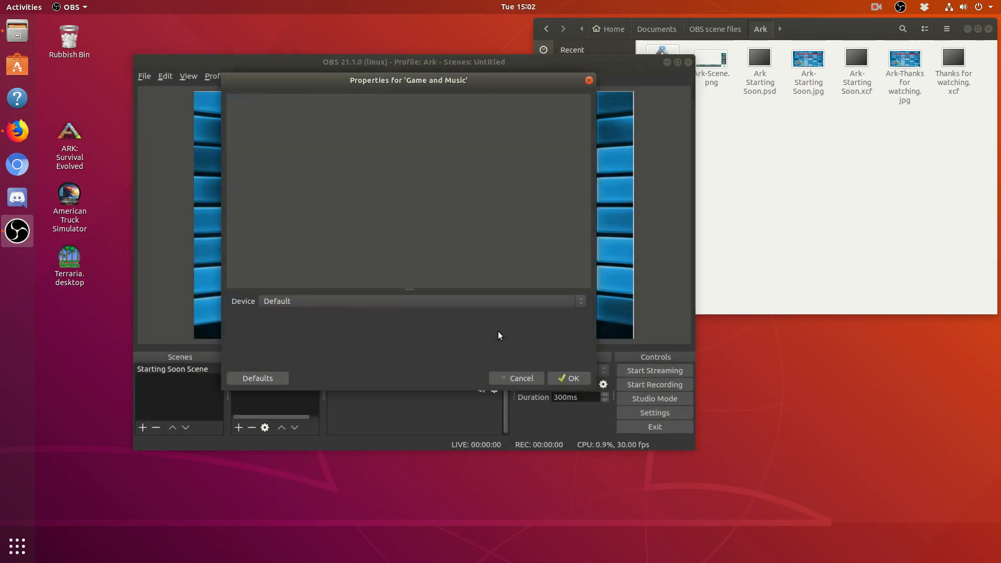
Keep the Game and Music source's device on Default and confirm its properties.
left_click(401, 299)
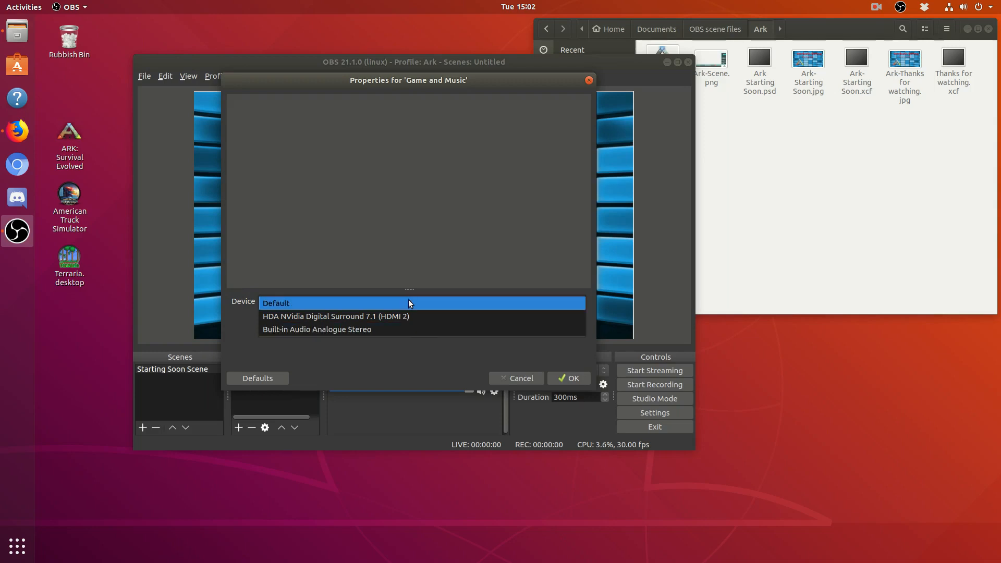
left_click(408, 303)
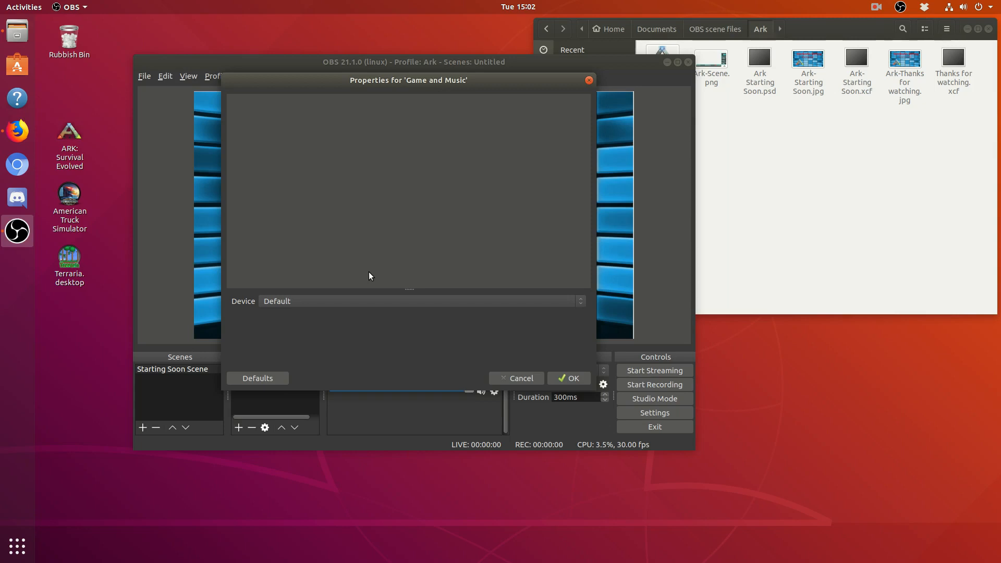
left_click(407, 302)
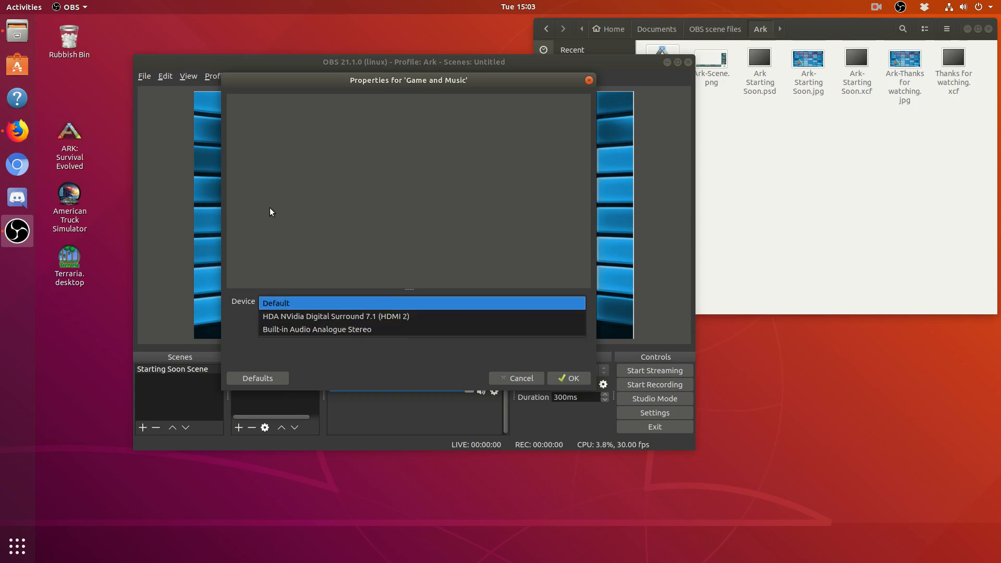
left_click(281, 305)
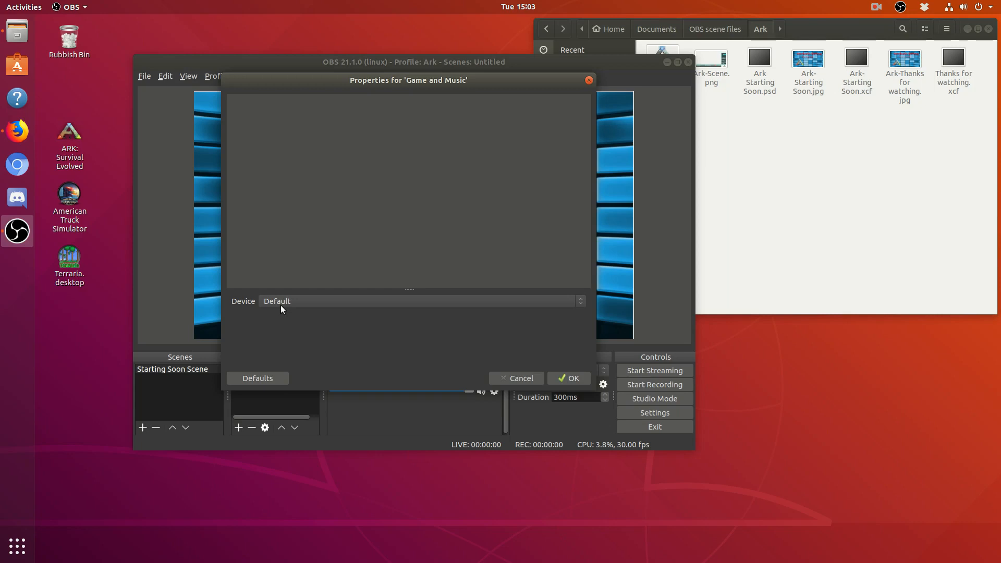
left_click(568, 377)
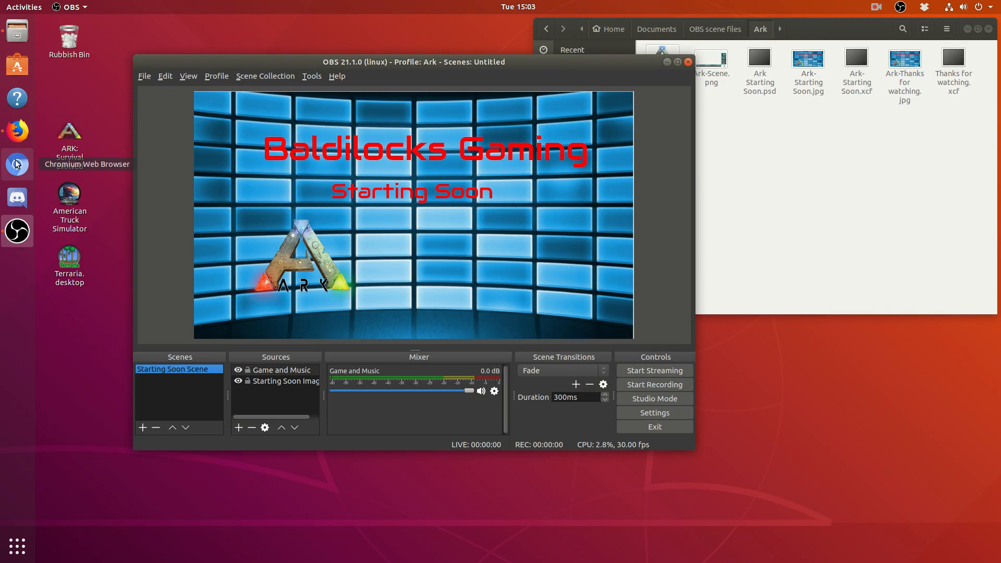
Switch to Firefox, open a new browser tab and dismiss the Rearrange your toolbar notice.
left_click(18, 139)
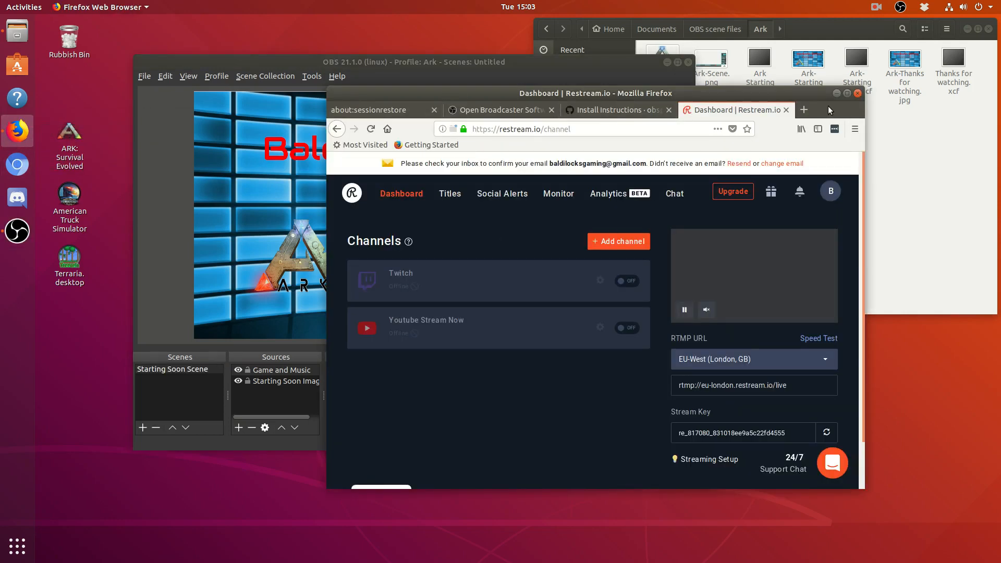
left_click(803, 110)
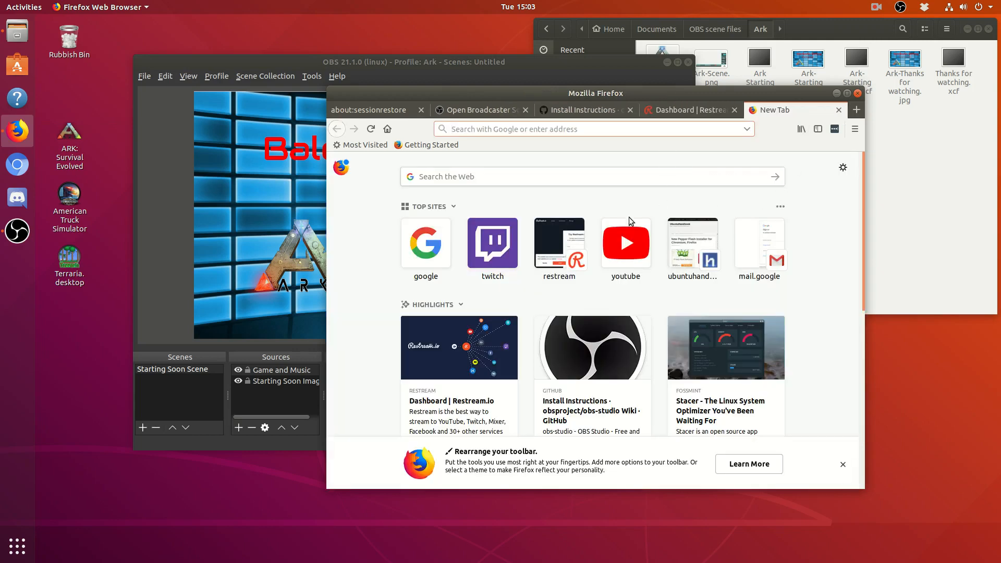
left_click(847, 469)
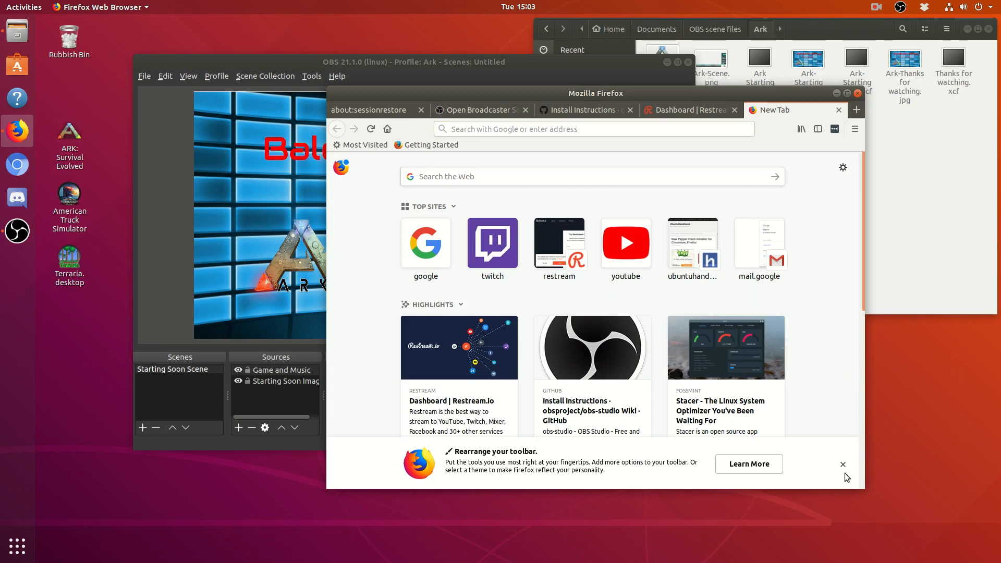
left_click(844, 465)
left_click(564, 131)
type("pre")
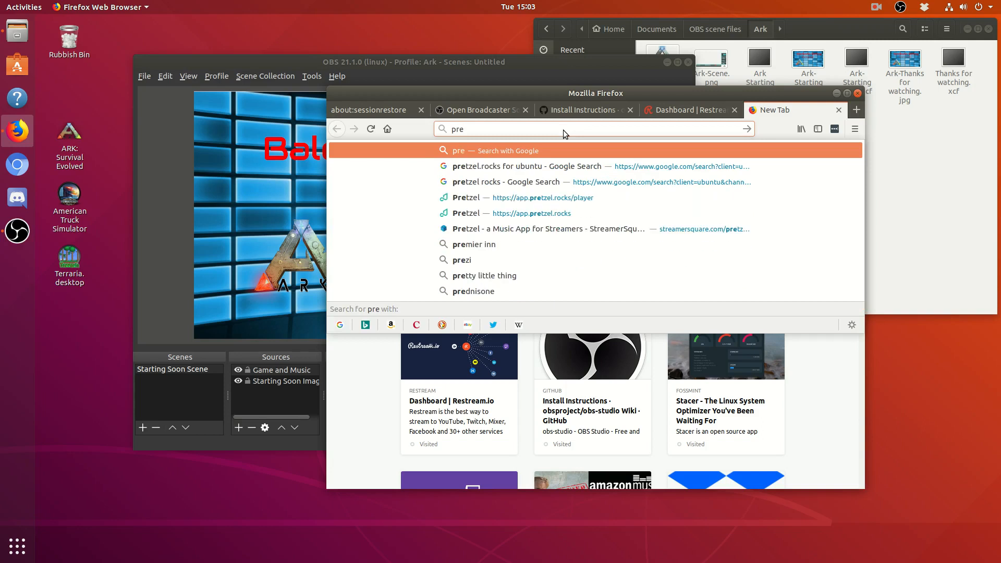
key("Down")
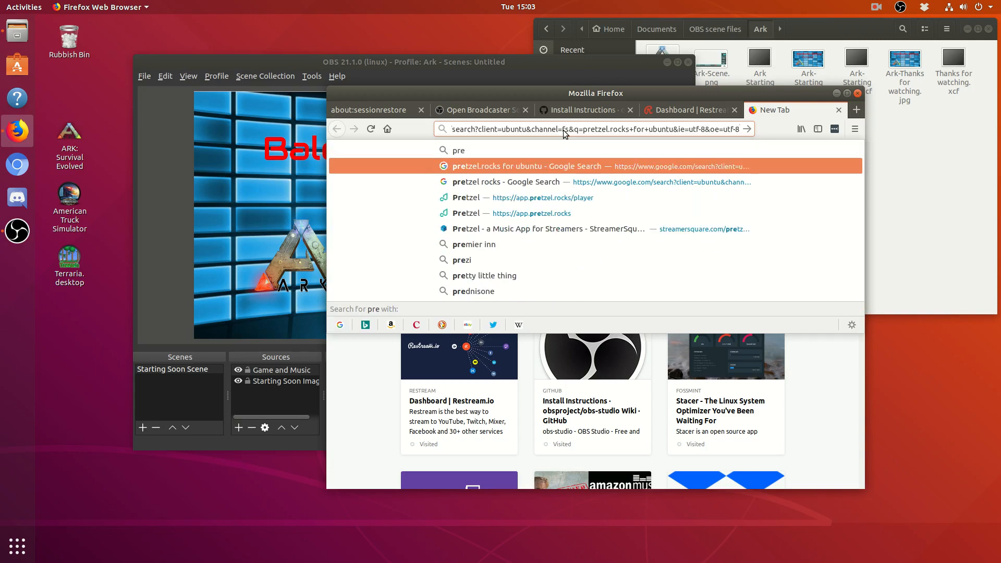
key("Down")
key("Up")
key("BackSpace")
key("BackSpace")
key("BackSpace")
key("BackSpace")
key("BackSpace")
key("BackSpace")
key("BackSpace")
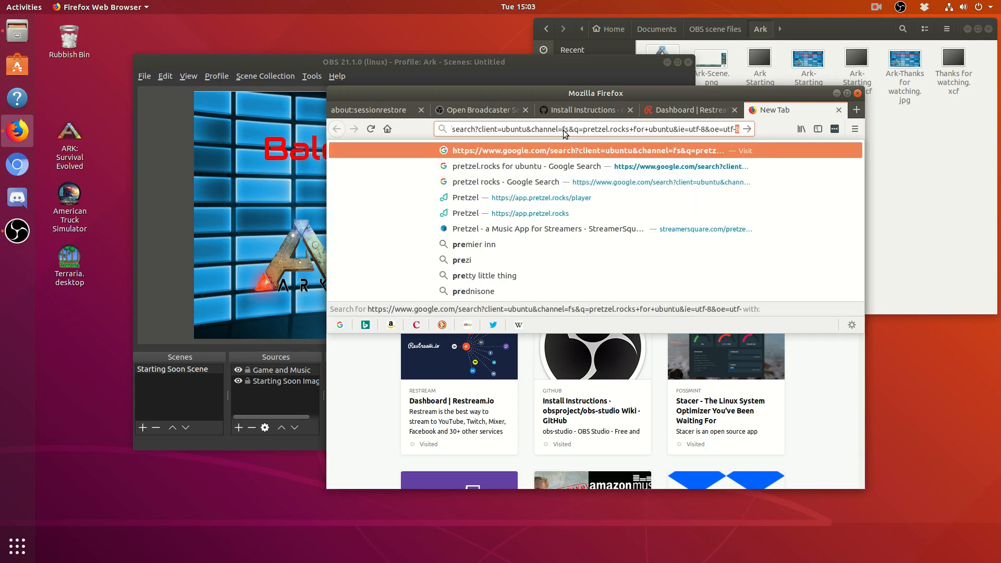
key("BackSpace")
key("BackSpace")
key("BackSpace")
key("BackSpace")
key("BackSpace")
key("BackSpace")
key("BackSpace")
key("BackSpace")
key("BackSpace")
key("BackSpace")
key("BackSpace")
key("BackSpace")
key("BackSpace")
key("BackSpace")
key("BackSpace")
key("BackSpace")
key("BackSpace")
key("BackSpace")
key("BackSpace")
key("BackSpace")
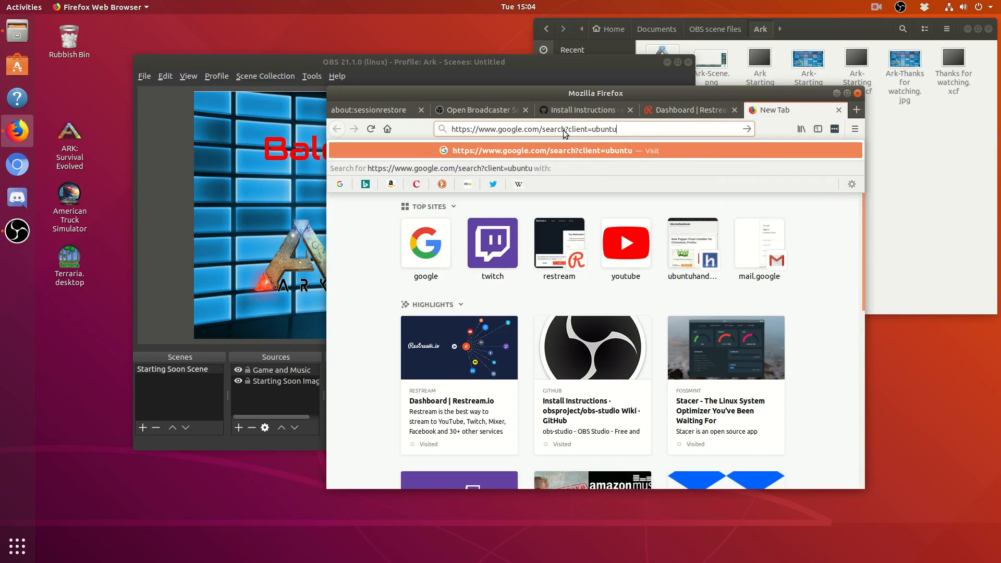
key("BackSpace")
key("BackSpace")
key("BackSpace")
key("BackSpace")
key("BackSpace")
key("BackSpace")
key("BackSpace")
key("BackSpace")
key("BackSpace")
key("BackSpace")
key("BackSpace")
key("BackSpace")
key("BackSpace")
key("BackSpace")
key("BackSpace")
key("BackSpace")
key("BackSpace")
key("BackSpace")
key("BackSpace")
key("BackSpace")
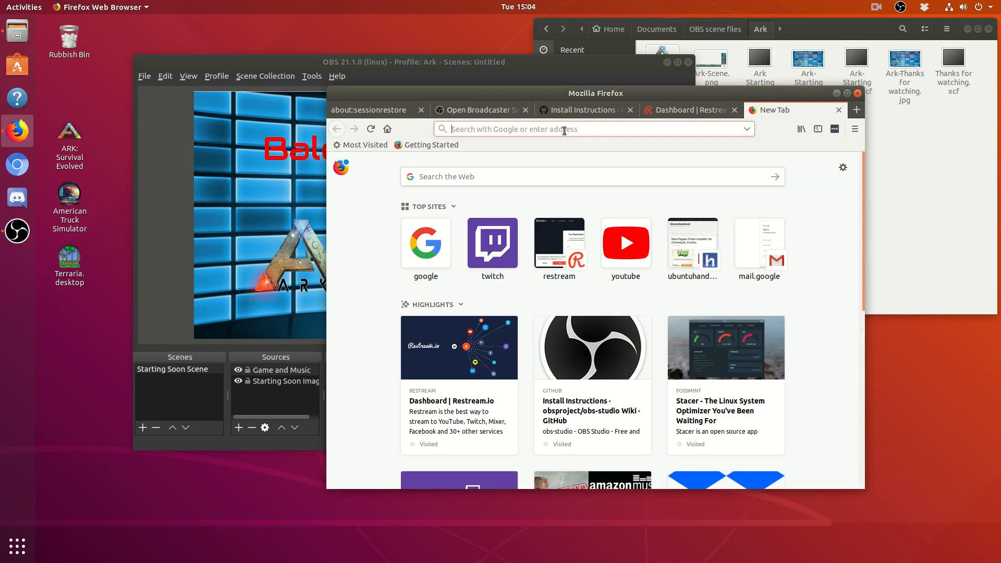
type("Pret")
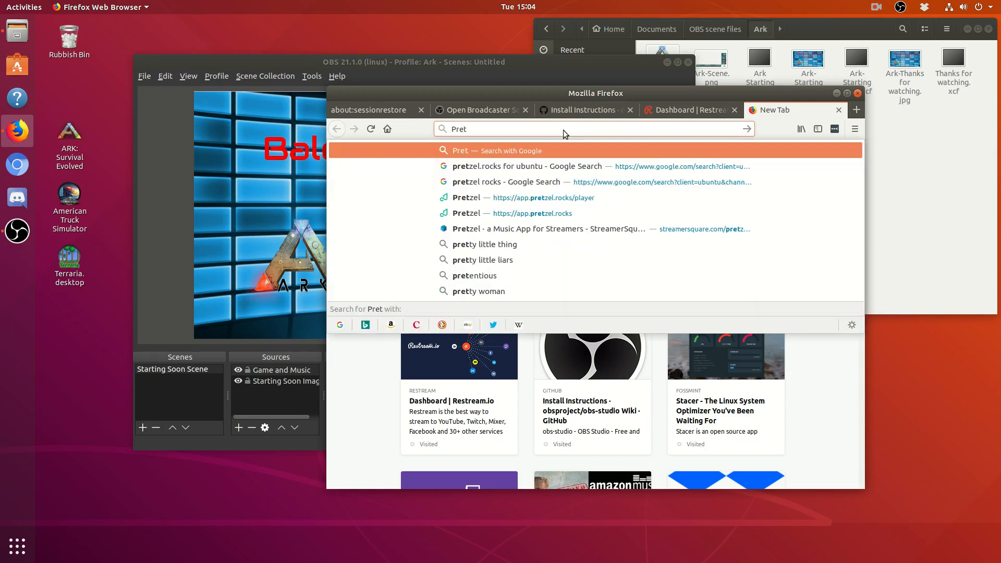
key("Down")
key("Down")
key("Down")
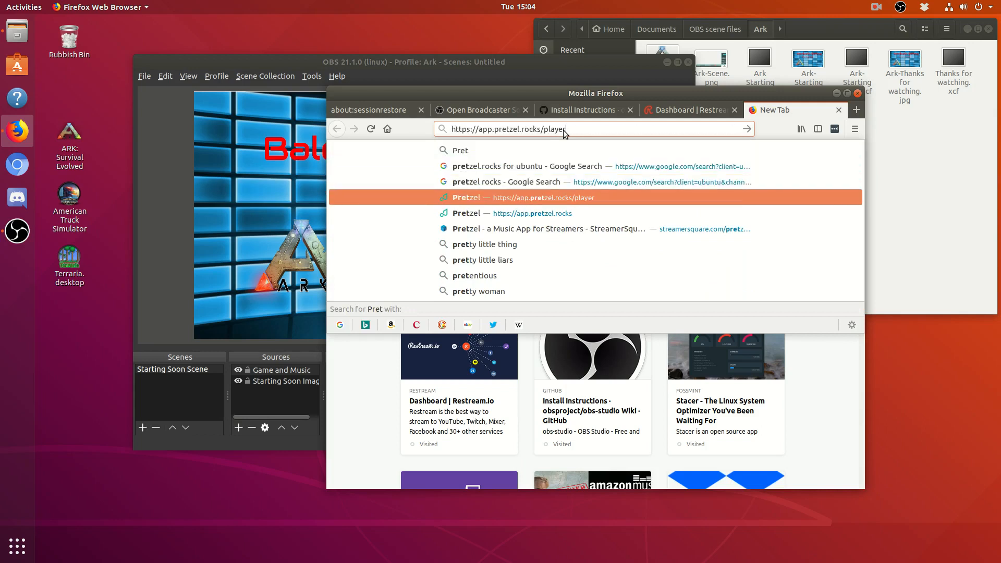
key("Return")
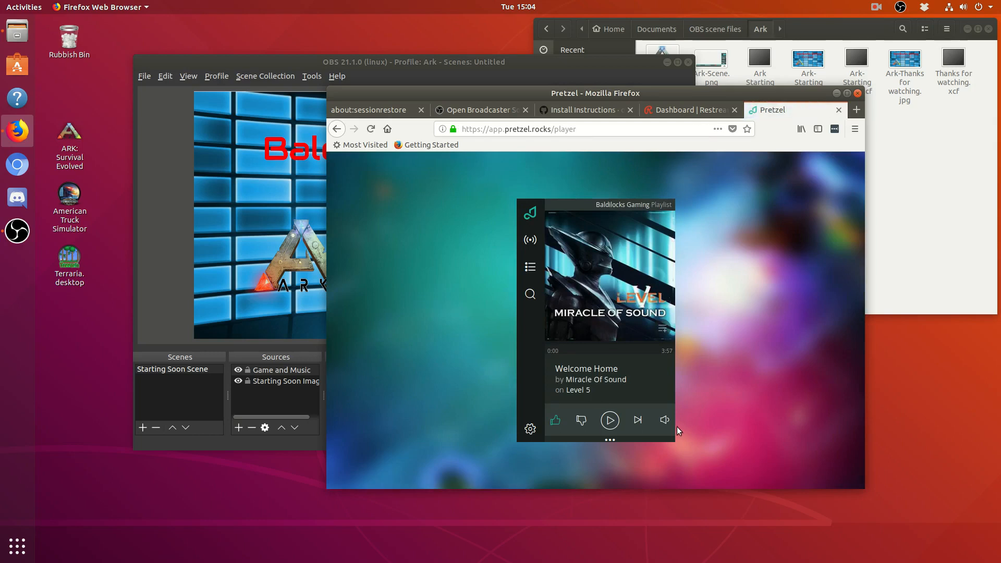
Start playing the Pretzel track, then move and narrow the browser window so the OBS mixer is uncovered.
left_click(610, 422)
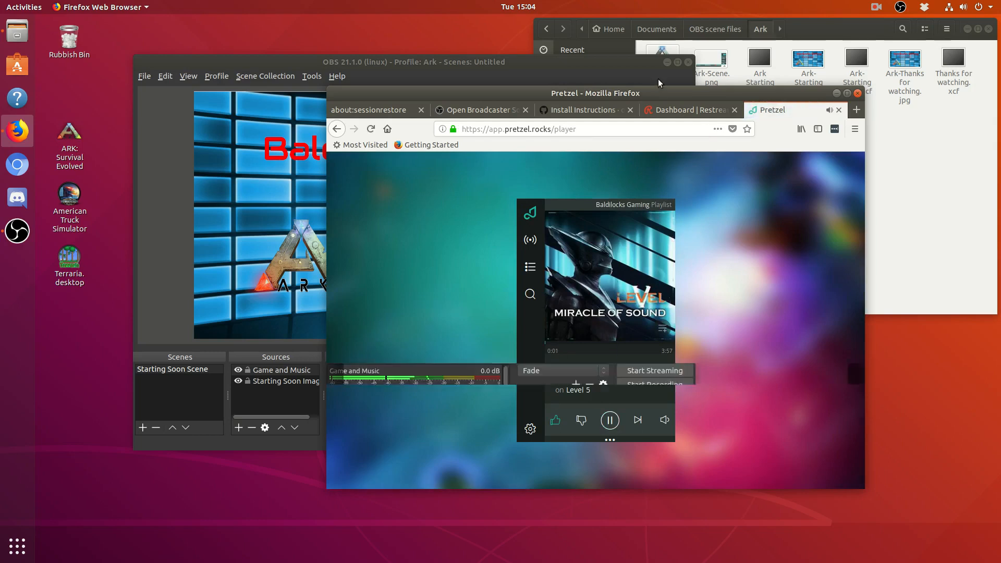
left_click_drag(655, 92, 769, 98)
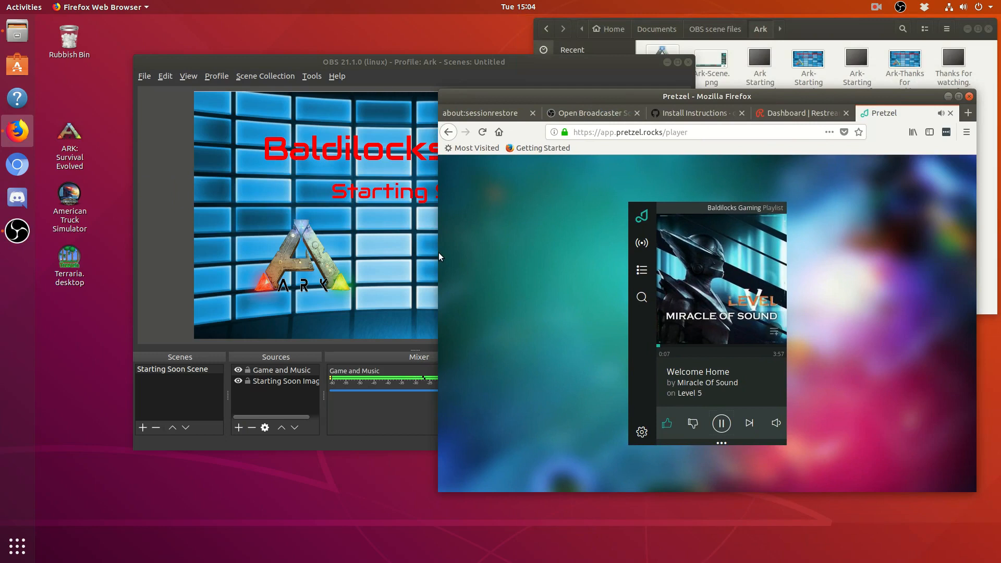
left_click_drag(439, 256, 679, 257)
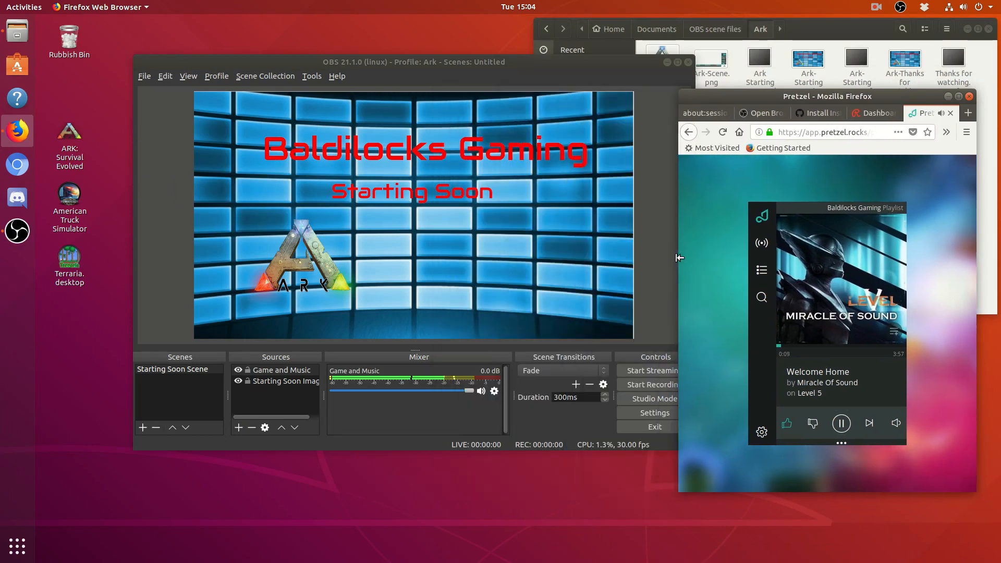
Try lowering the Game and Music mixer volume to -5.5 dB and return it to 0.0 dB.
left_click_drag(468, 389, 445, 401)
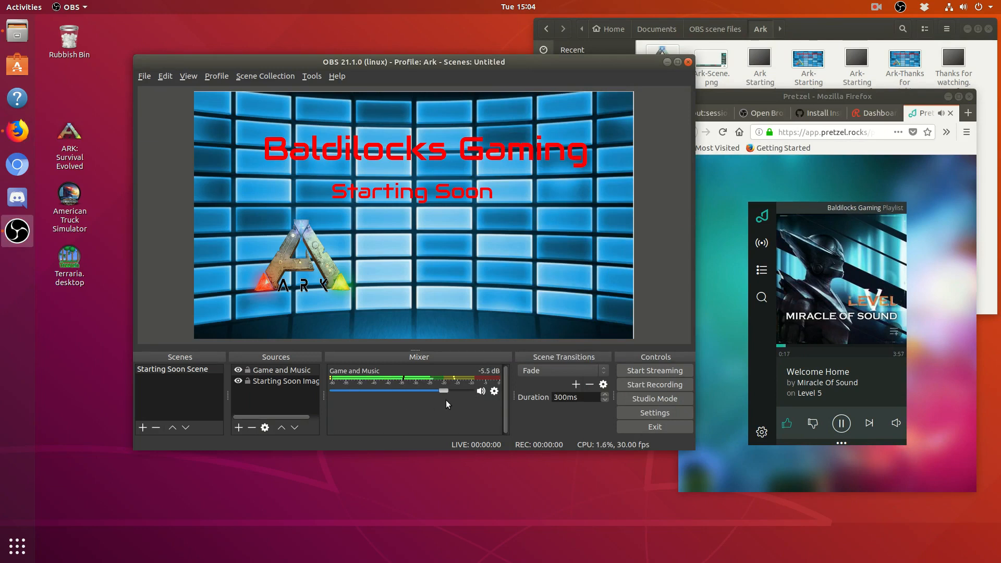
left_click_drag(447, 401, 475, 394)
Lower the Pretzel player's own volume to about 20% and pause the track.
mouse_move(896, 423)
left_click(895, 370)
left_click_drag(896, 371, 898, 392)
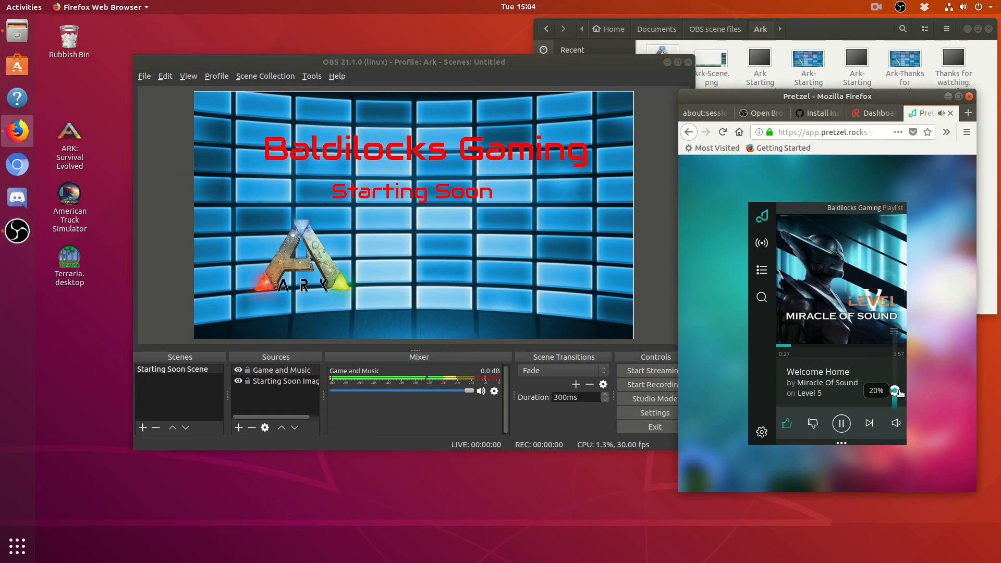
left_click(846, 424)
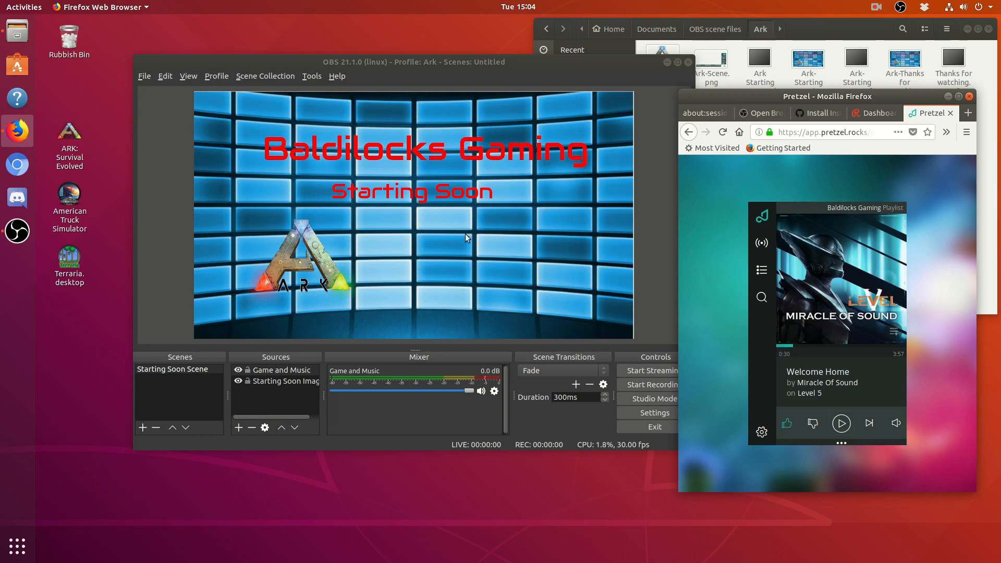
Return to the Restream dashboard and get the Webchat link from its Chat page.
left_click(874, 116)
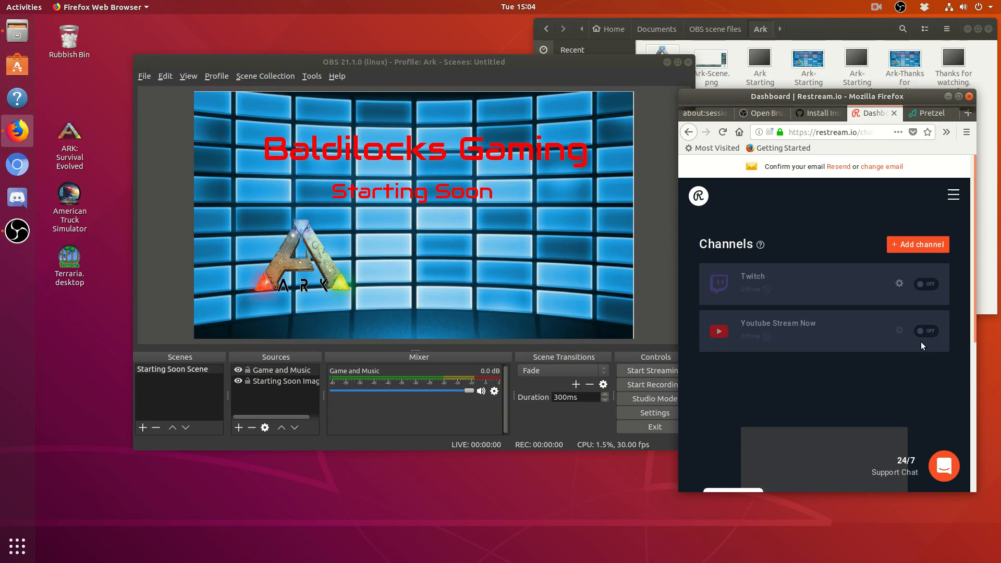
left_click(953, 195)
left_click(698, 317)
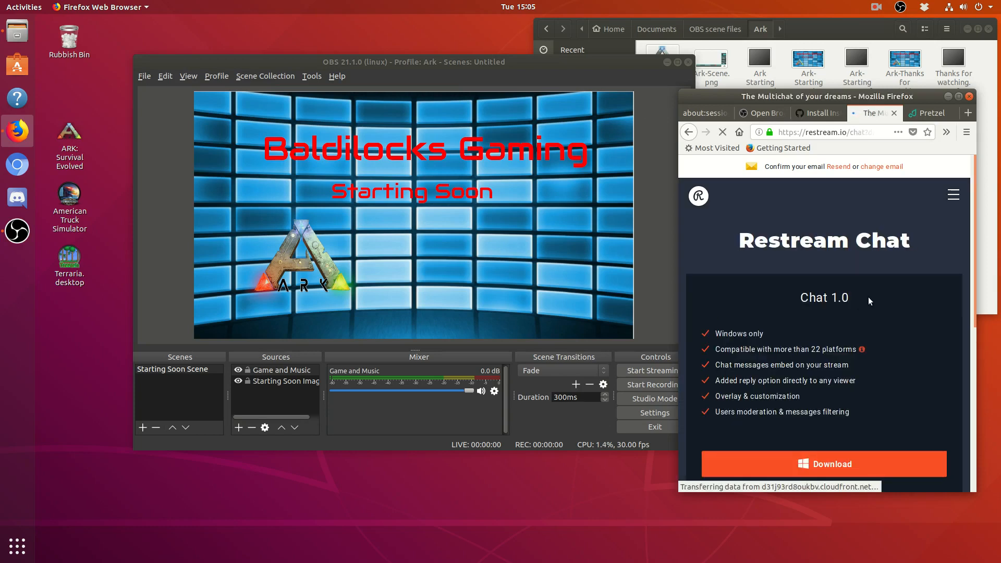
scroll(830, 342, "down", 5)
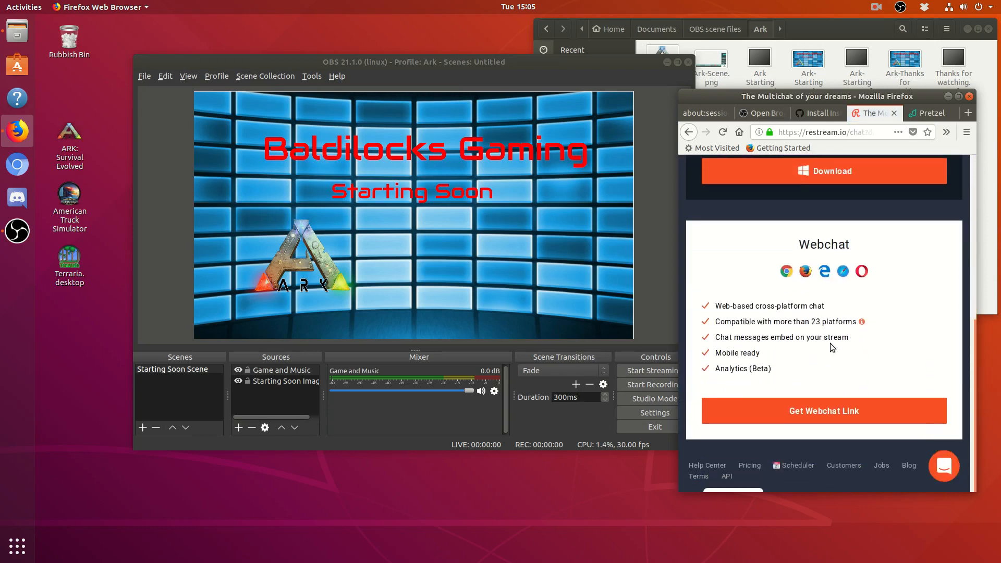
left_click(821, 411)
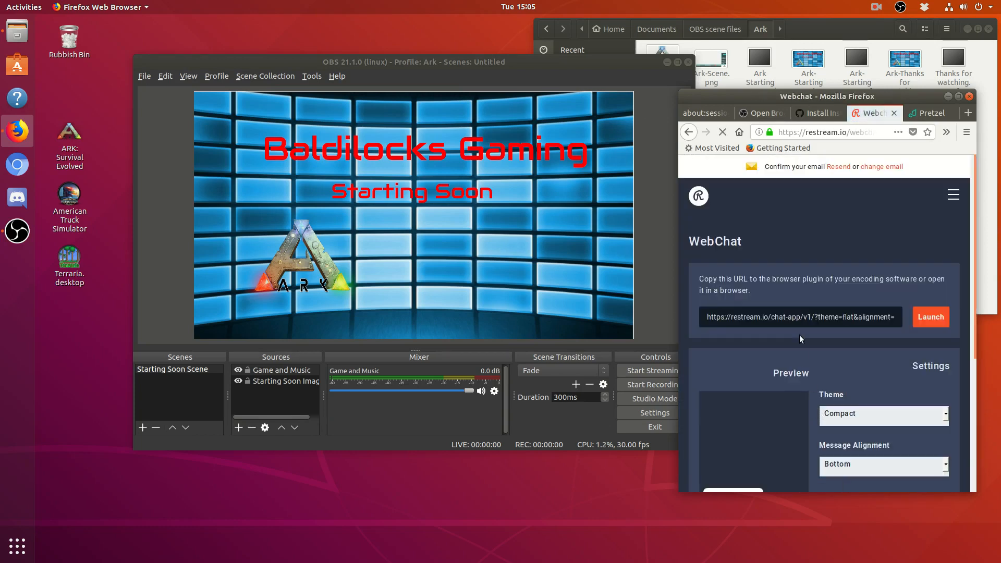
Copy the full WebChat URL meant for the encoding software's browser plugin.
left_click(797, 317)
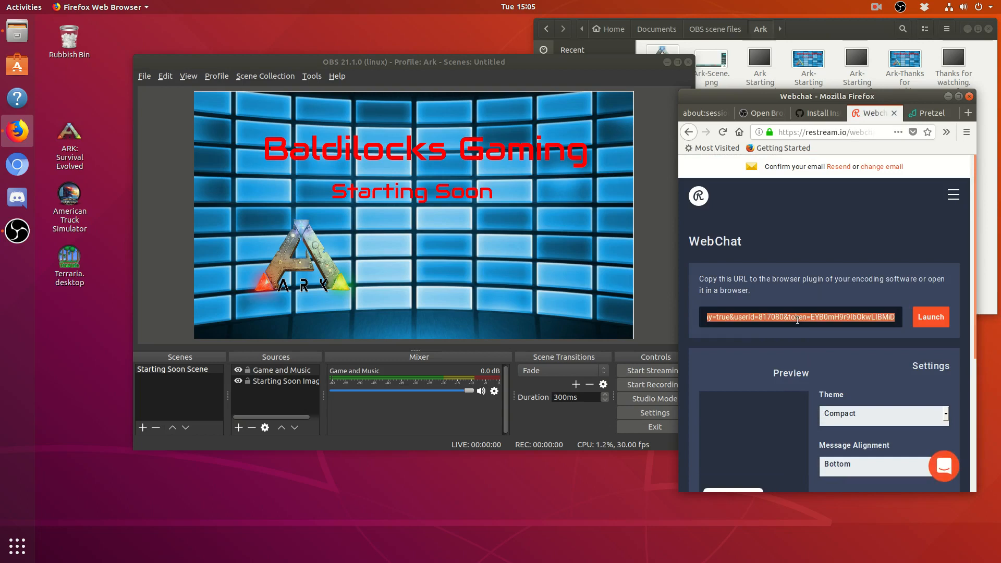
right_click(846, 319)
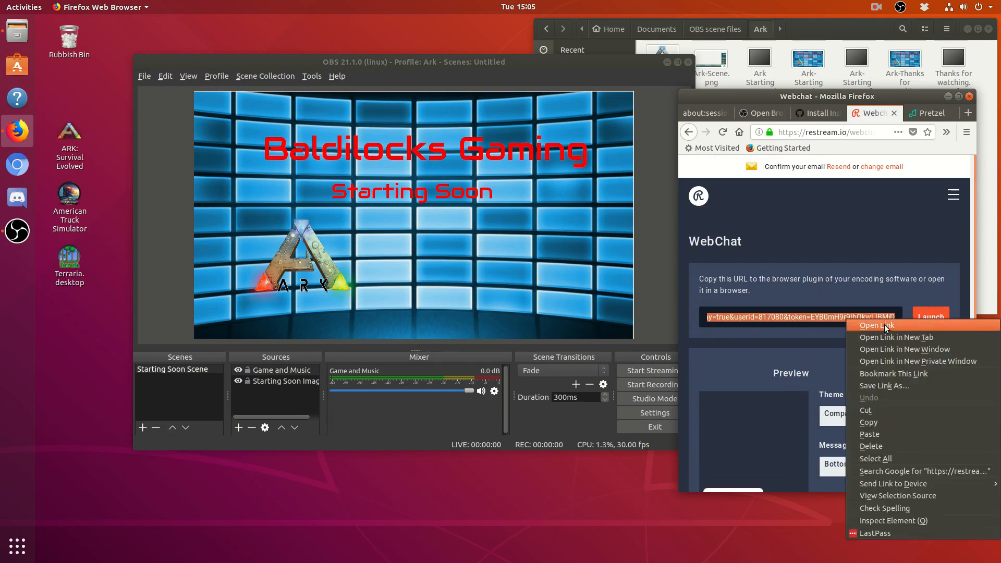
left_click(911, 420)
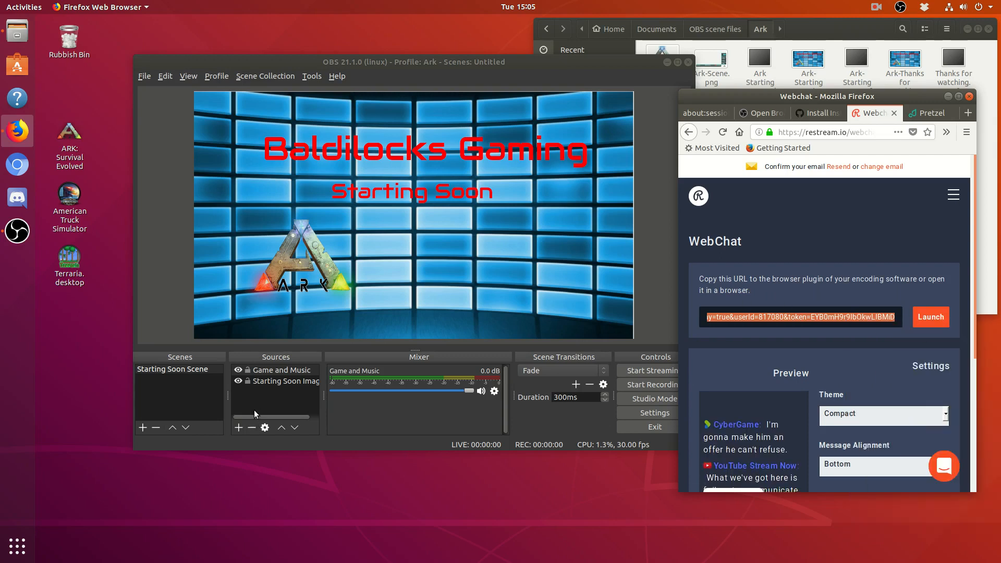
Add a new Linux Browser source named "Restream Chat" to the Starting Soon Scene.
left_click(238, 428)
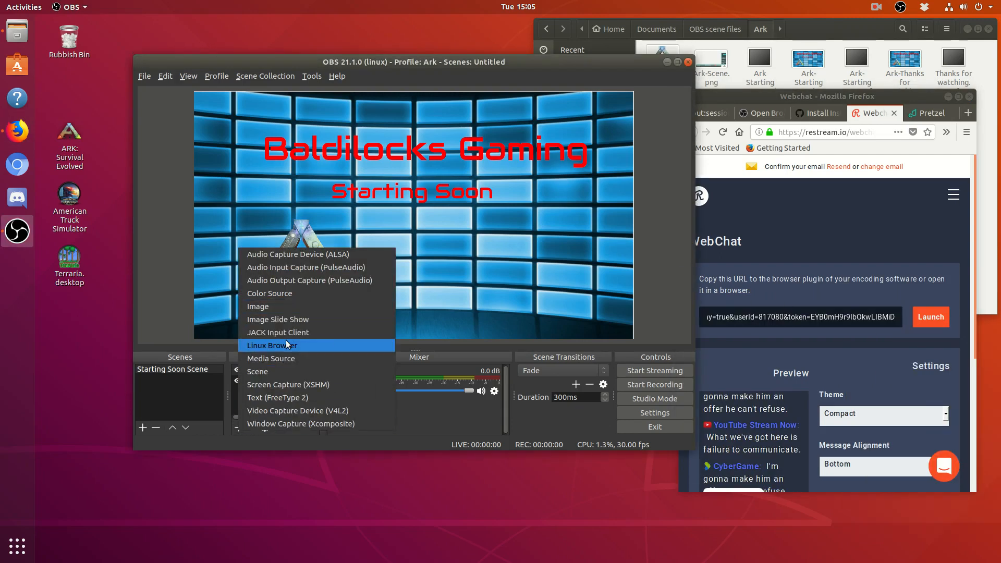
left_click(268, 348)
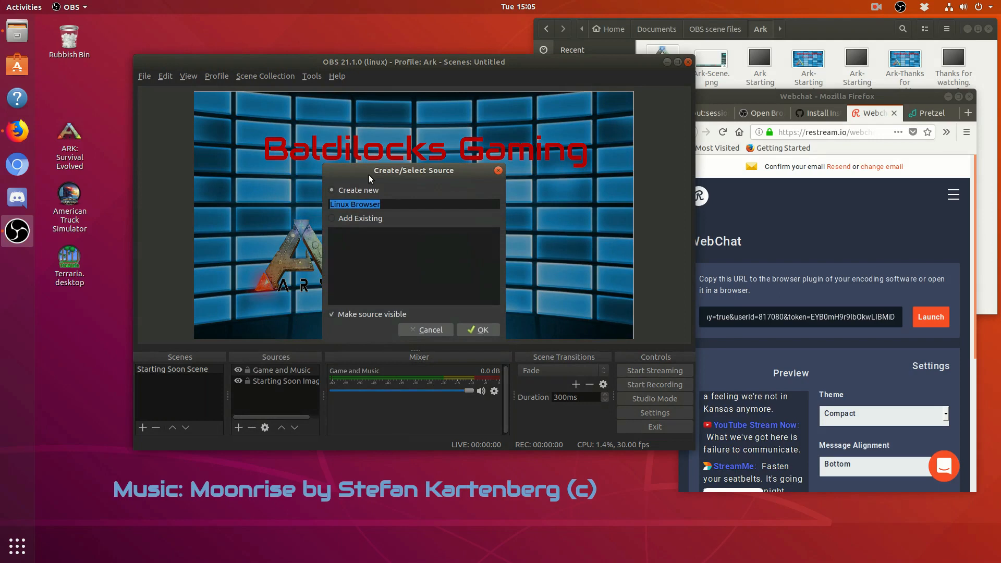
type("Restream Chat")
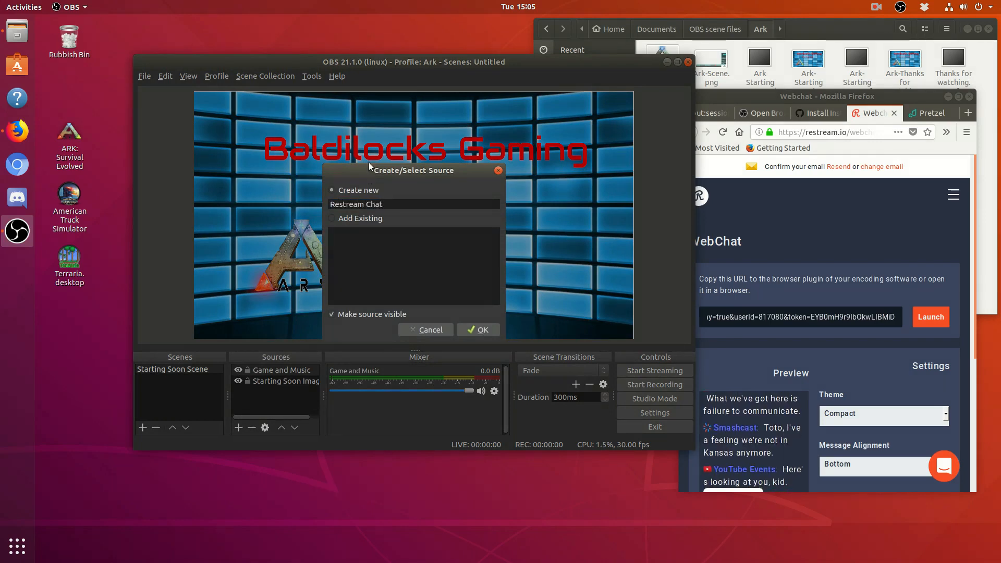
left_click(484, 329)
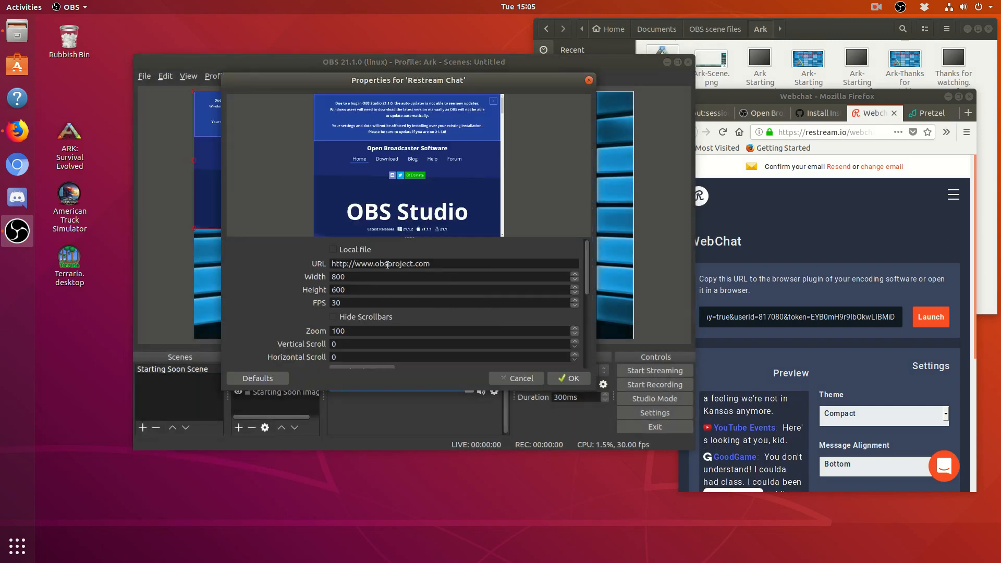
Replace the Restream Chat source's default URL with the copied WebChat URL, including its access token.
left_click_drag(461, 263, 146, 272)
key("ctrl+v")
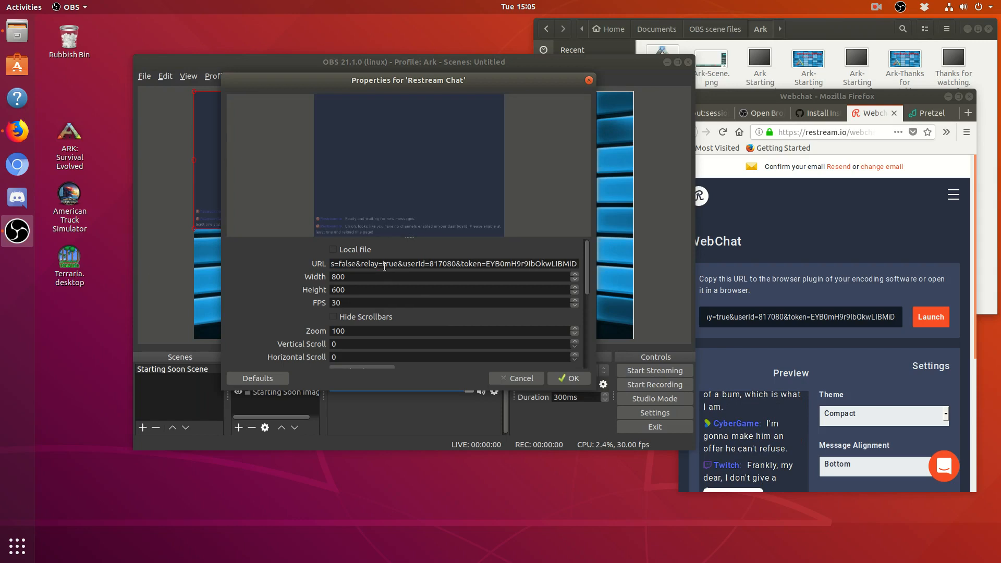
key("Tab")
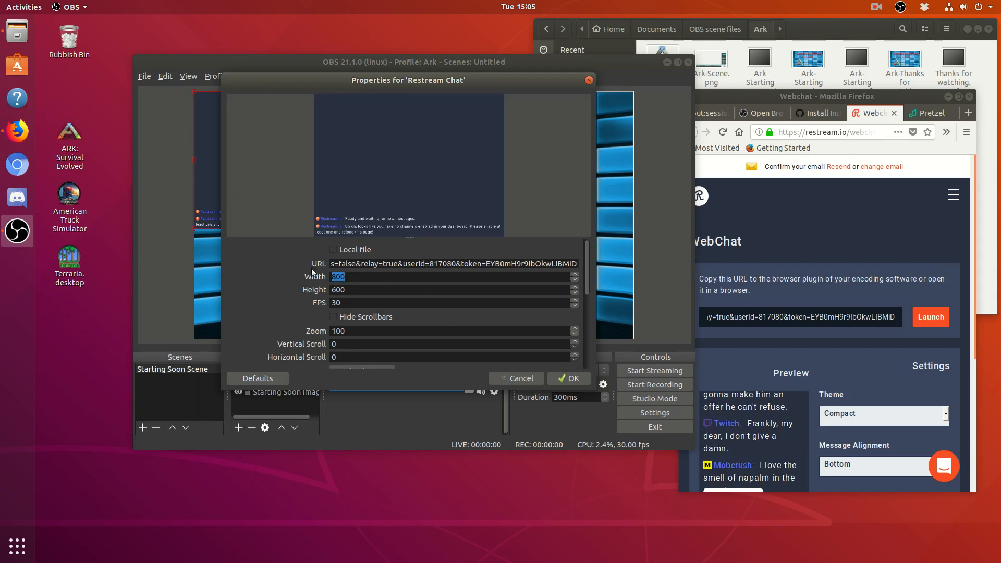
Set the Restream Chat source's width to 600 and height to 500.
left_click_drag(426, 85, 774, 120)
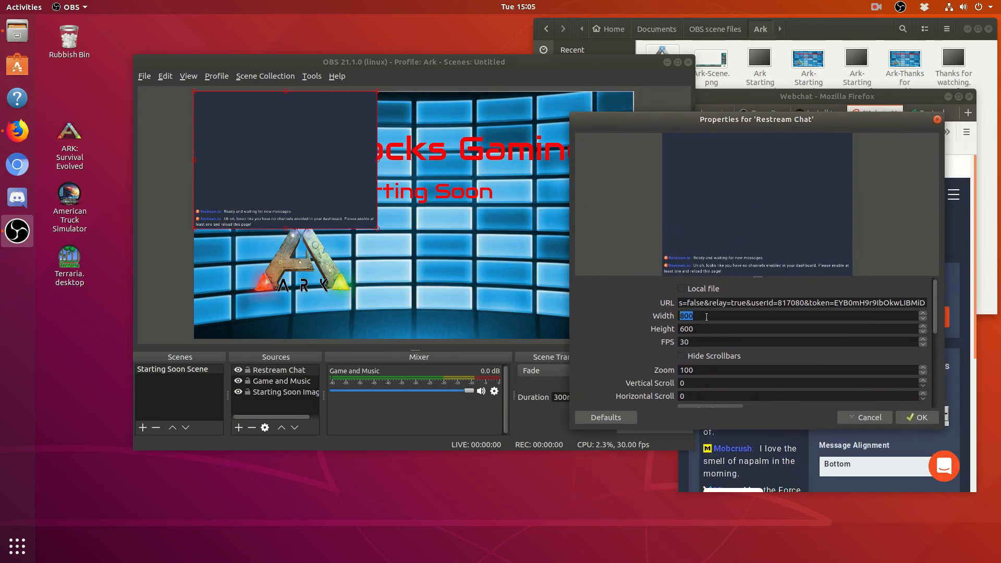
type("600")
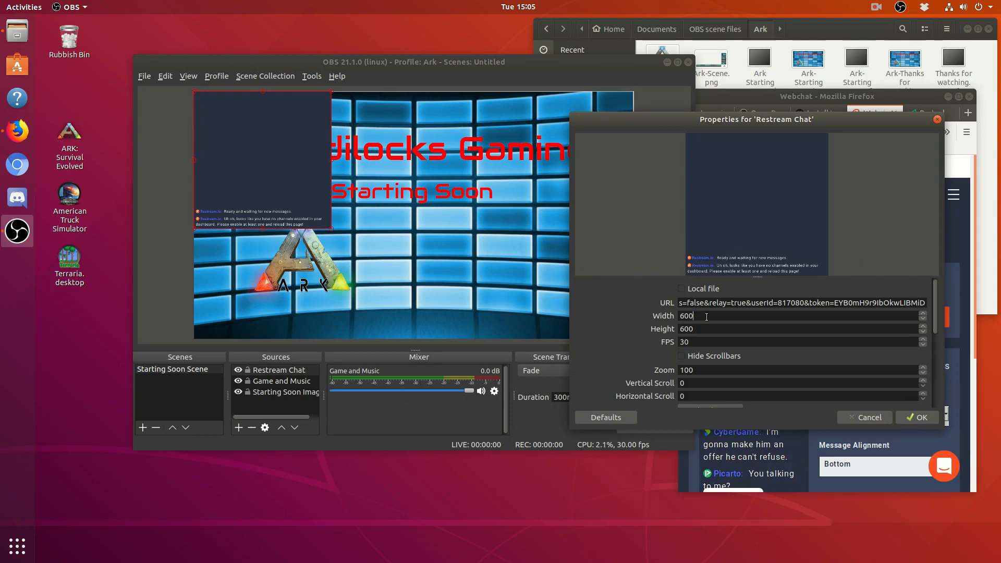
key("Tab")
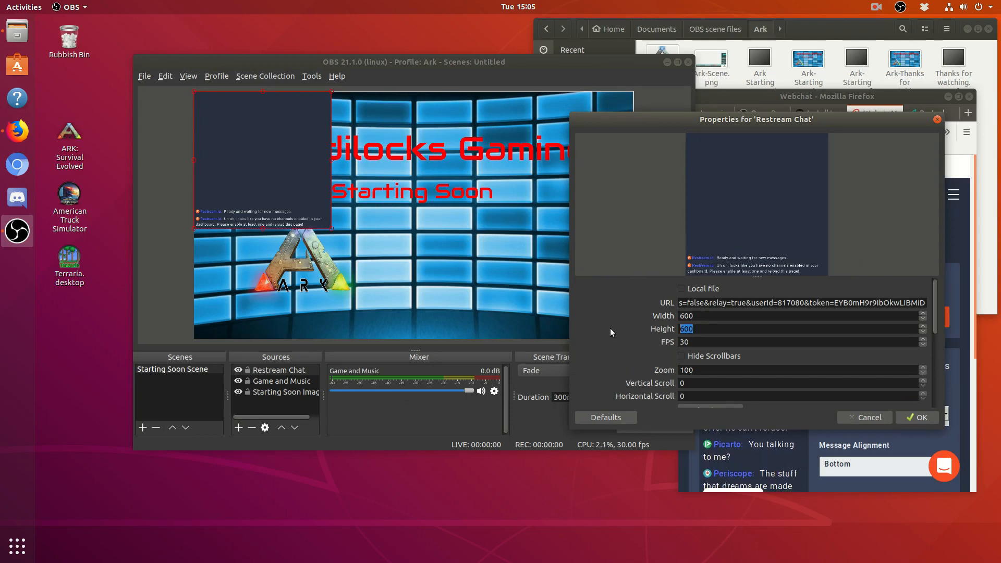
type("500")
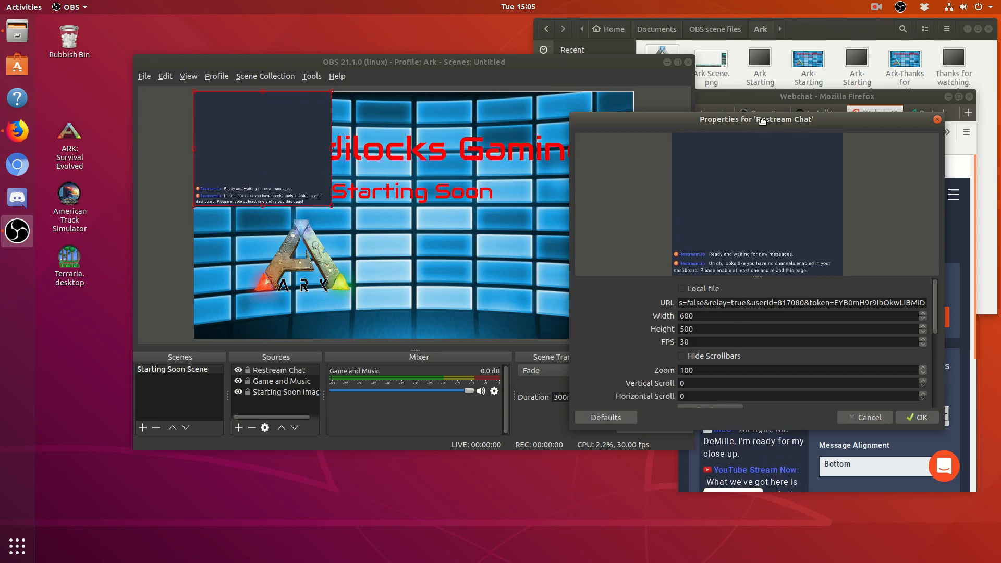
Return to the Restream WebChat page and set the chat background opacity to 25%.
left_click_drag(762, 121, 459, 122)
left_click(871, 359)
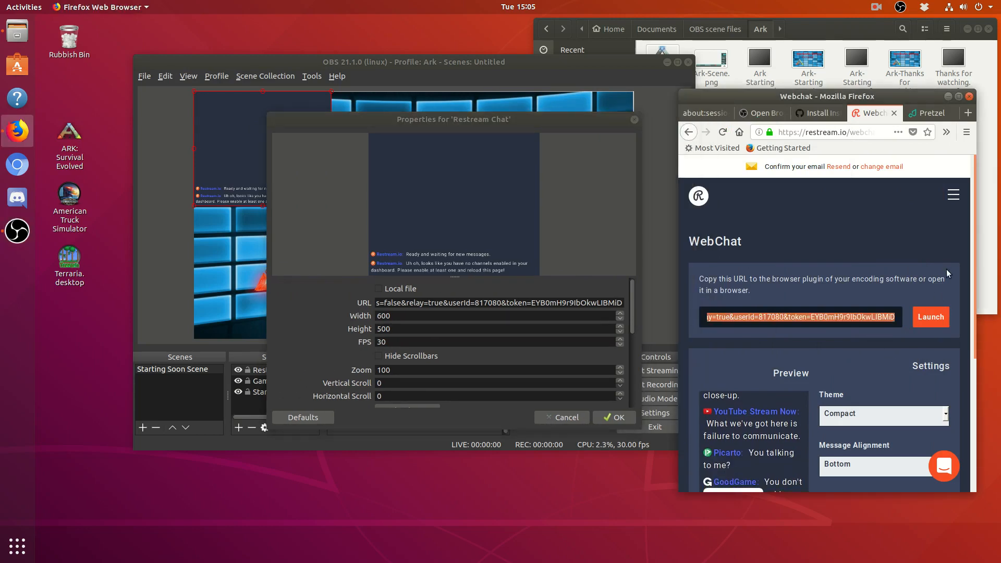
left_click_drag(972, 226, 854, 364)
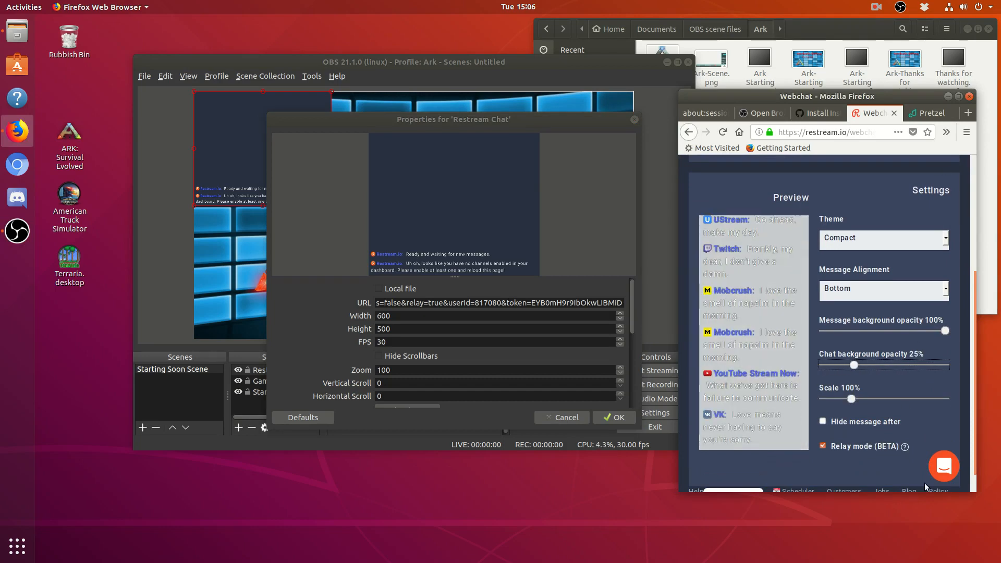
Check the Relay mode option in the WebChat settings and copy the updated WebChat URL.
scroll(912, 415, "up", 5)
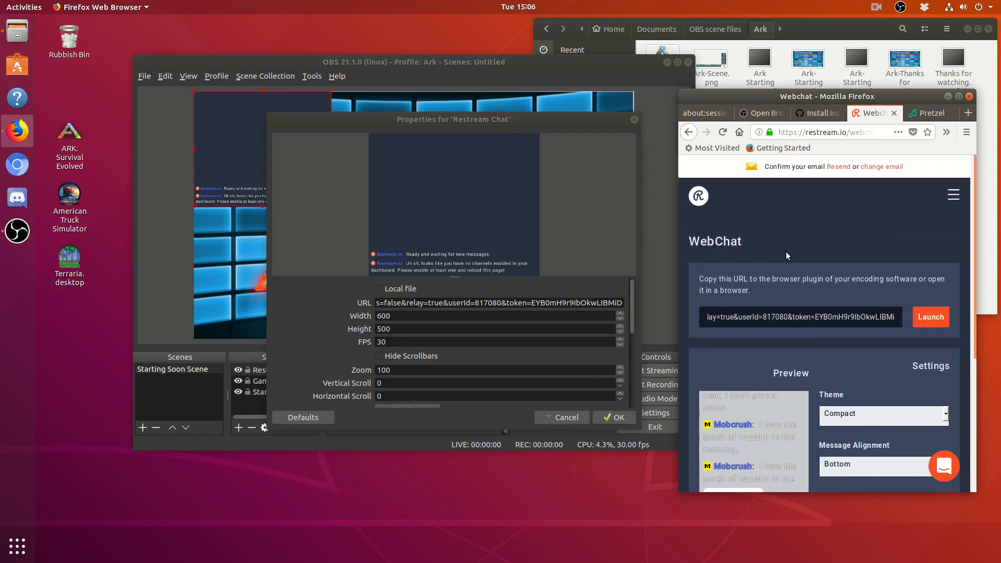
left_click(868, 317)
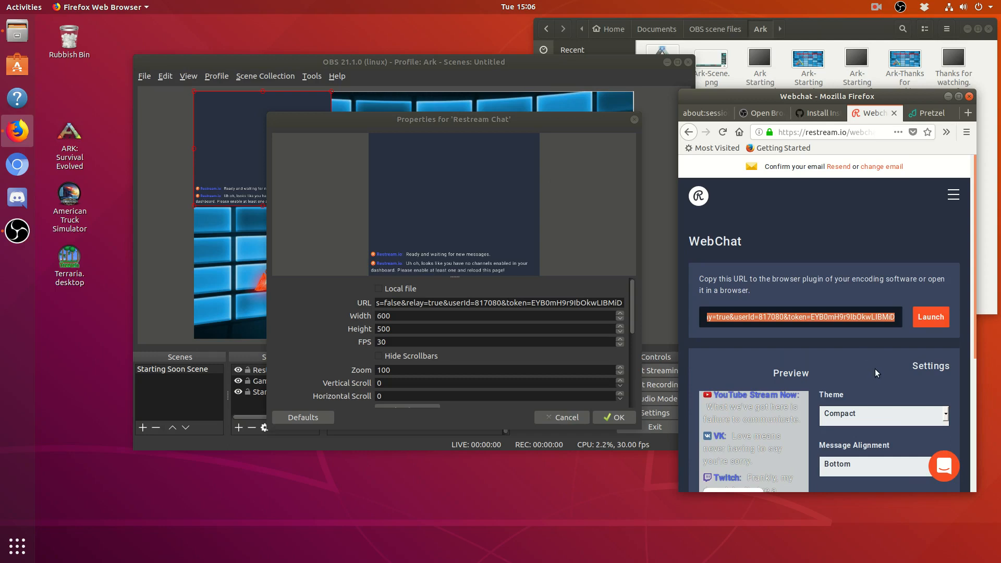
scroll(860, 369, "down", 5)
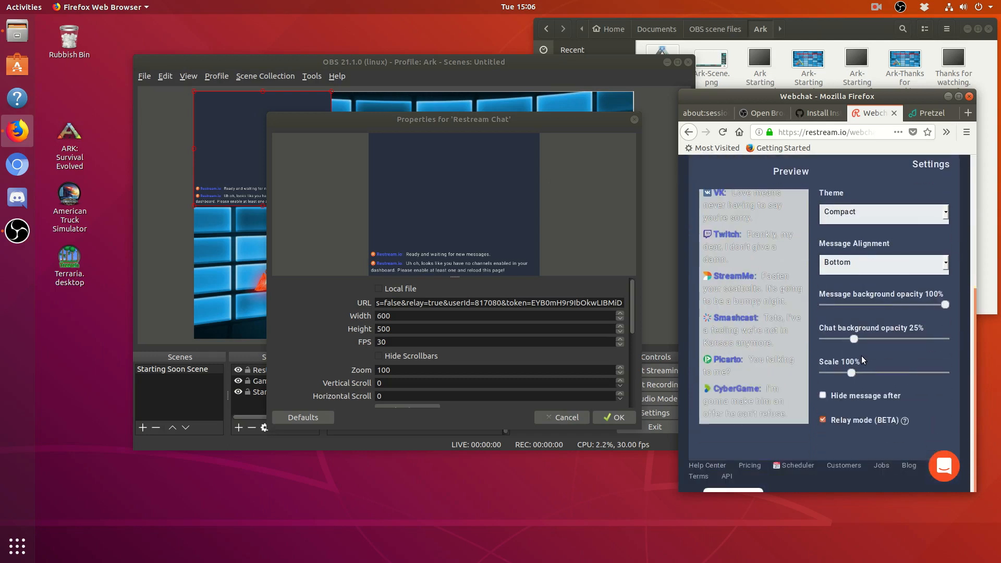
left_click(824, 420)
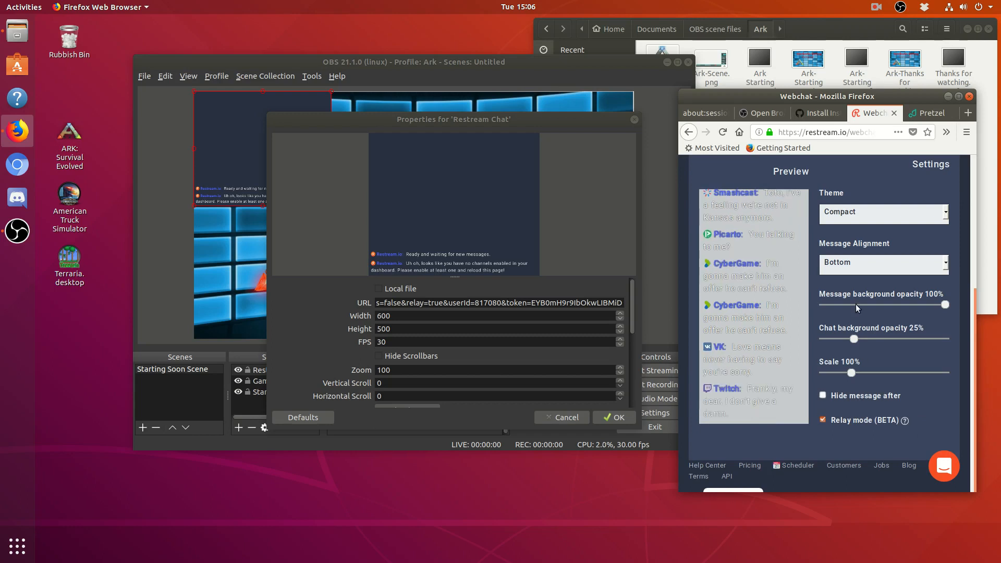
scroll(856, 304, "up", 4)
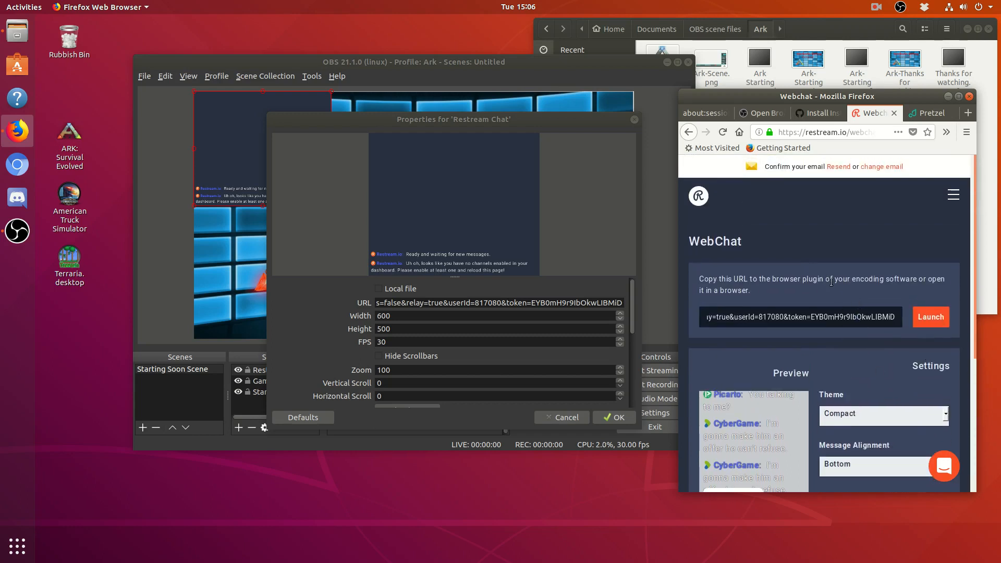
left_click(840, 316)
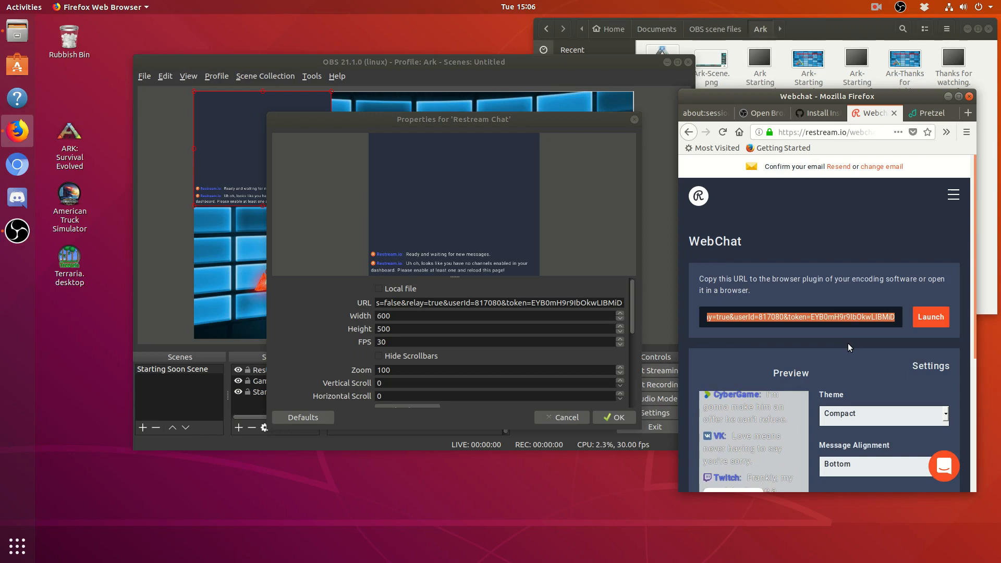
Overwrite the URL in the Restream Chat properties with the updated WebChat URL and its token.
left_click(594, 301)
key("ctrl+a")
key("ctrl+v")
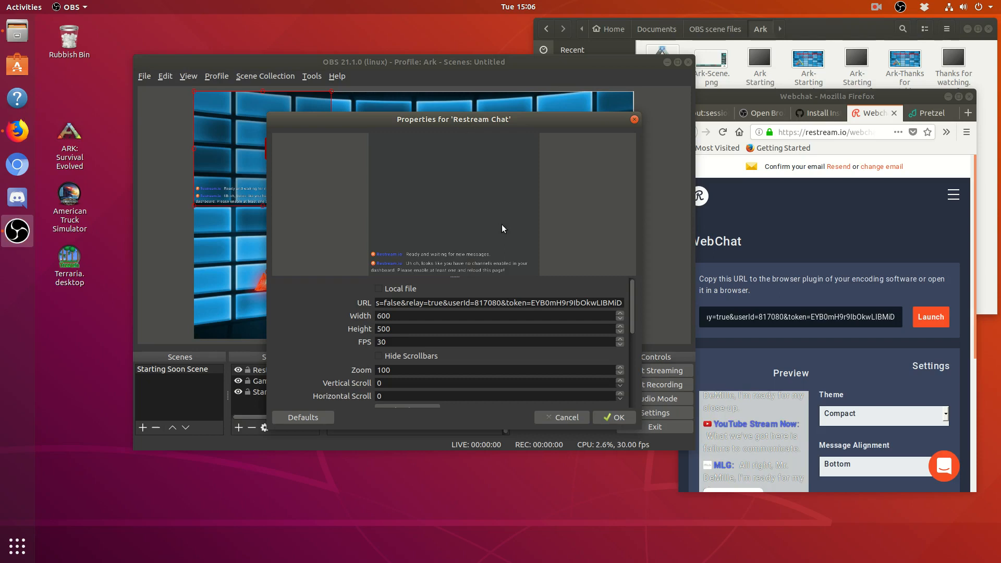
Review the remaining Restream Chat browser properties, keep the zoom at 100, and accept the source settings.
scroll(504, 370, "down", 2)
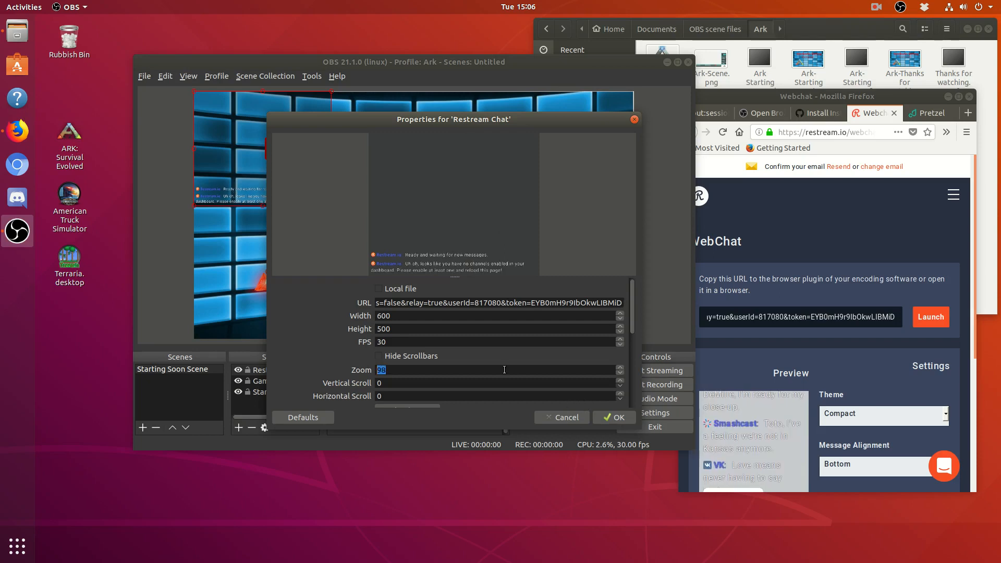
scroll(624, 367, "up", 2)
left_click(630, 345)
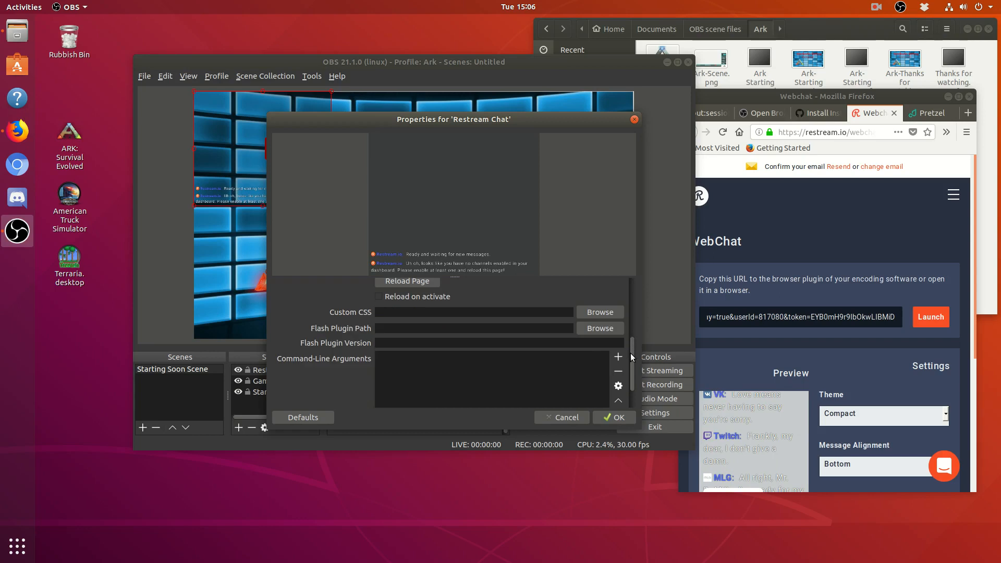
left_click_drag(633, 363, 634, 326)
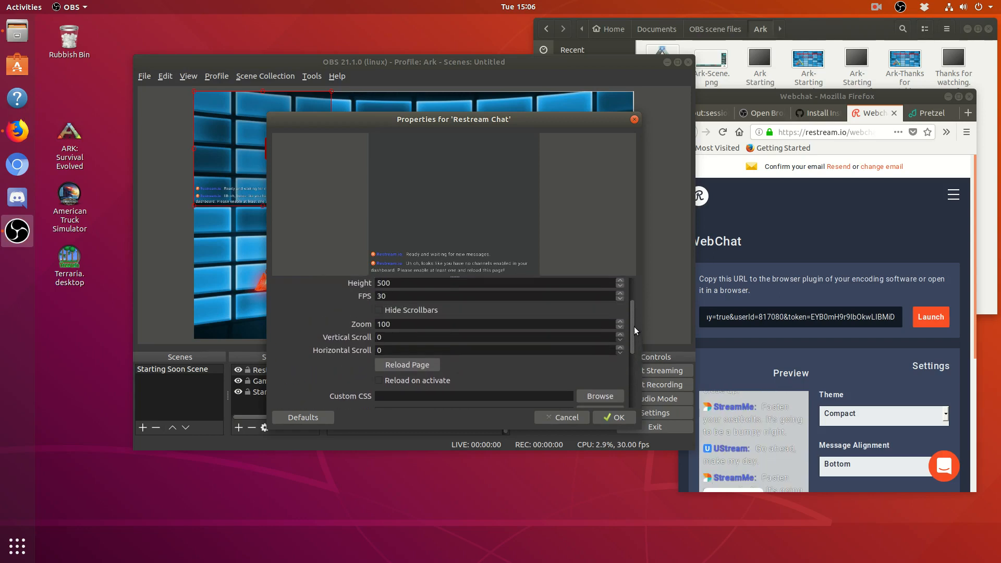
scroll(638, 346, "down", 6)
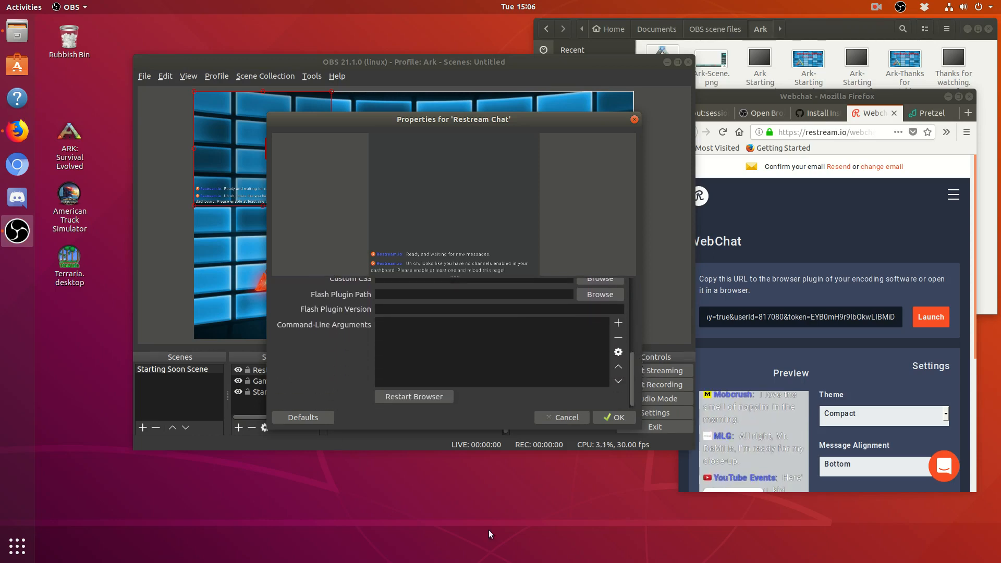
left_click(615, 419)
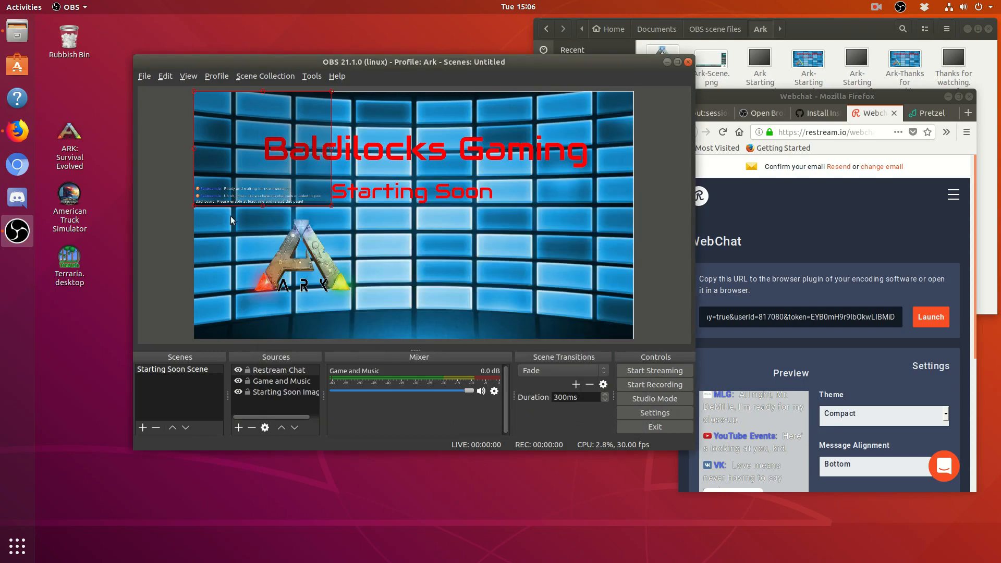
Move the Restream Chat overlay below the "Starting Soon" text, beside the Ark logo, and leave everything deselected.
left_click_drag(243, 134, 435, 251)
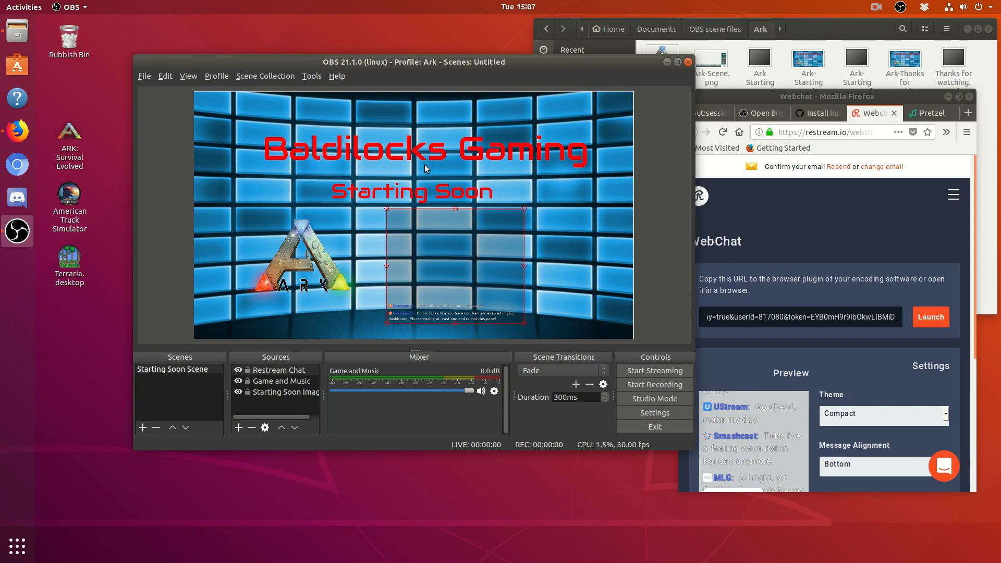
left_click(403, 122)
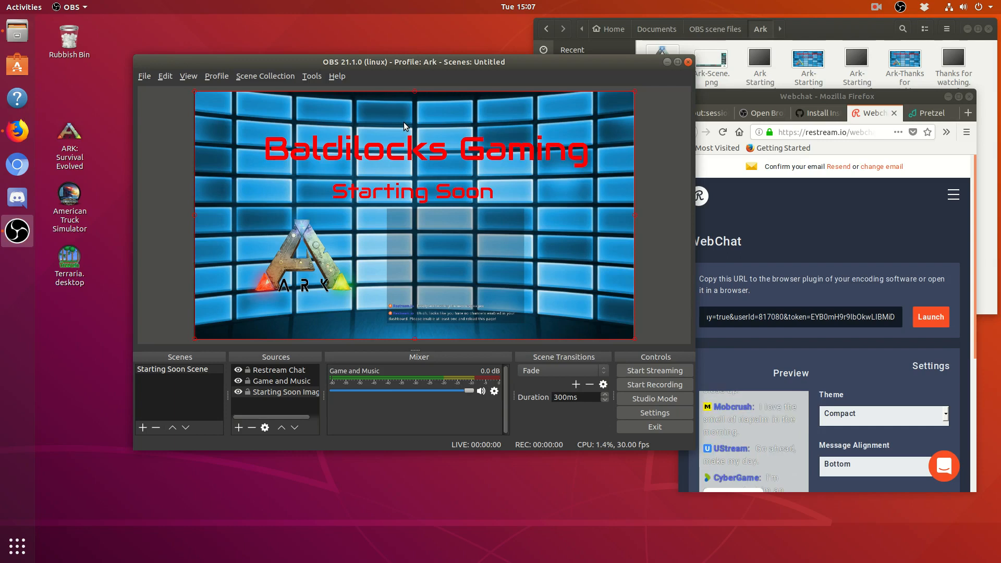
left_click(667, 161)
left_click(516, 231)
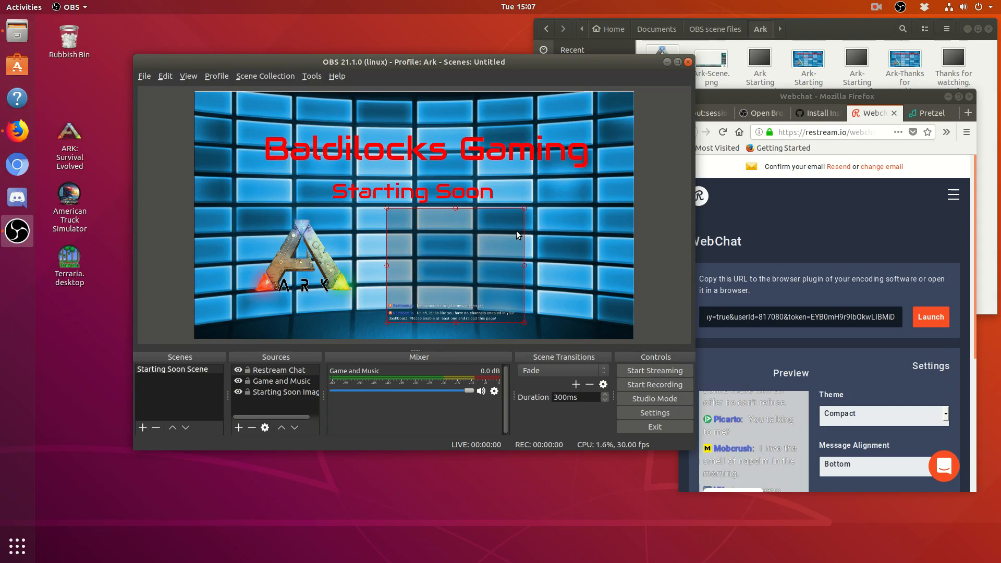
left_click(557, 215)
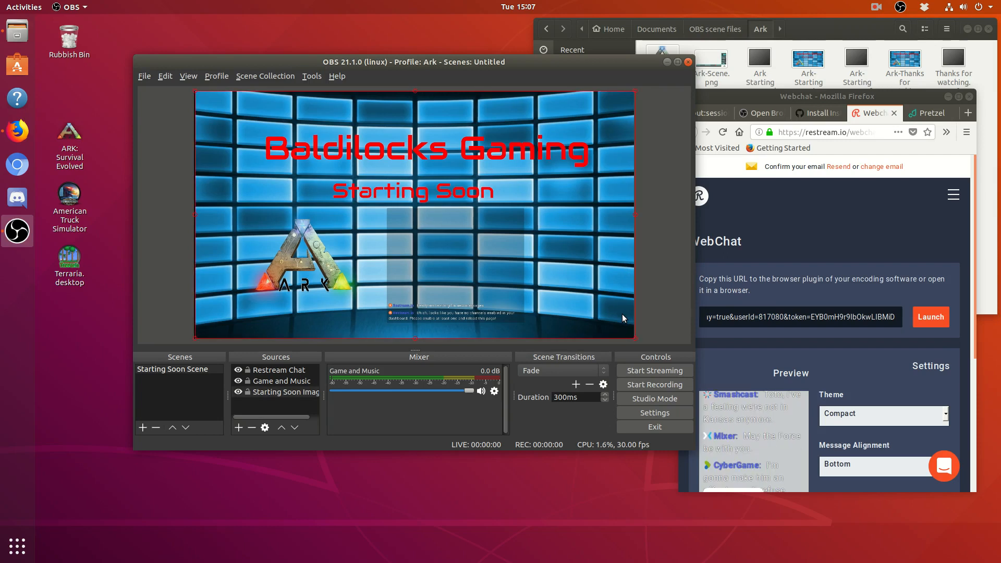
left_click(650, 293)
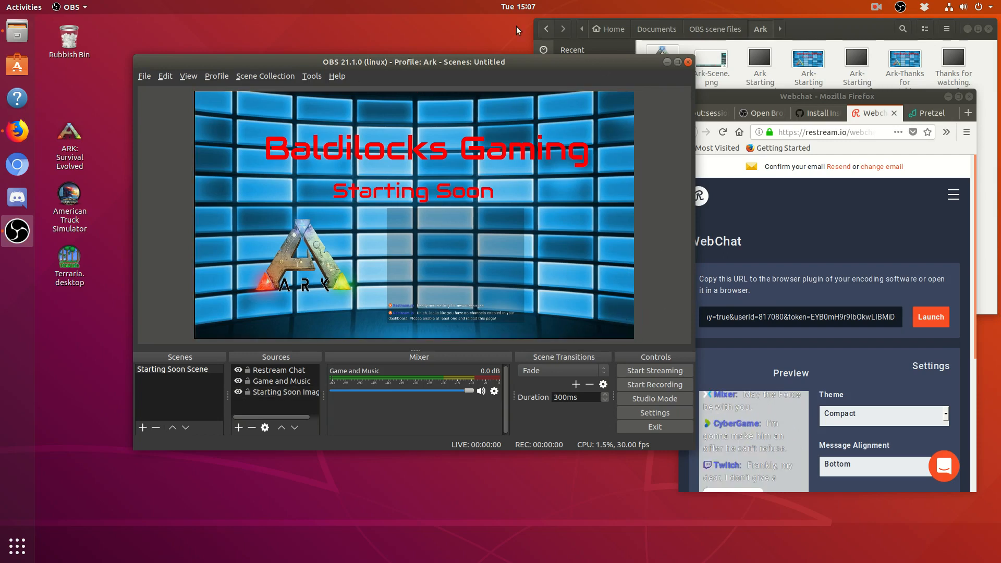
Add a second scene named "Thanks for watching".
left_click(164, 399)
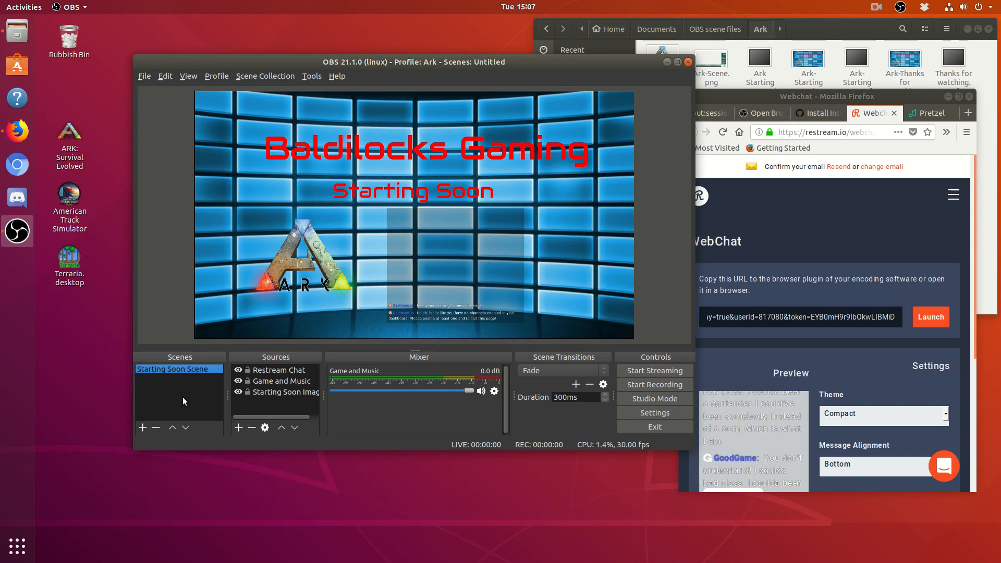
left_click(141, 427)
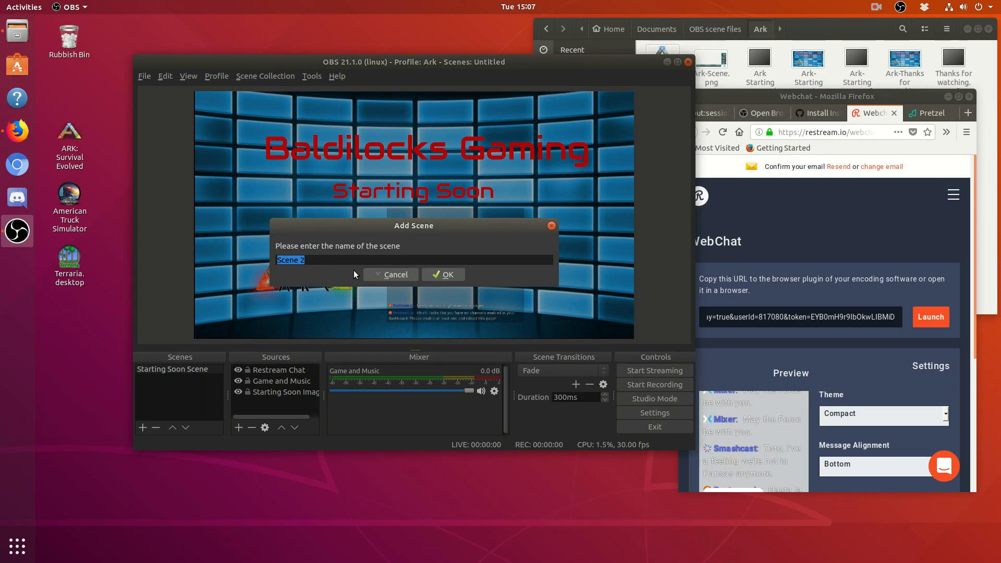
type("Thank")
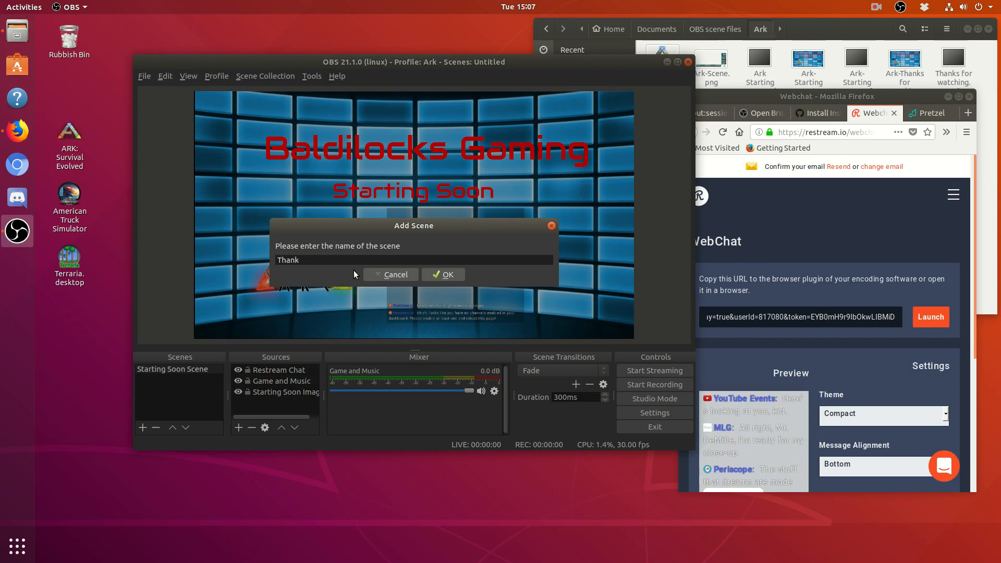
type("s for watc")
type("h")
type("iong")
key("BackSpace")
key("BackSpace")
type("ng")
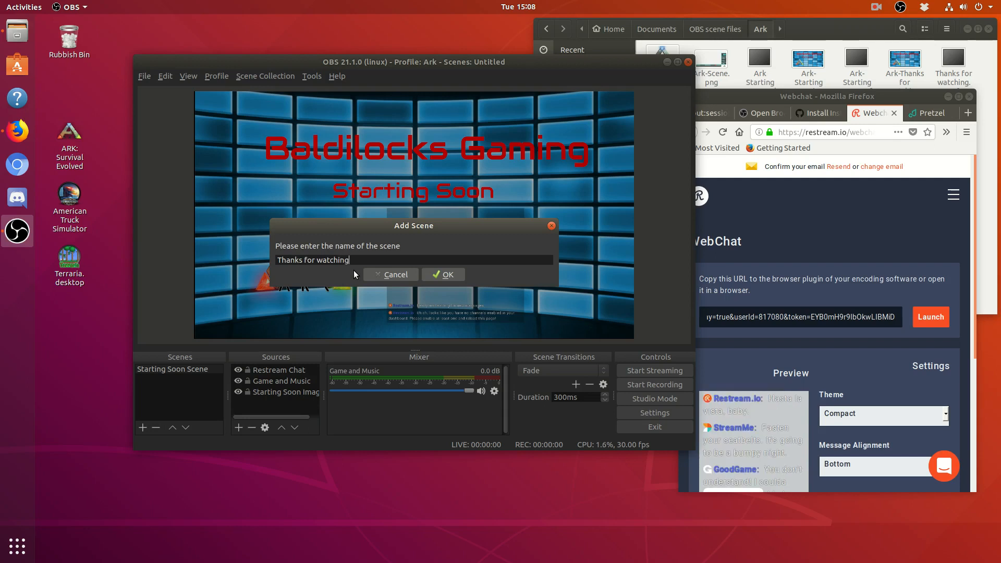
left_click(434, 278)
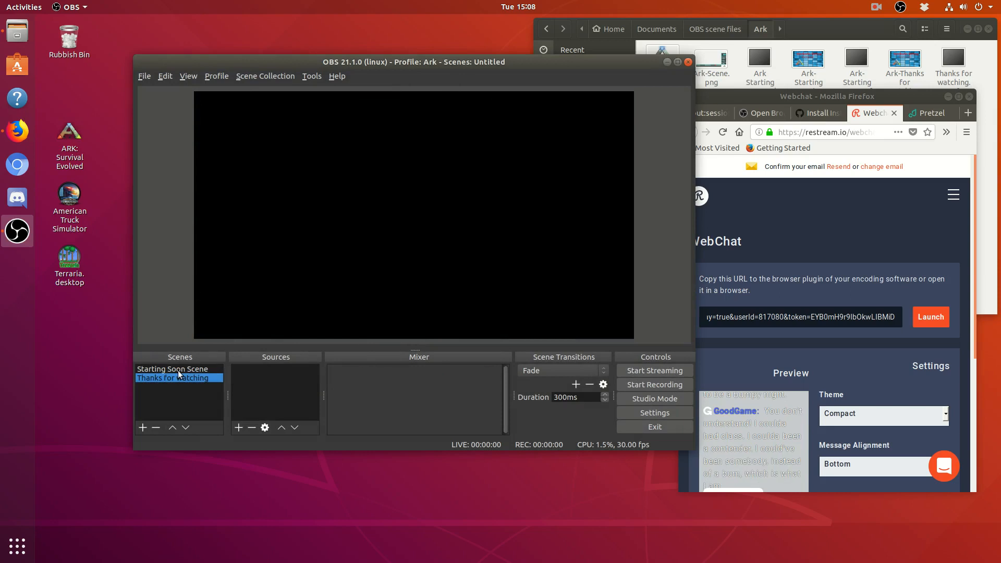
Add a new image source named "Thanks for watching image" to the Thanks for watching scene.
left_click(238, 428)
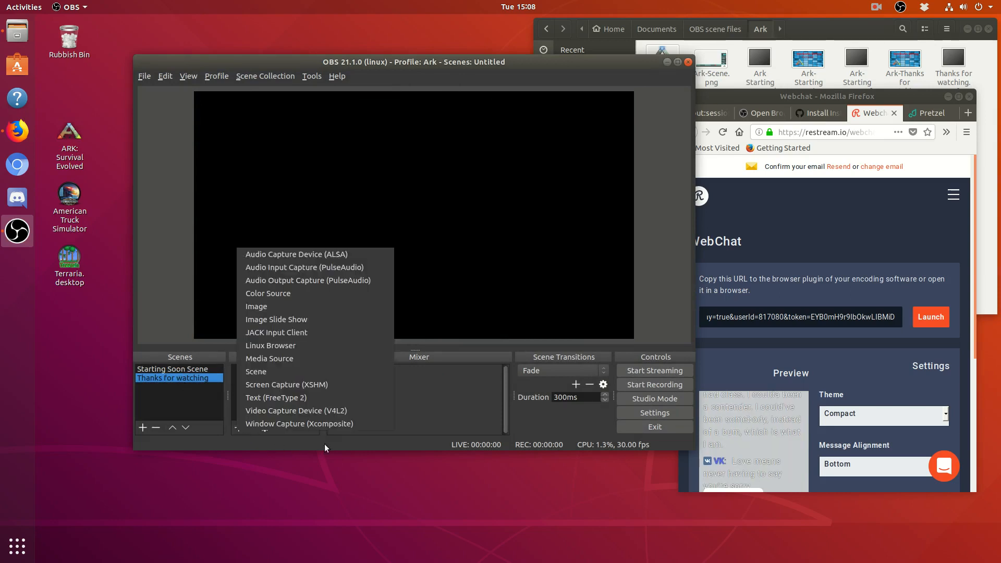
left_click(309, 307)
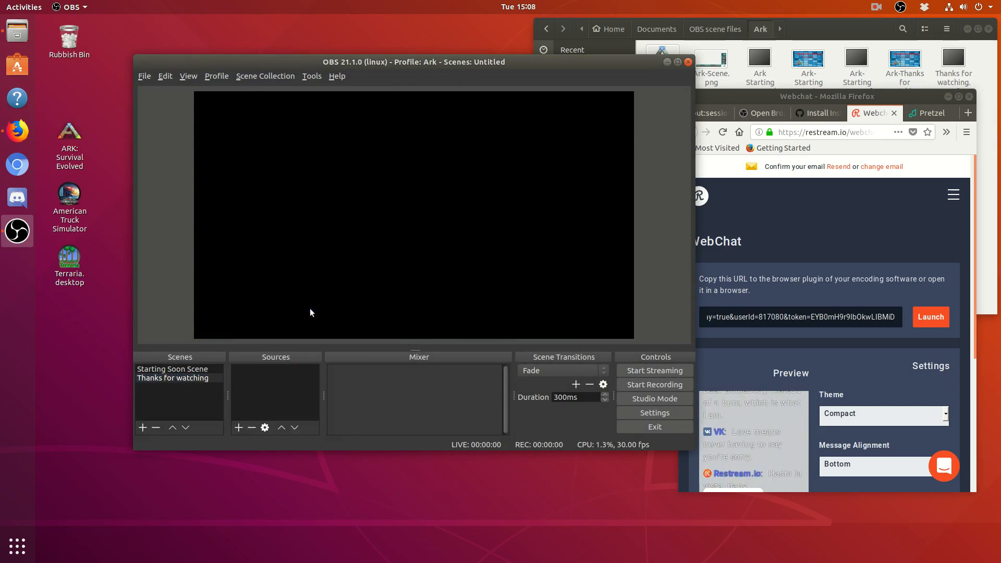
type("Thanks for watching")
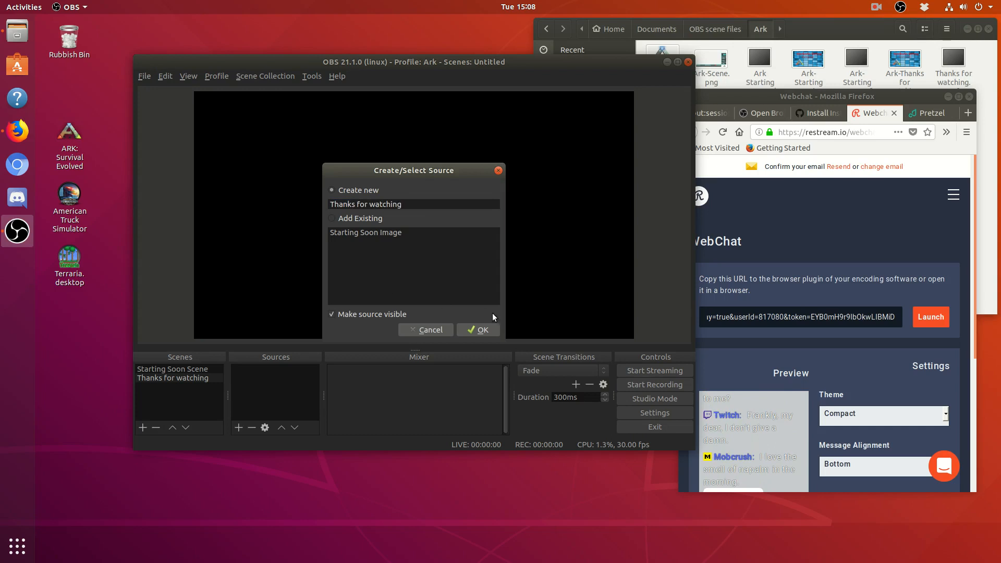
left_click(487, 331)
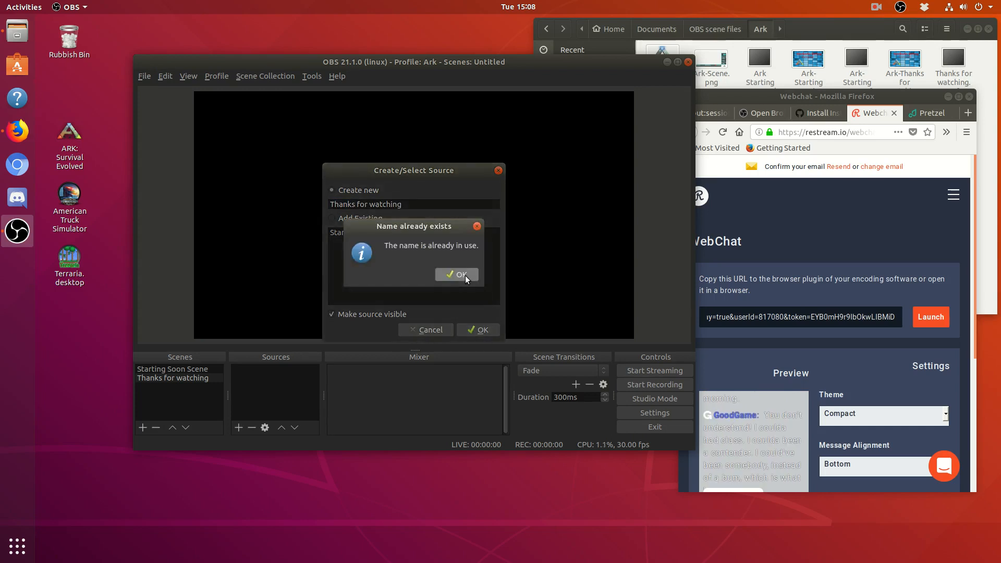
left_click(465, 276)
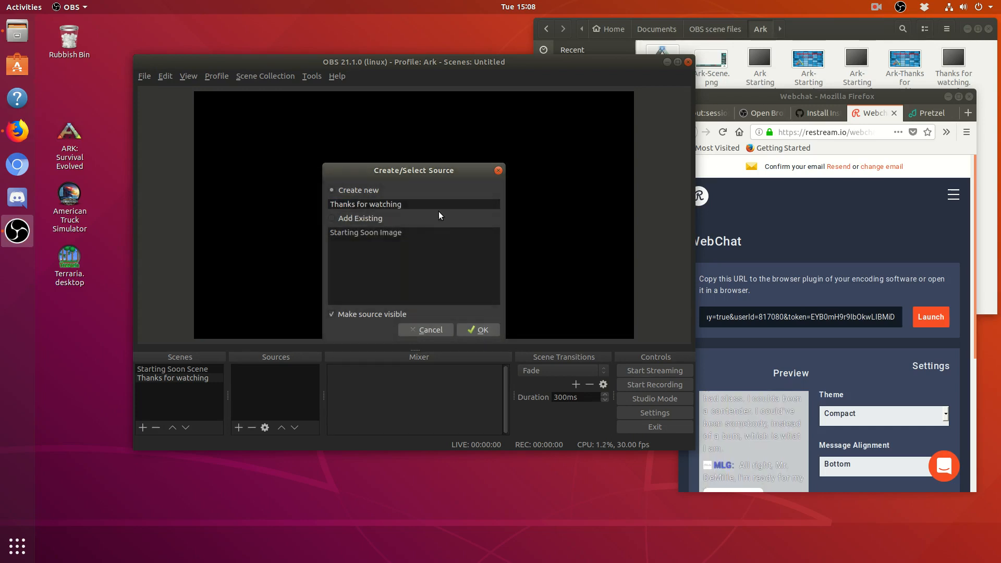
type("image")
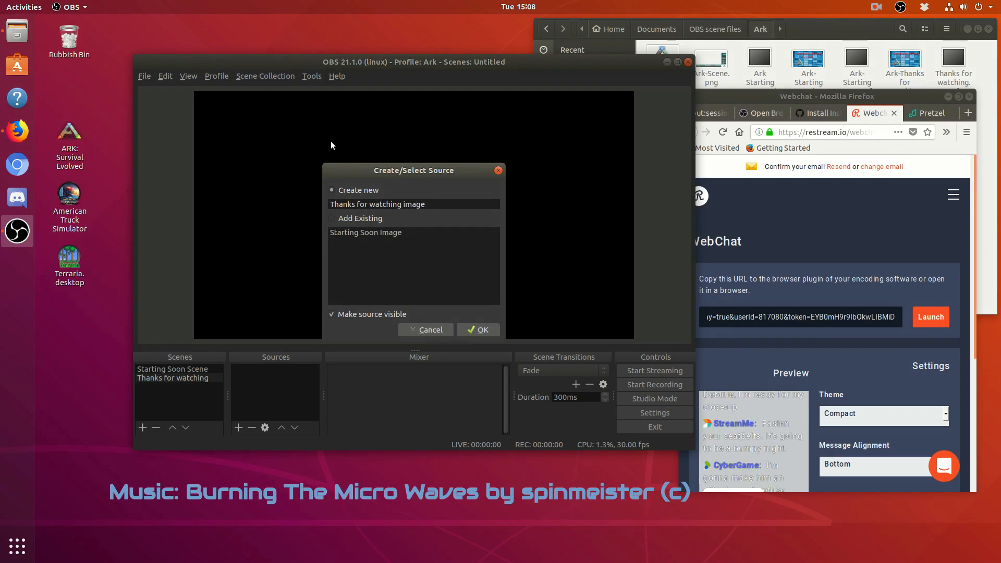
left_click(473, 331)
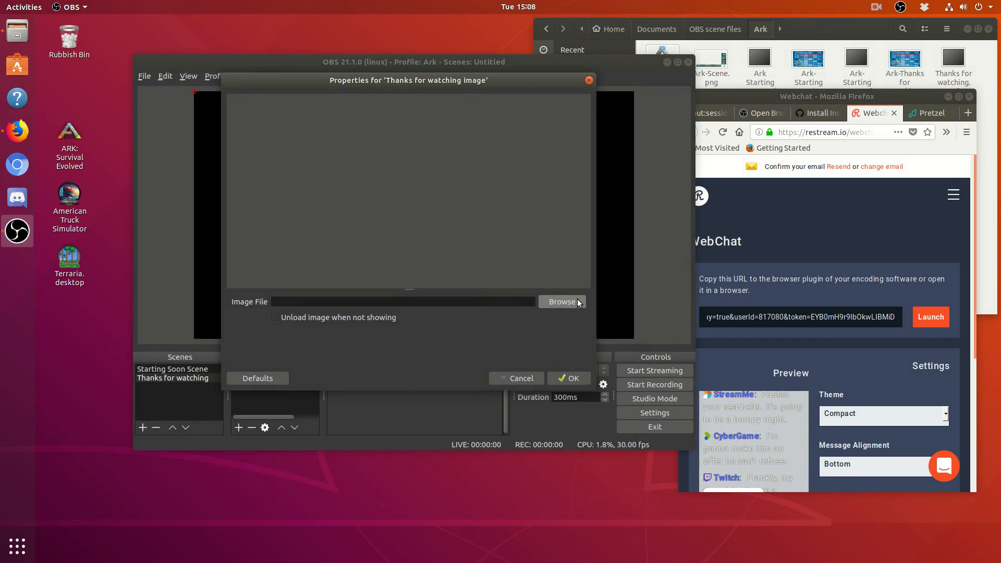
Load Ark-Thanks for watching.jpg as the source's image file, enable unloading it when not showing, and accept the properties.
left_click(559, 300)
double_click(391, 135)
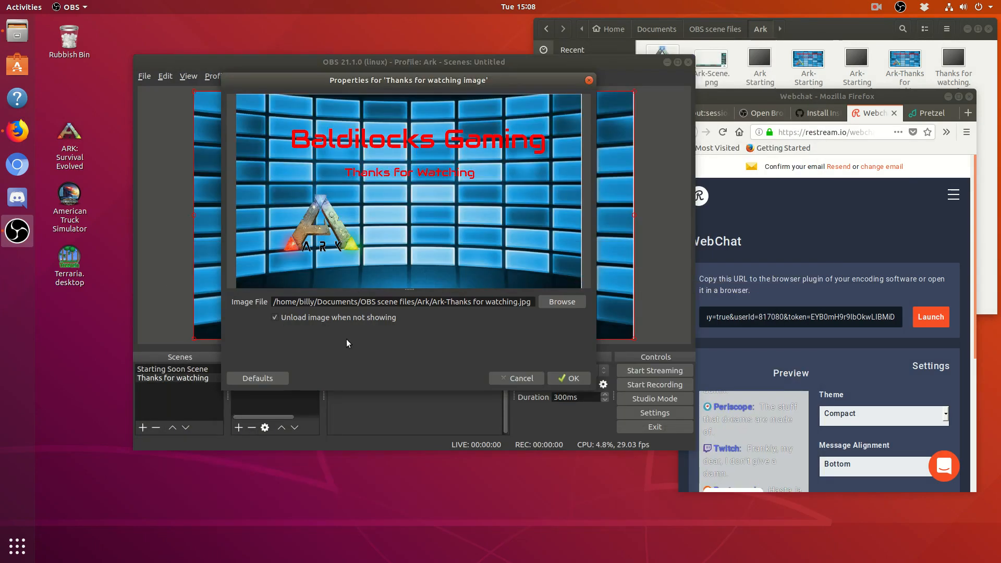
left_click(581, 379)
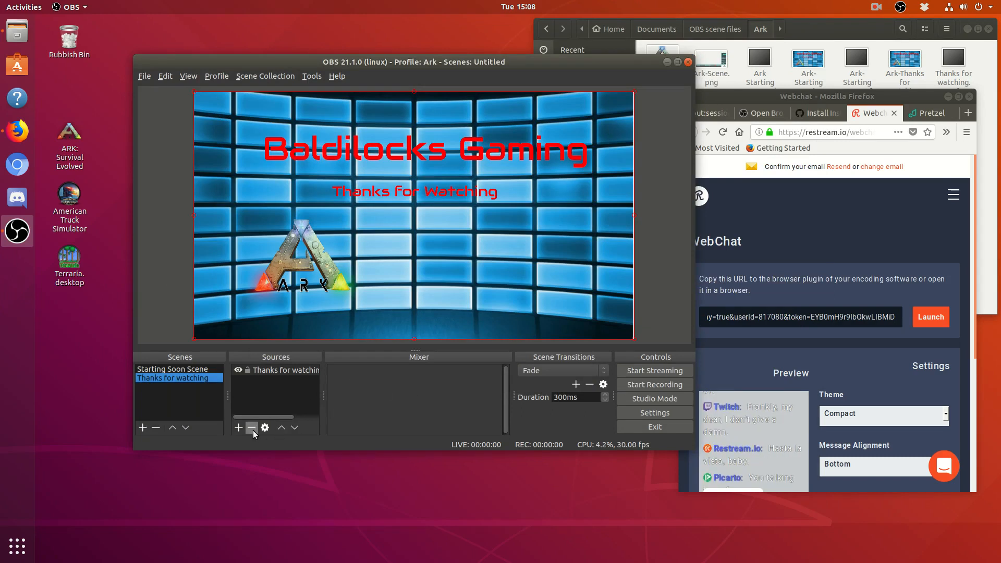
Add the existing "Game and Music" PulseAudio output capture to the Thanks for watching scene.
left_click(239, 429)
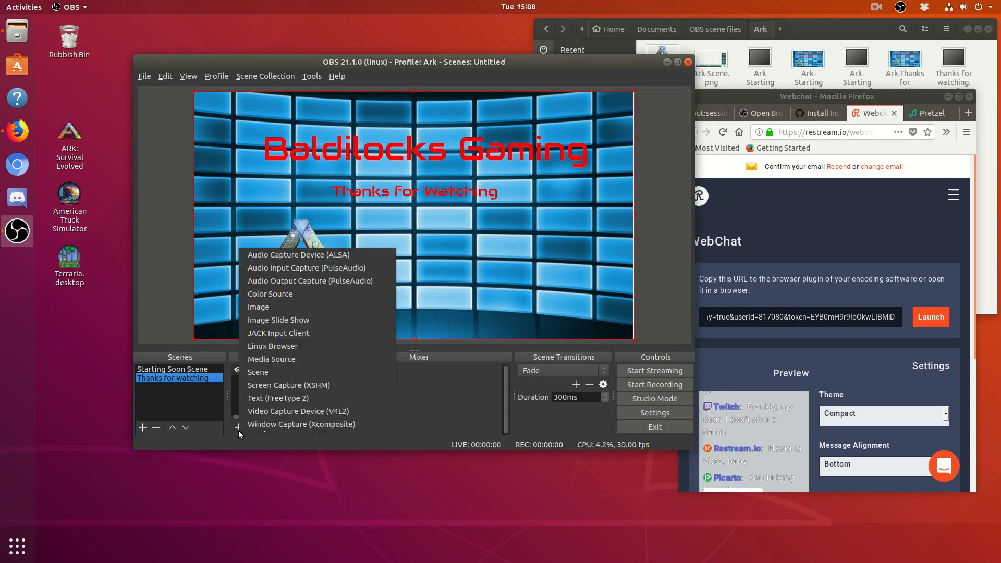
left_click(340, 281)
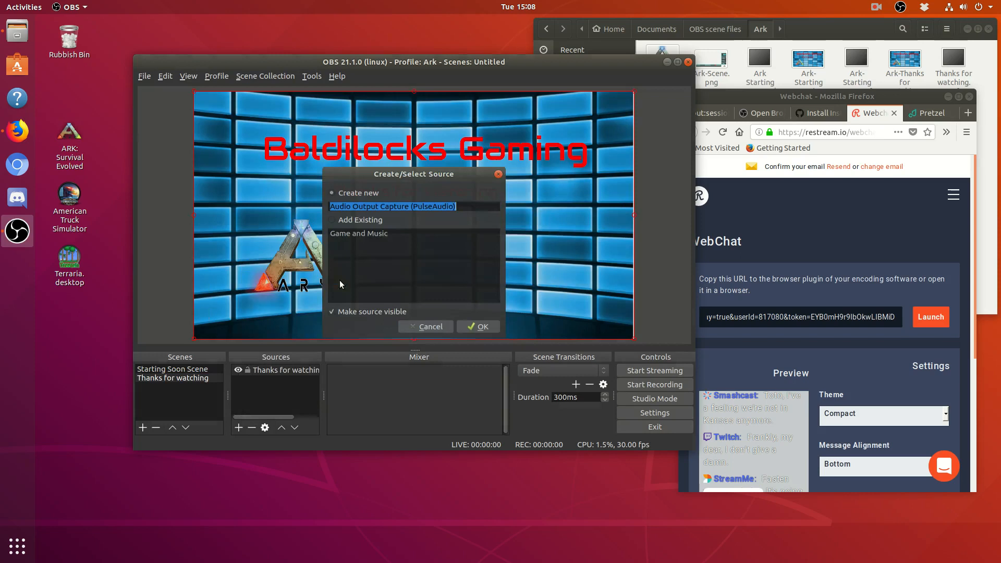
left_click(333, 219)
left_click(337, 234)
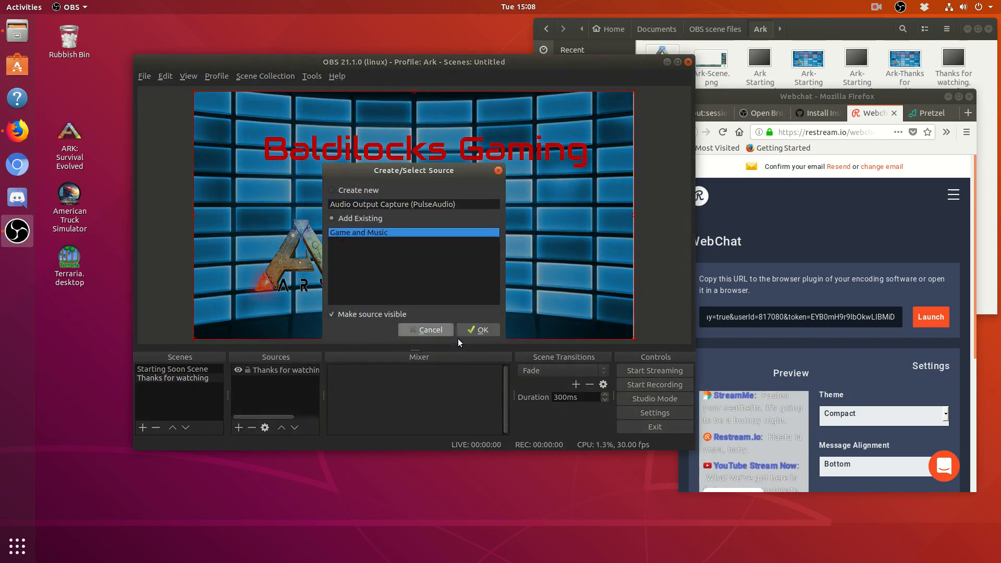
left_click(479, 330)
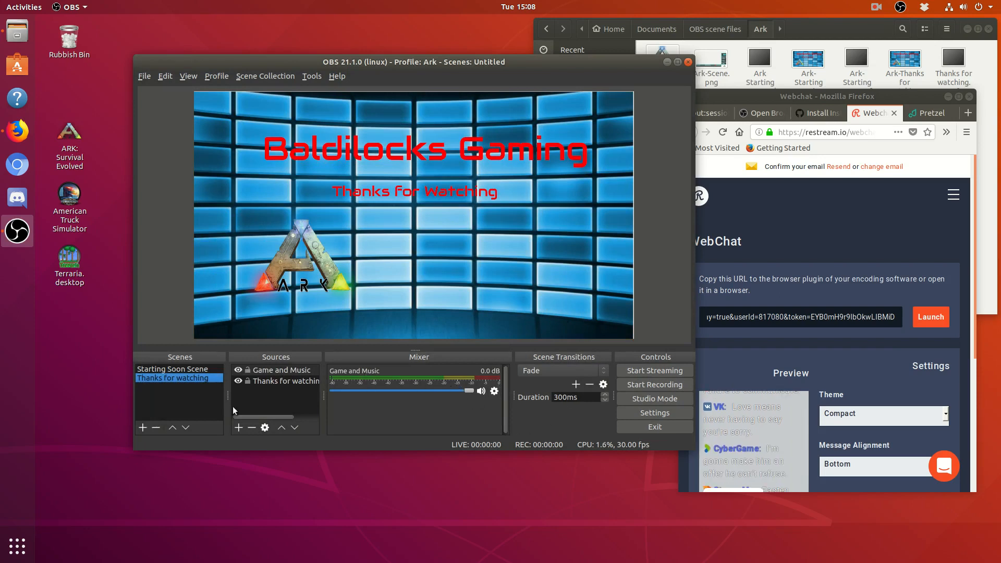
left_click(239, 428)
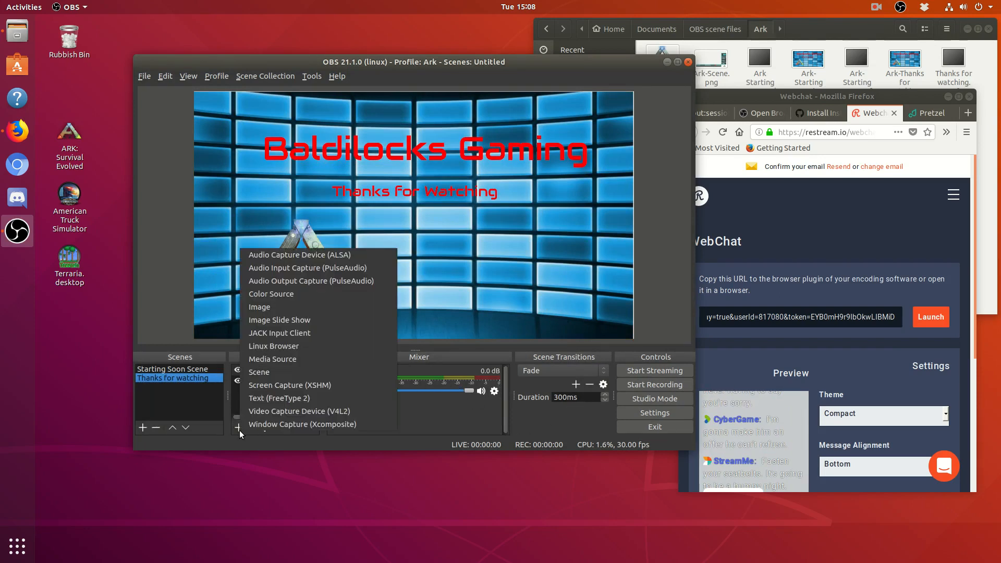
left_click(328, 358)
left_click(442, 332)
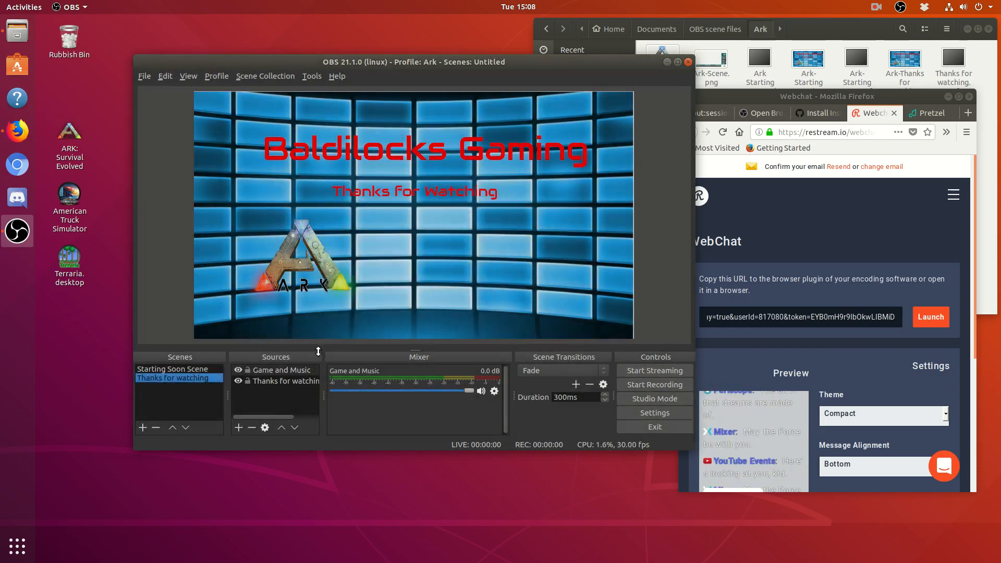
Add the existing Restream Chat browser source and place its overlay below the "Thanks for Watching" text, beside the Ark logo.
left_click(239, 427)
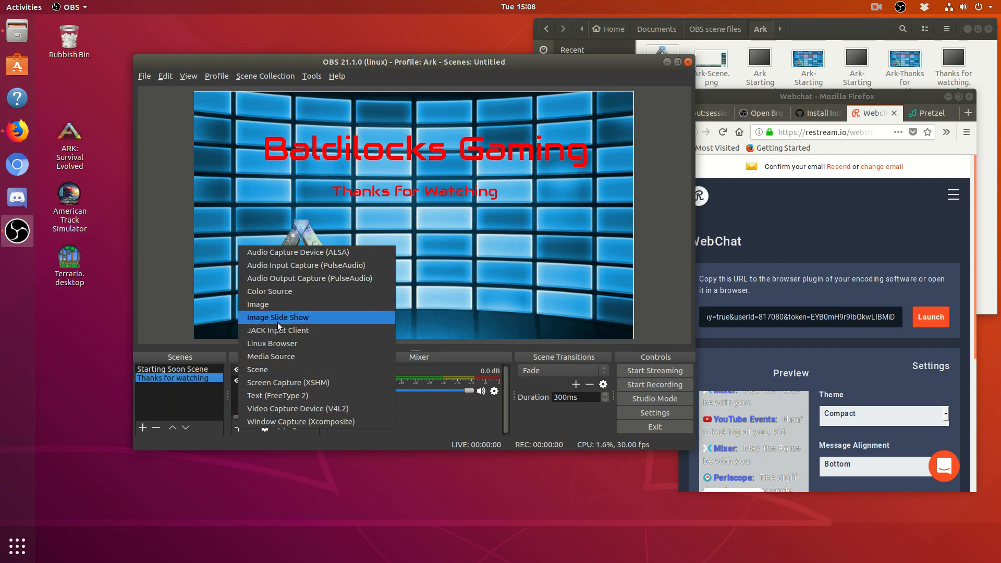
left_click(279, 343)
left_click(346, 218)
left_click(345, 233)
left_click(474, 326)
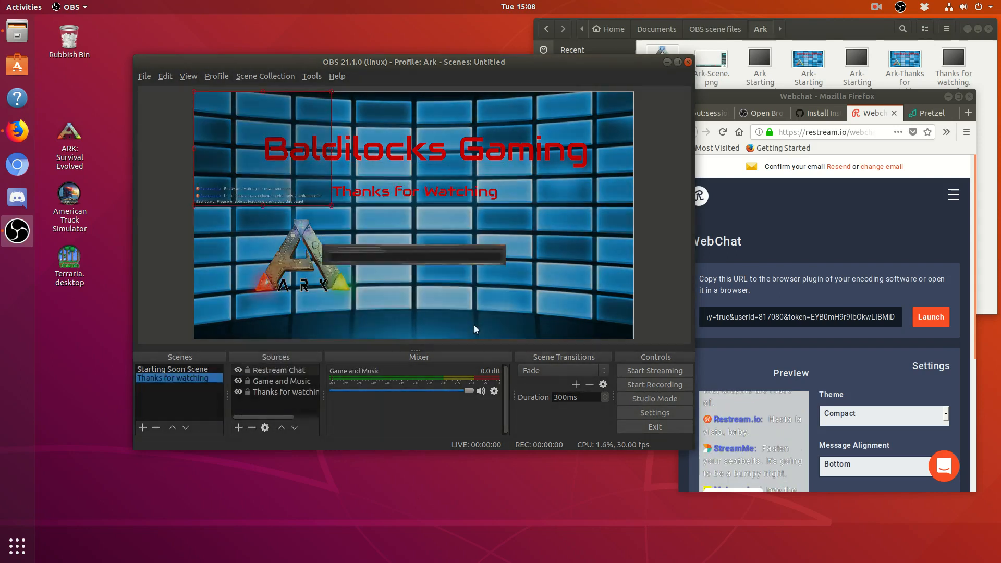
left_click_drag(269, 118, 455, 239)
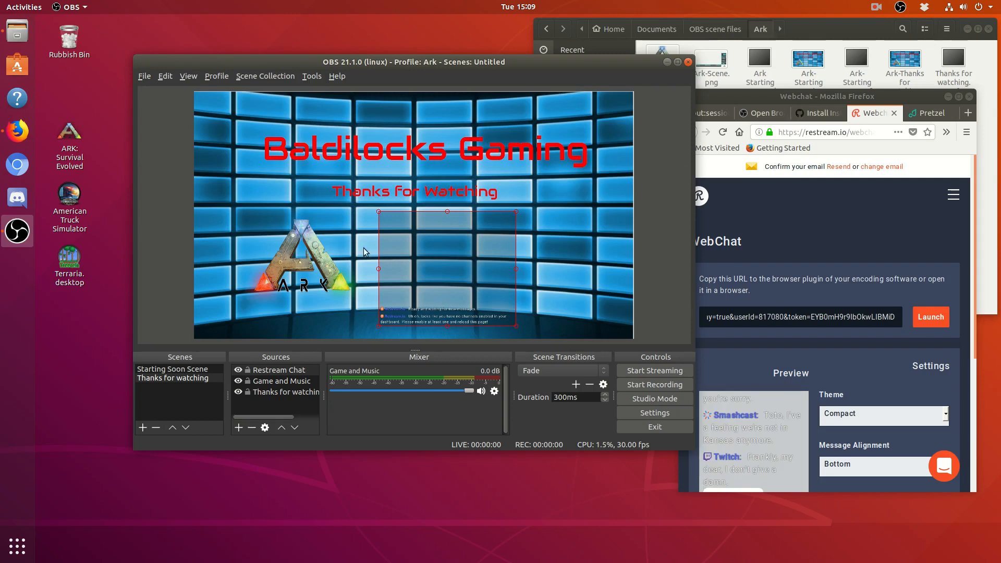
Nudge the background image slightly to the right in the preview and leave everything deselected.
left_click(311, 306)
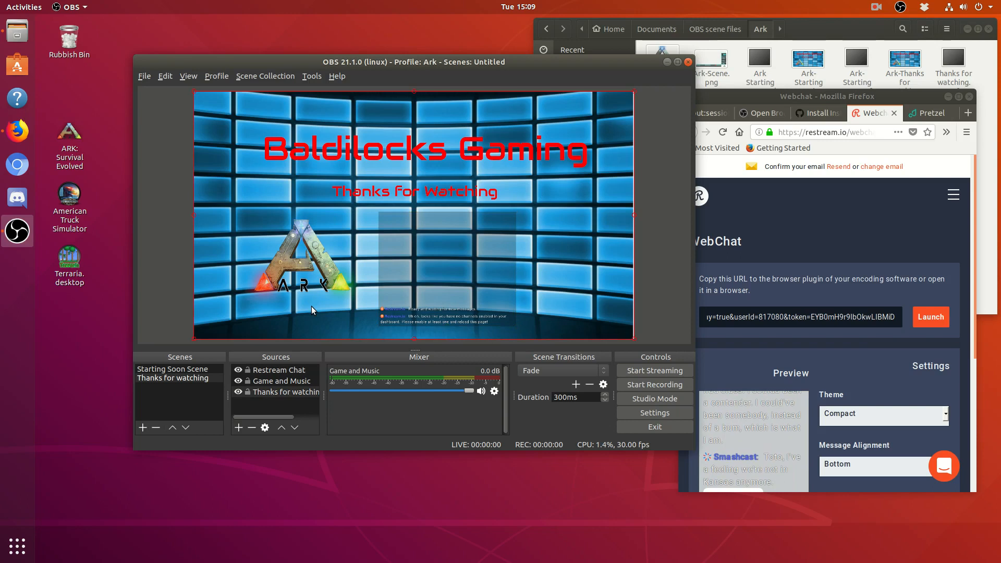
key("Right")
key("Right")
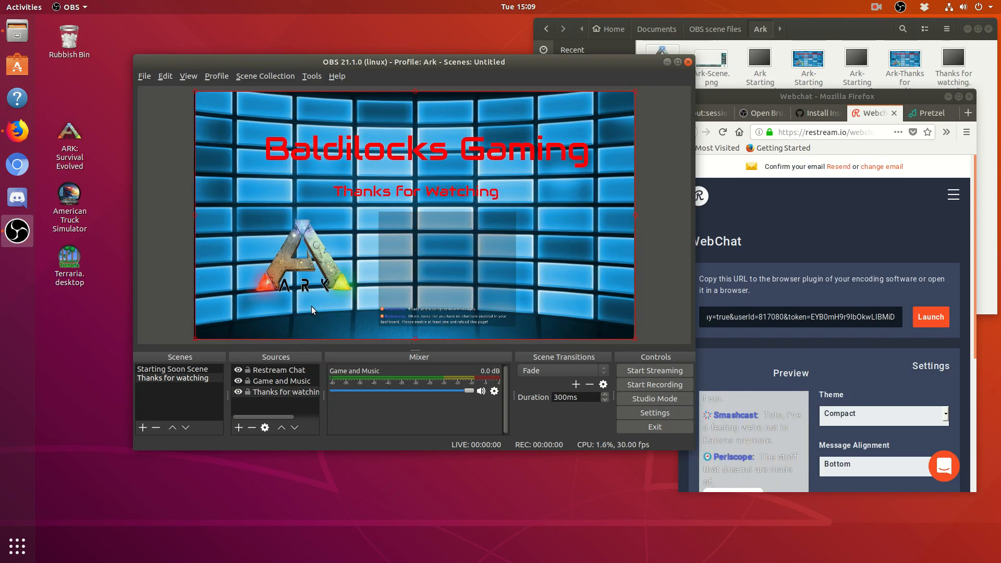
left_click(661, 159)
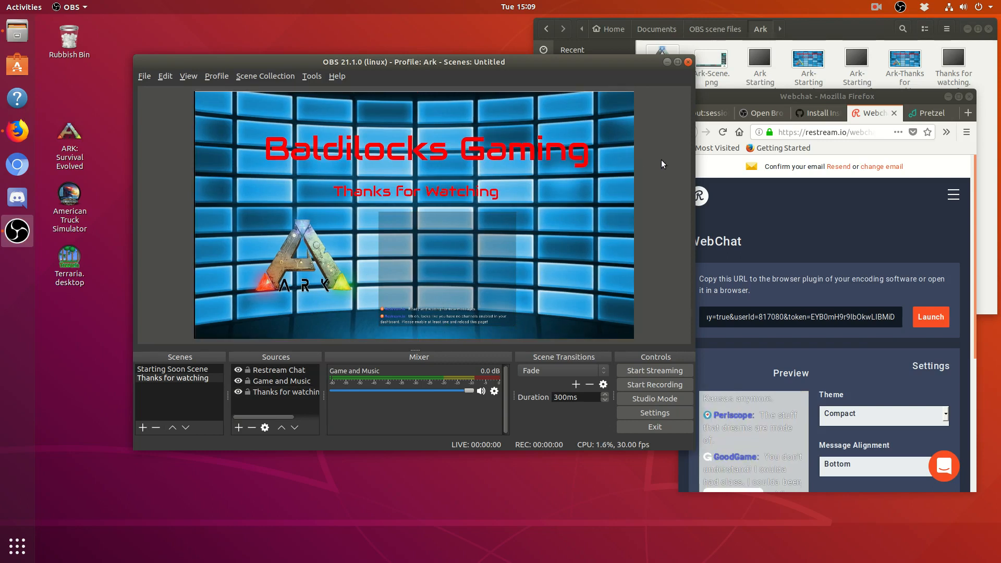
left_click(609, 147)
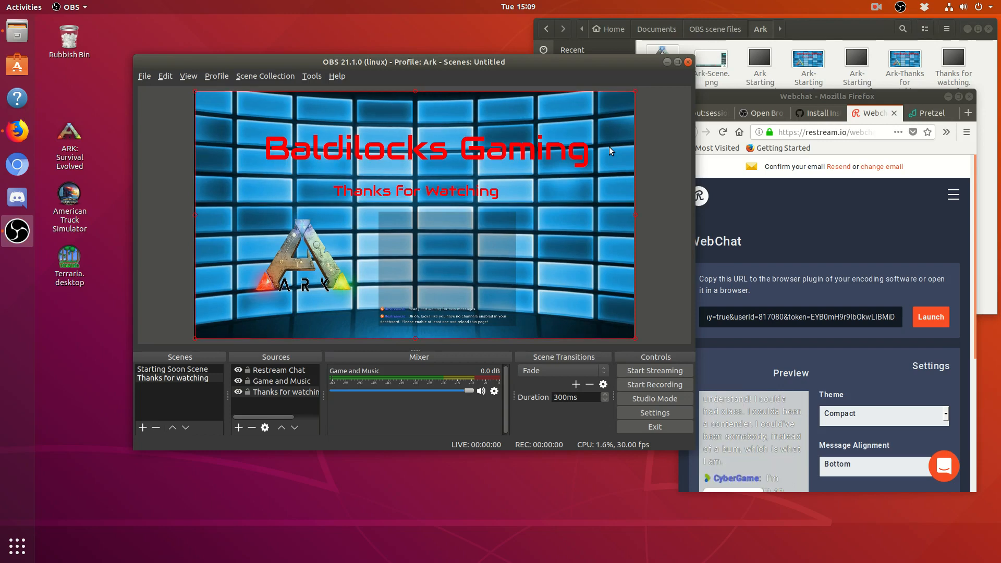
left_click(667, 134)
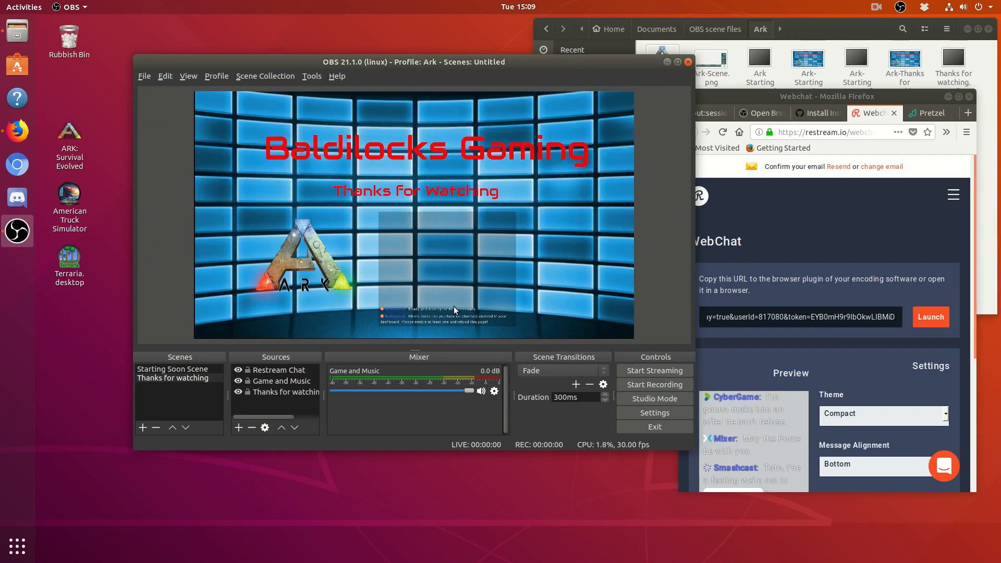
Add a third scene named "Live Scene".
left_click(144, 430)
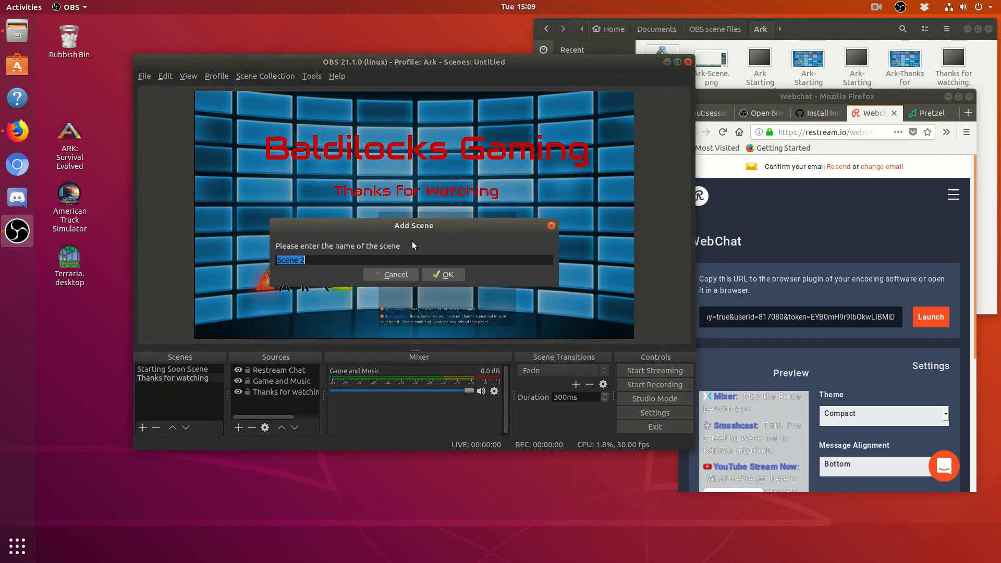
type("Live Scene")
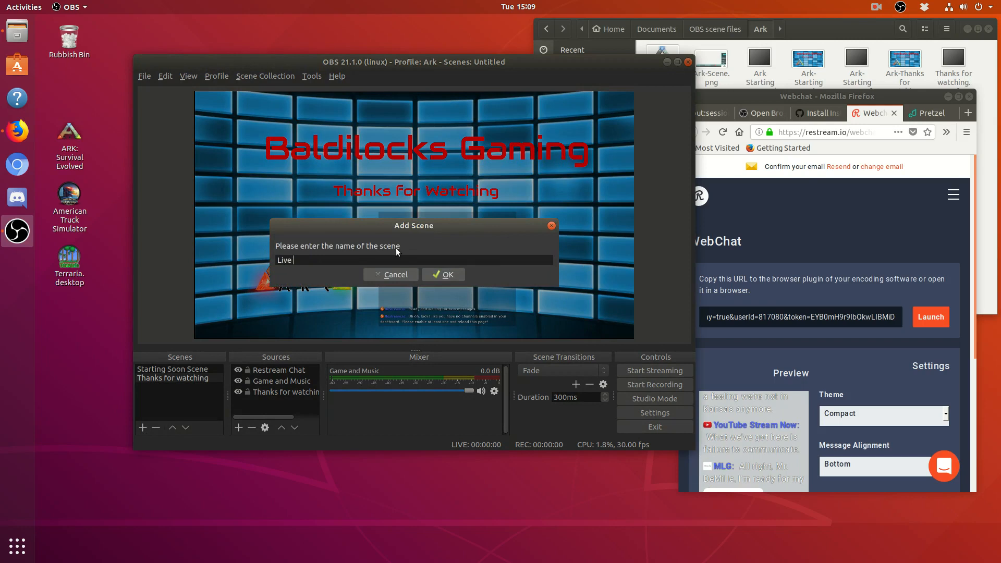
left_click(442, 274)
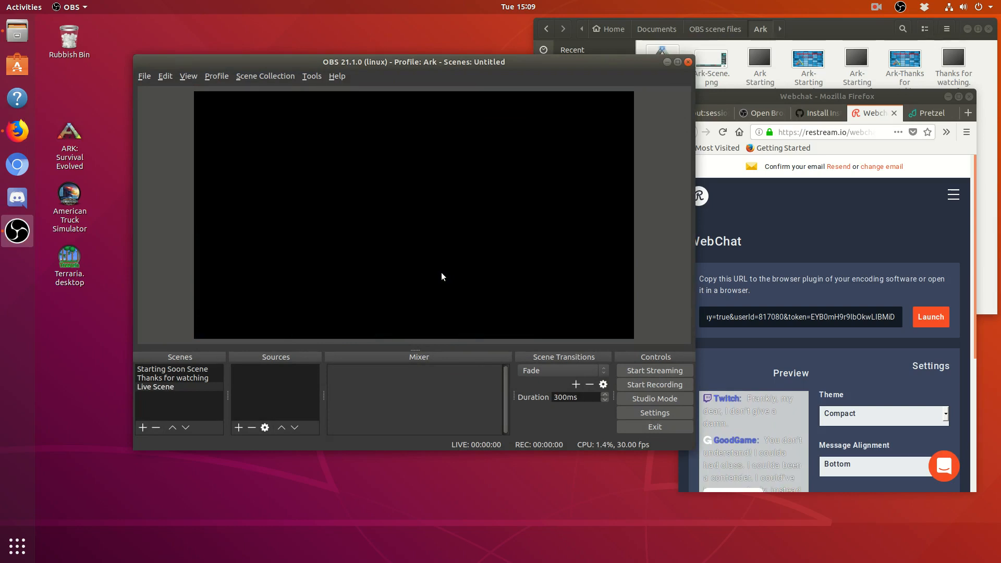
left_click(238, 428)
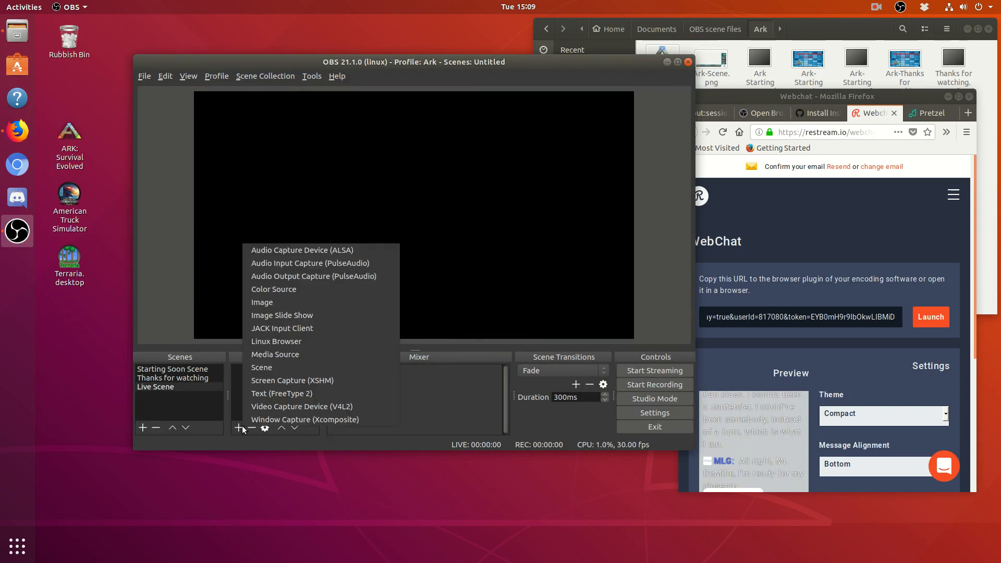
left_click(354, 249)
left_click(442, 327)
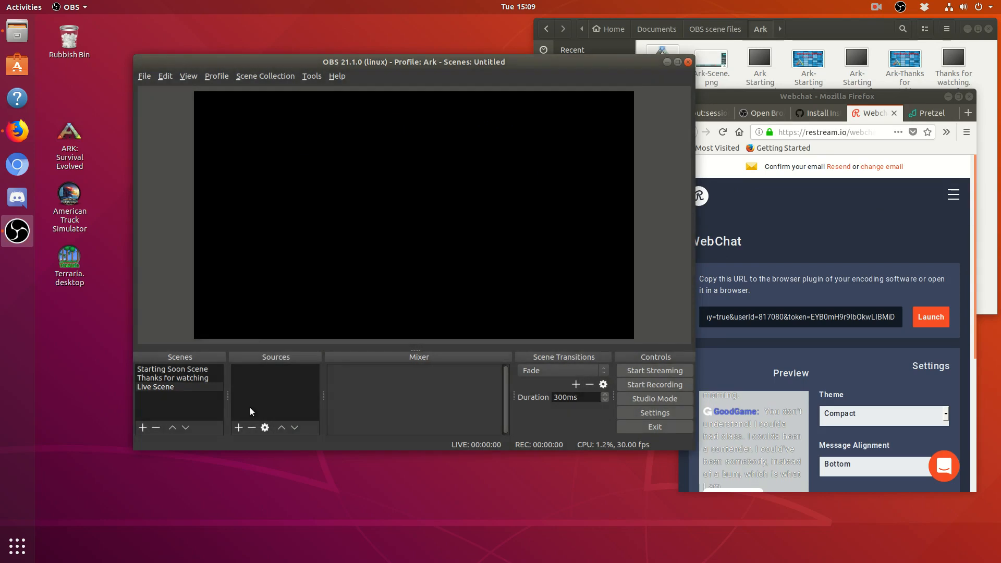
Add a PulseAudio audio input capture named "Microphone input" to the Live Scene, using the Built-in Audio Analogue Stereo device.
left_click(238, 428)
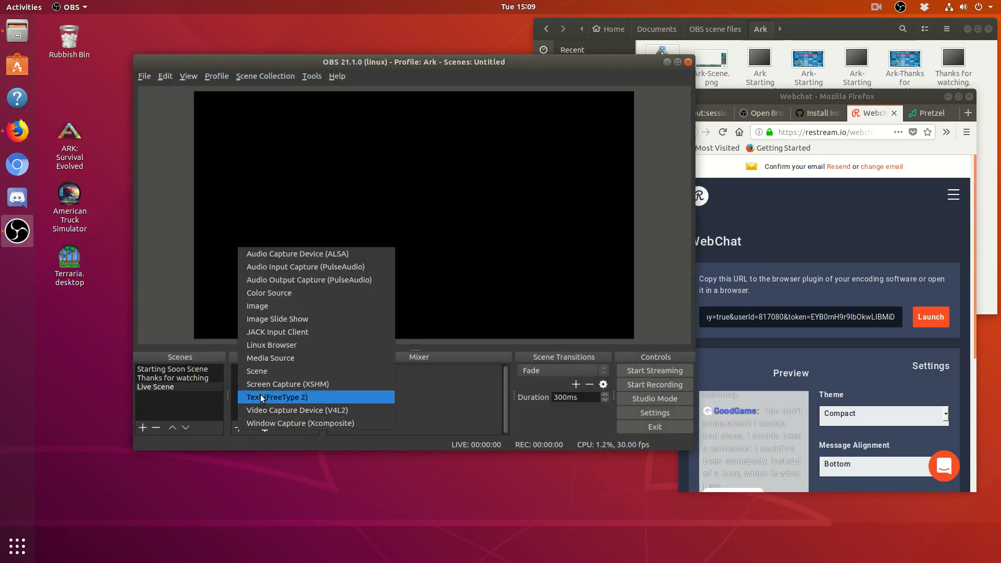
left_click(278, 267)
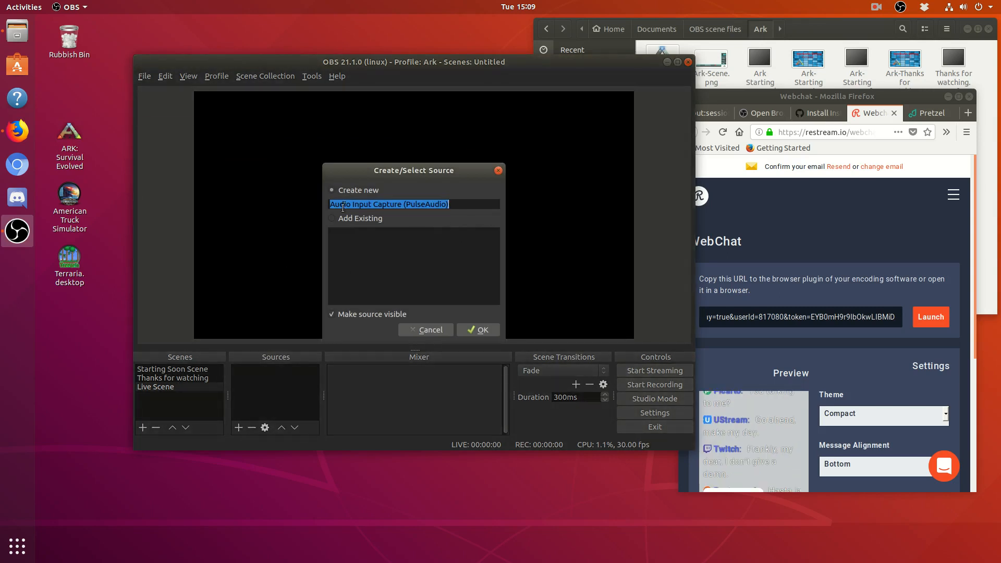
type("Micr")
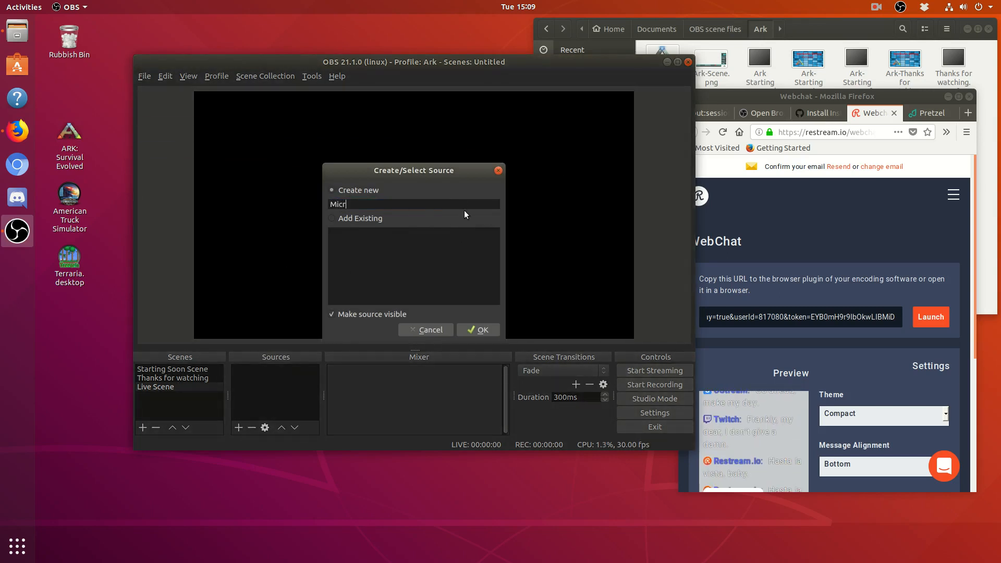
type("ophone")
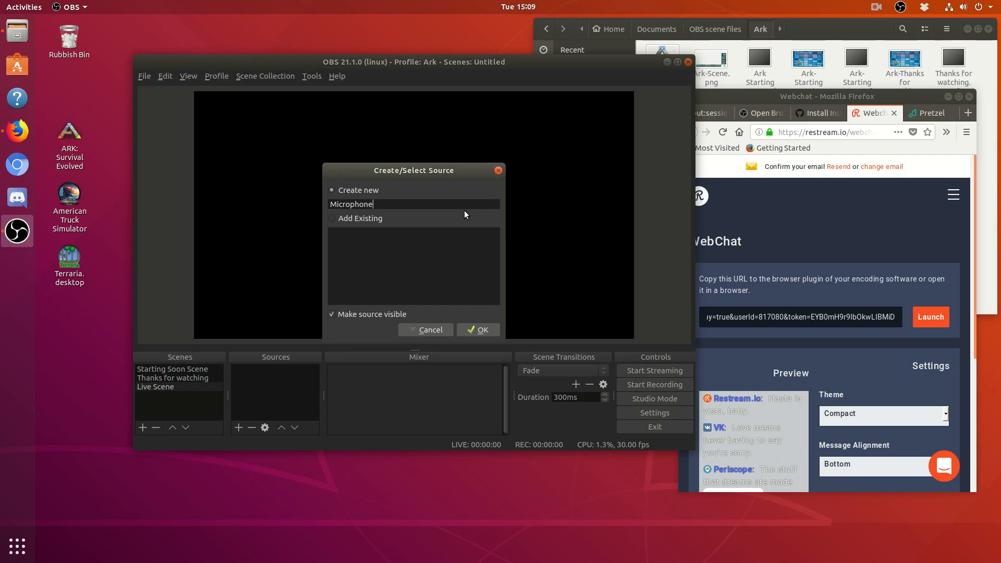
type("nput")
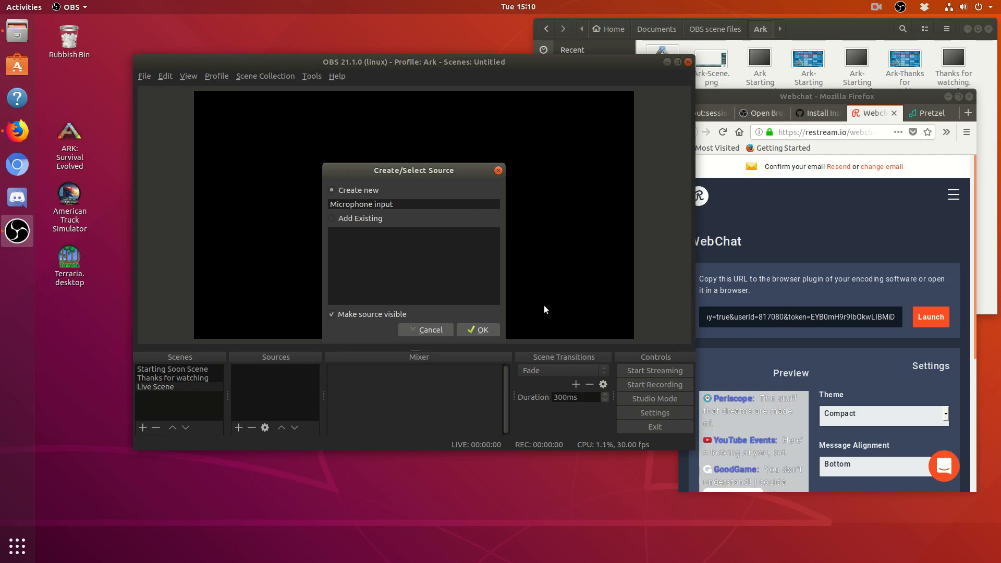
left_click(491, 330)
left_click(389, 302)
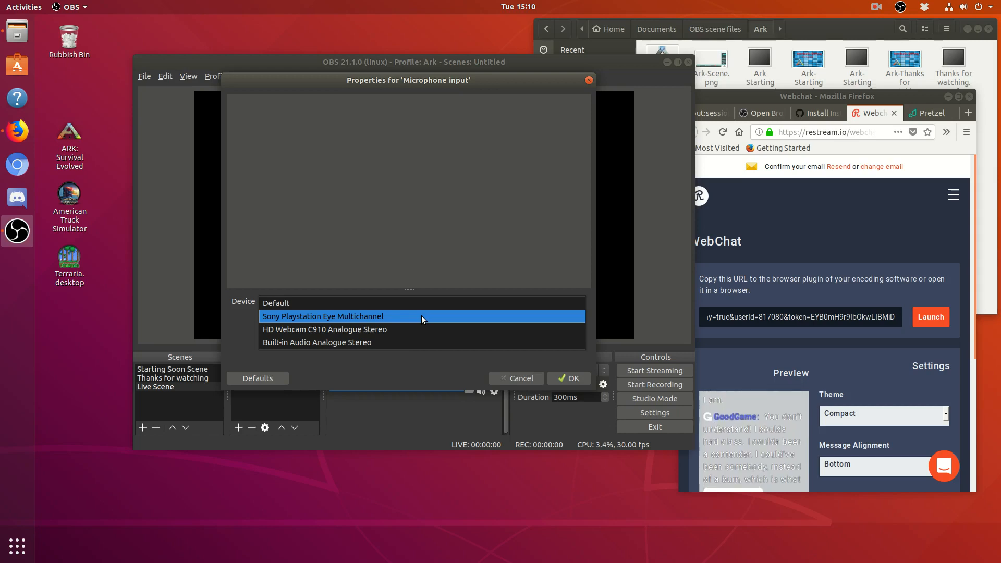
left_click(408, 342)
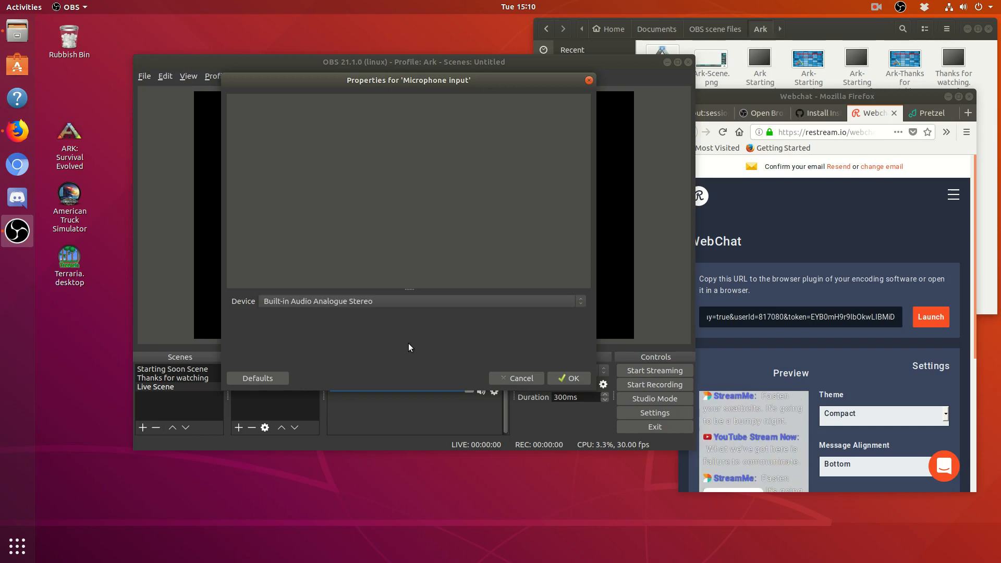
left_click(570, 378)
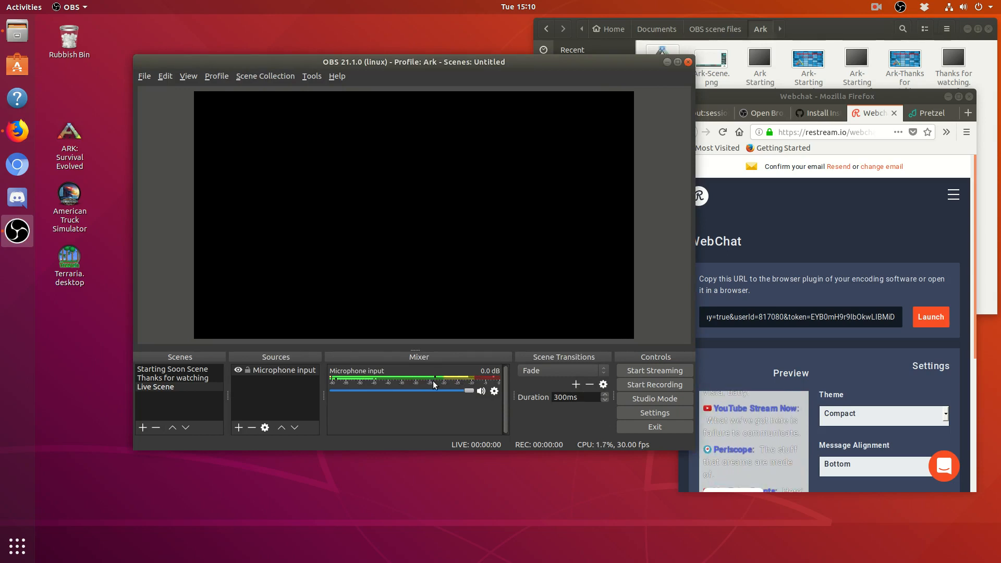
mouse_move(468, 390)
left_mouse_down()
mouse_move(352, 401)
mouse_move(472, 404)
left_mouse_up()
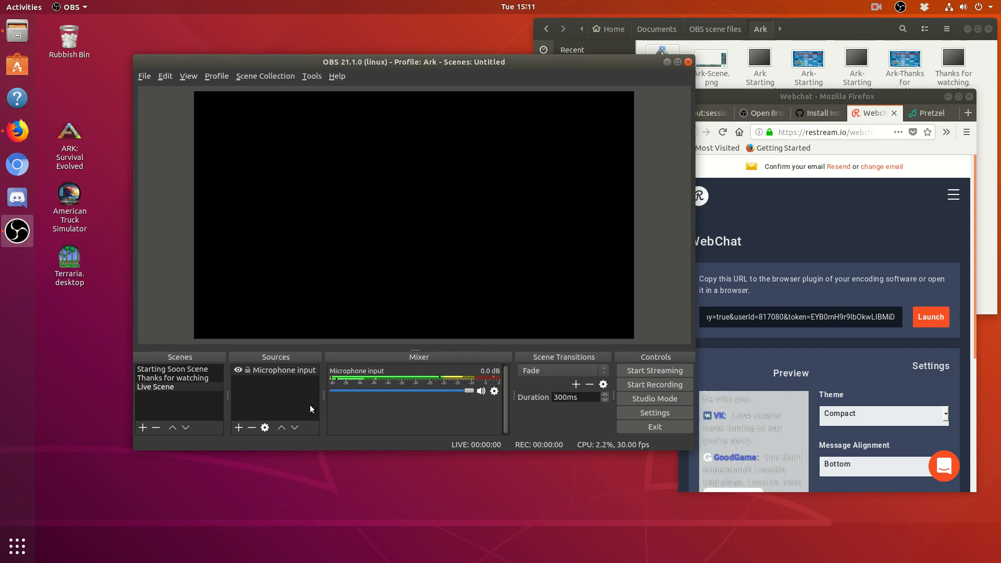
Add the existing "Game and Music" PulseAudio output capture to the Live Scene.
left_click(239, 427)
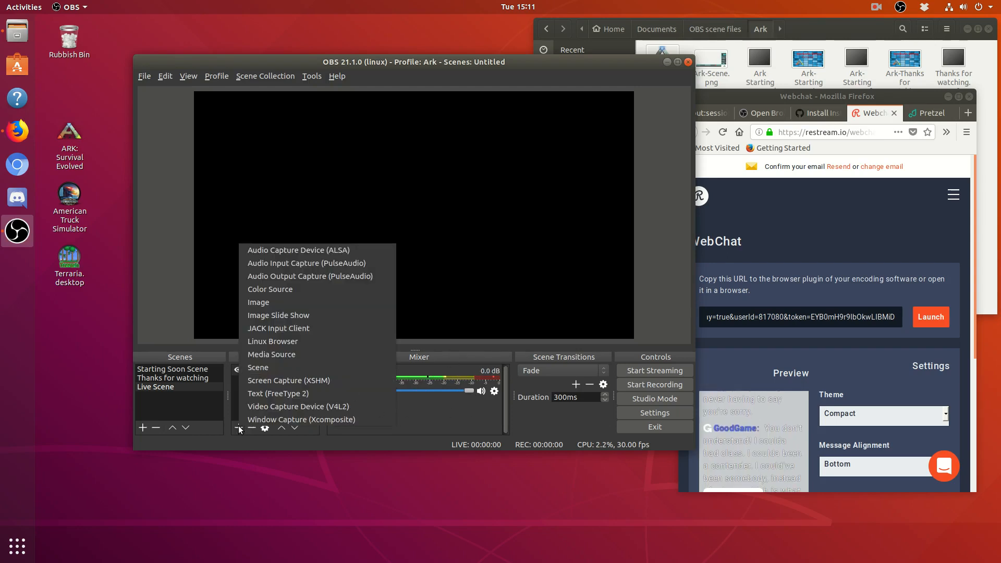
left_click(304, 276)
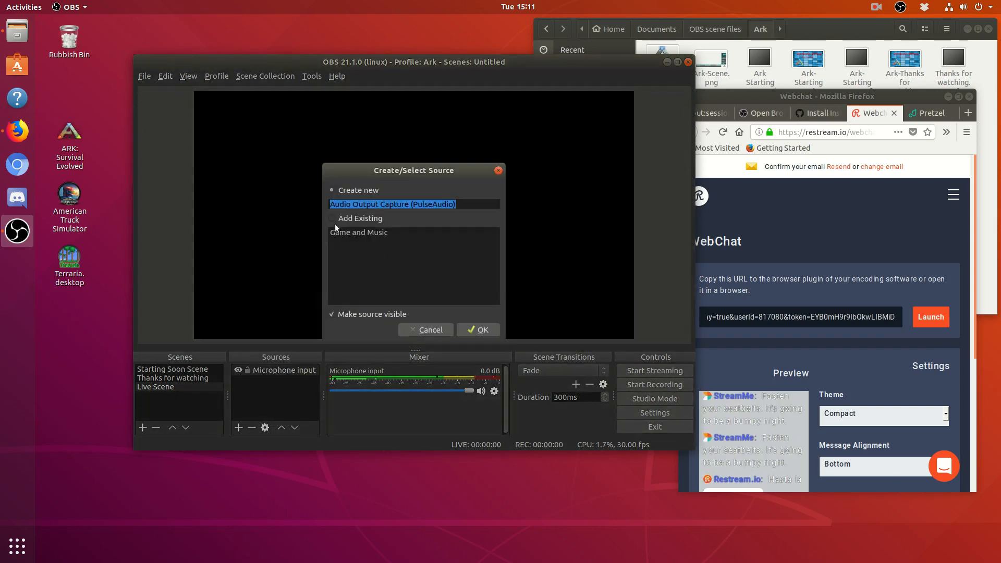
left_click(331, 220)
left_click(338, 233)
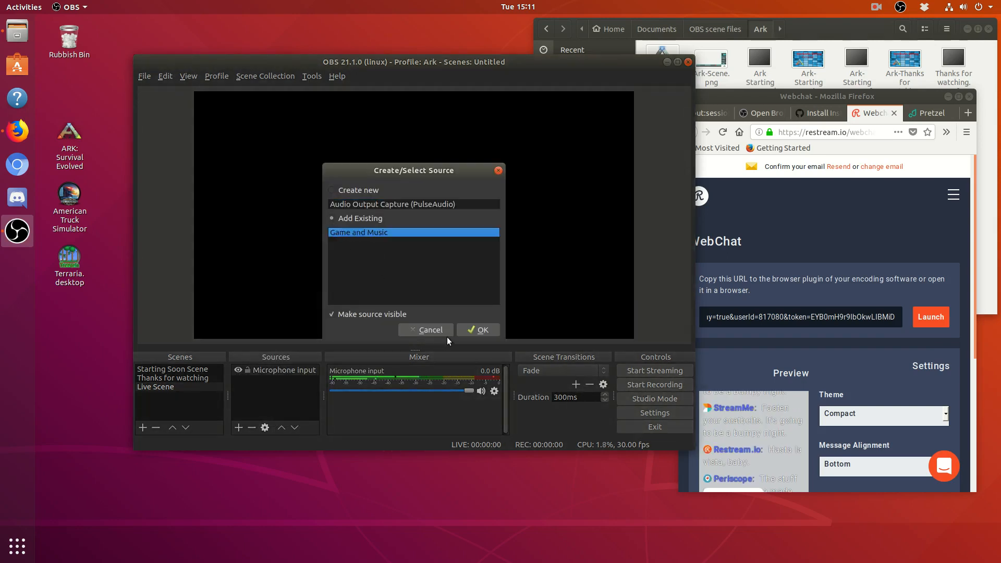
left_click(478, 330)
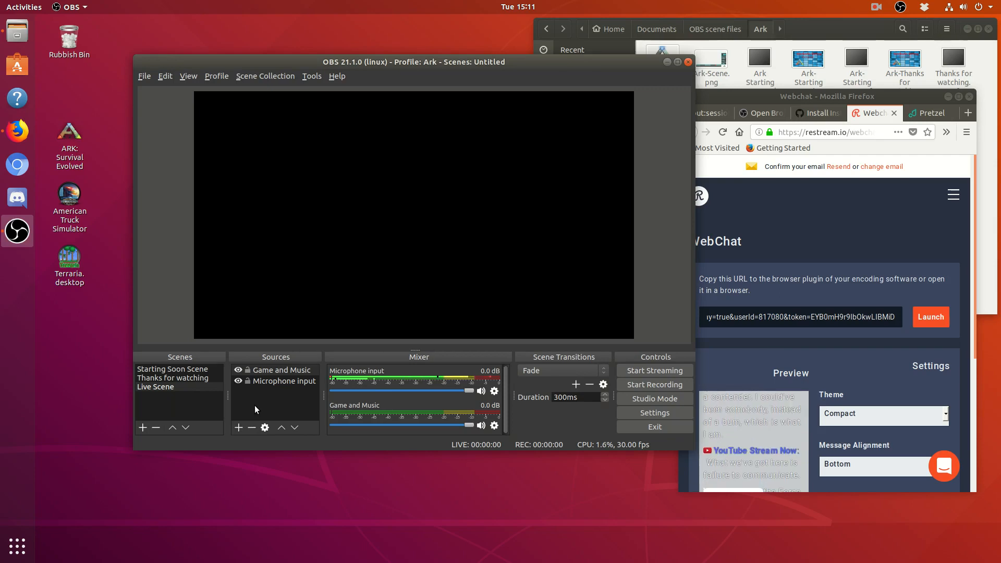
Start Steam from the full list of installed applications.
left_click(10, 548)
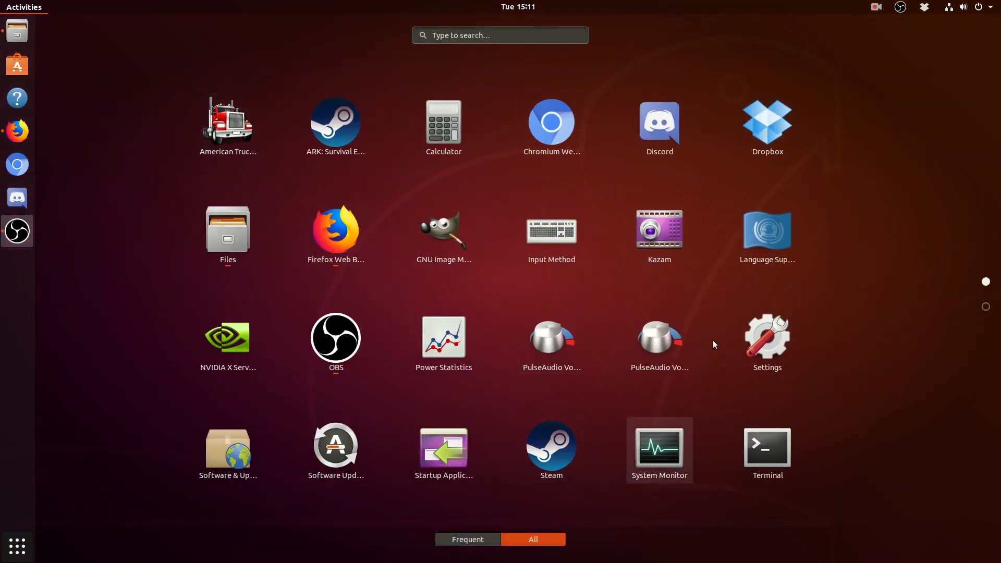
scroll(740, 314, "down", 1)
scroll(618, 311, "up", 1)
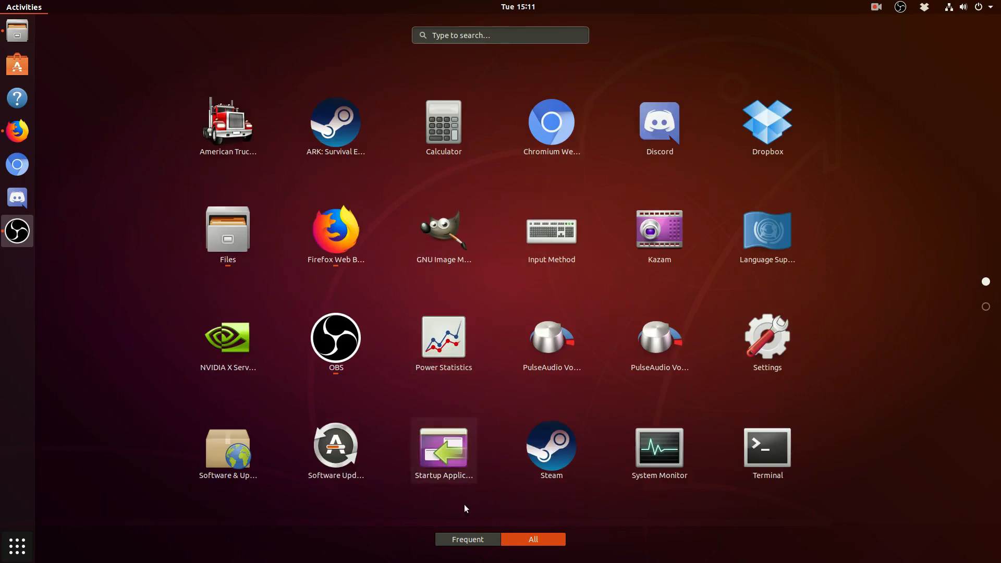
left_click(460, 538)
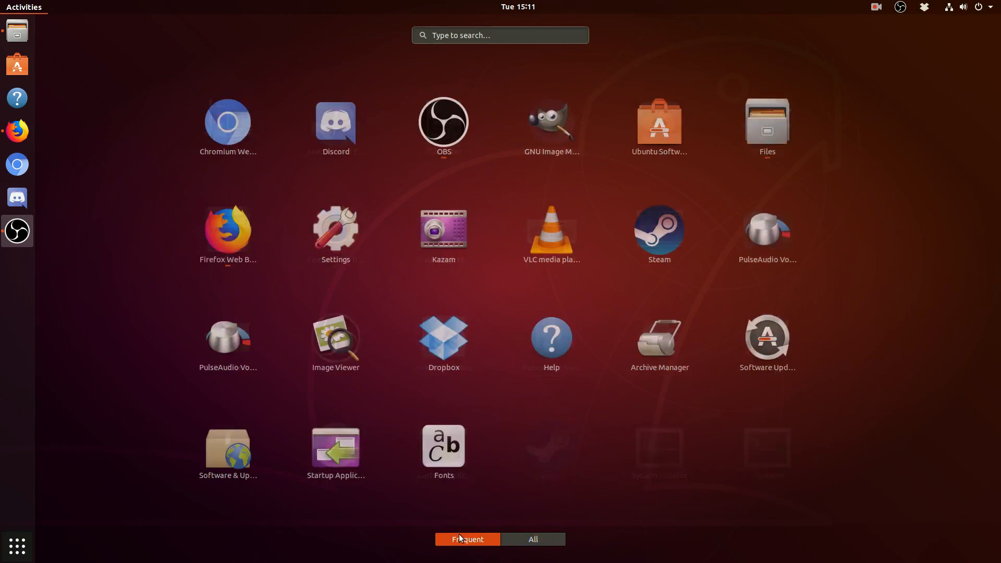
left_click(526, 538)
left_click(554, 443)
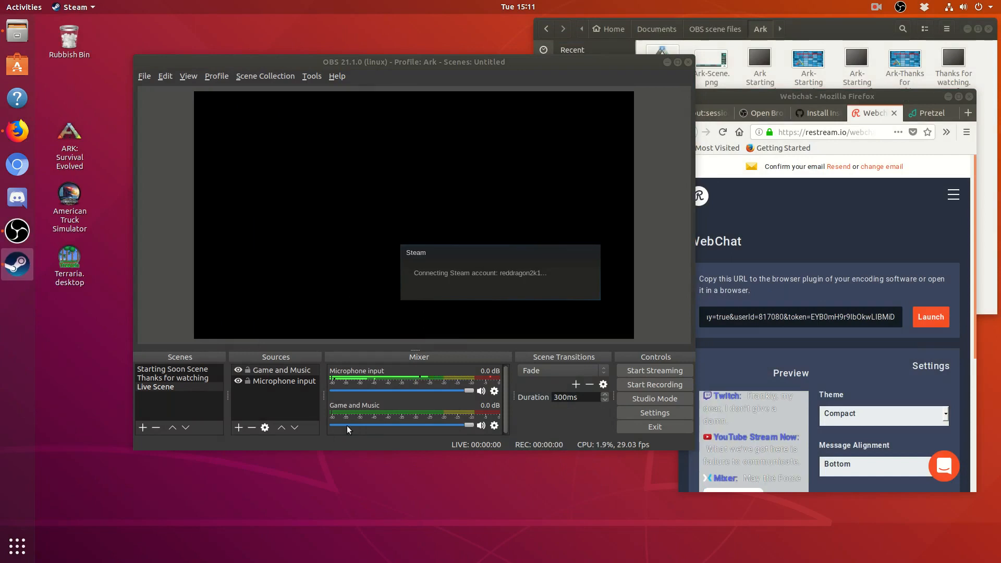
Launch ARK: Survival Evolved from its desktop shortcut and start playing the game.
left_click(74, 125)
double_click(74, 131)
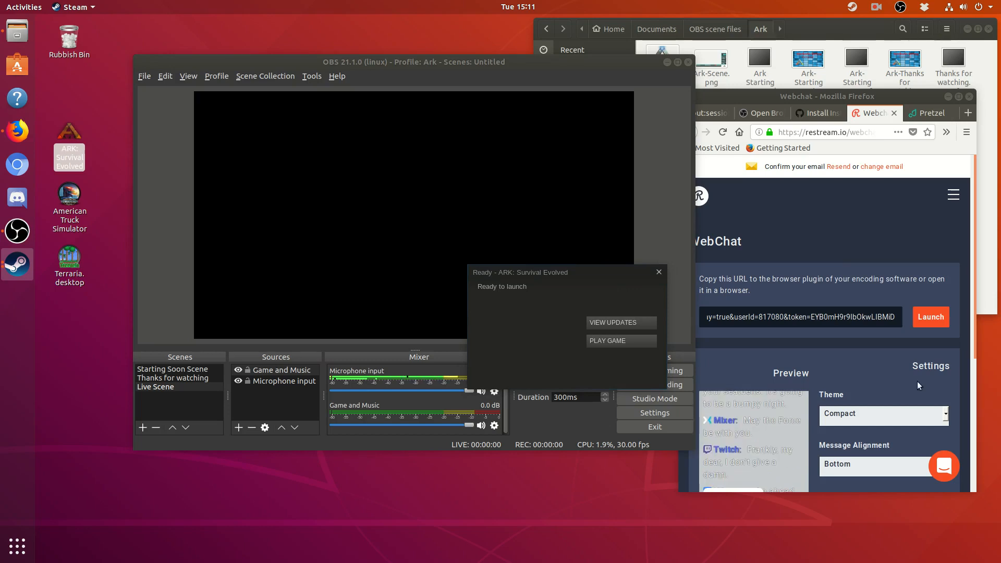
left_click(603, 341)
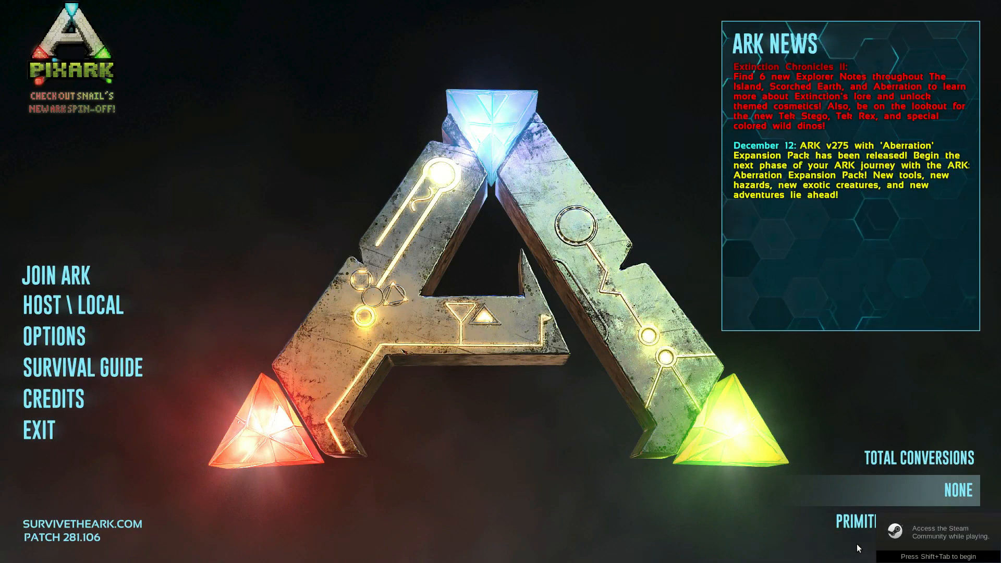
Switch back to OBS and add a new Xcomposite window capture named "Ark Game footage" to the Live Scene.
key("alt+Tab")
key("alt+Tab")
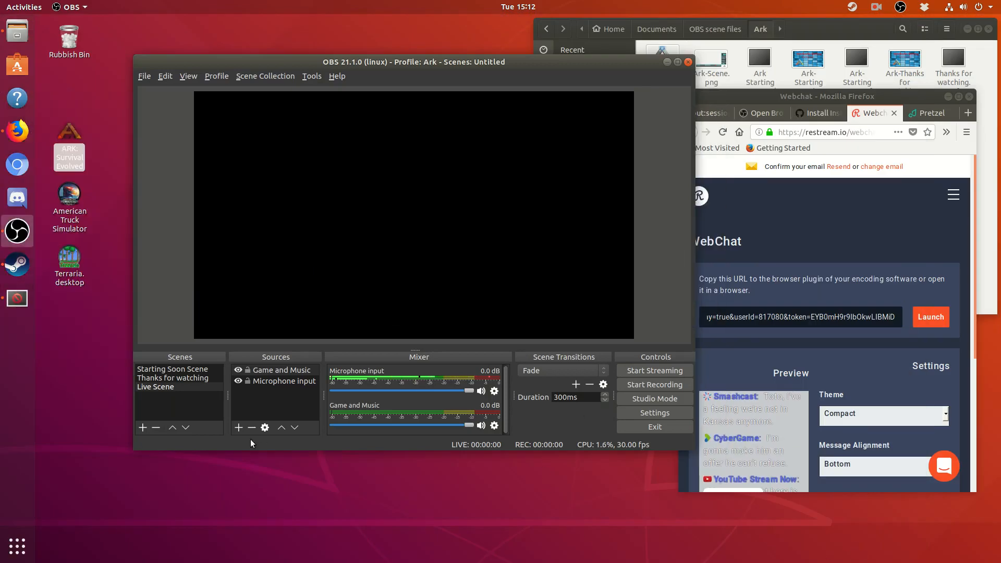
left_click(237, 428)
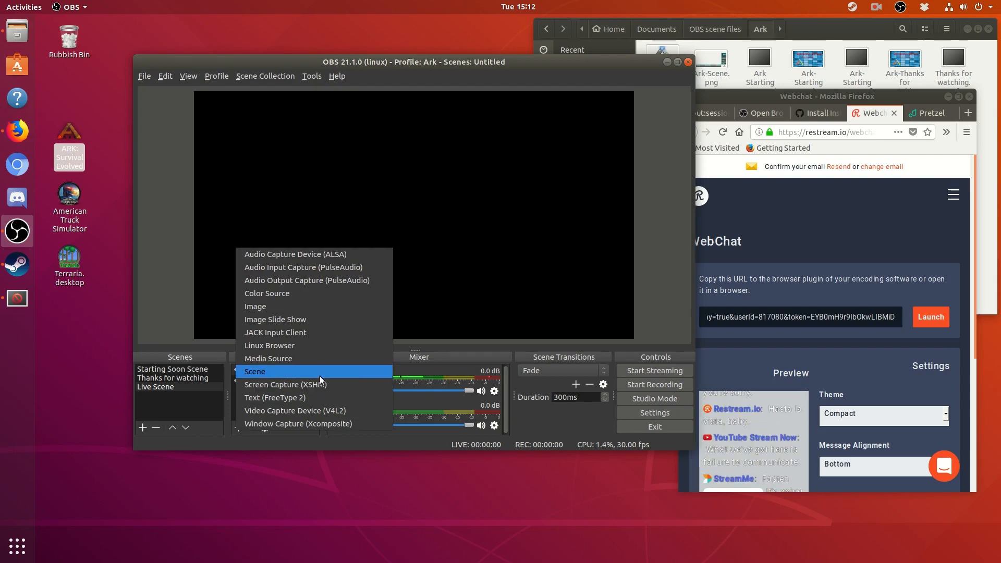
left_click(361, 418)
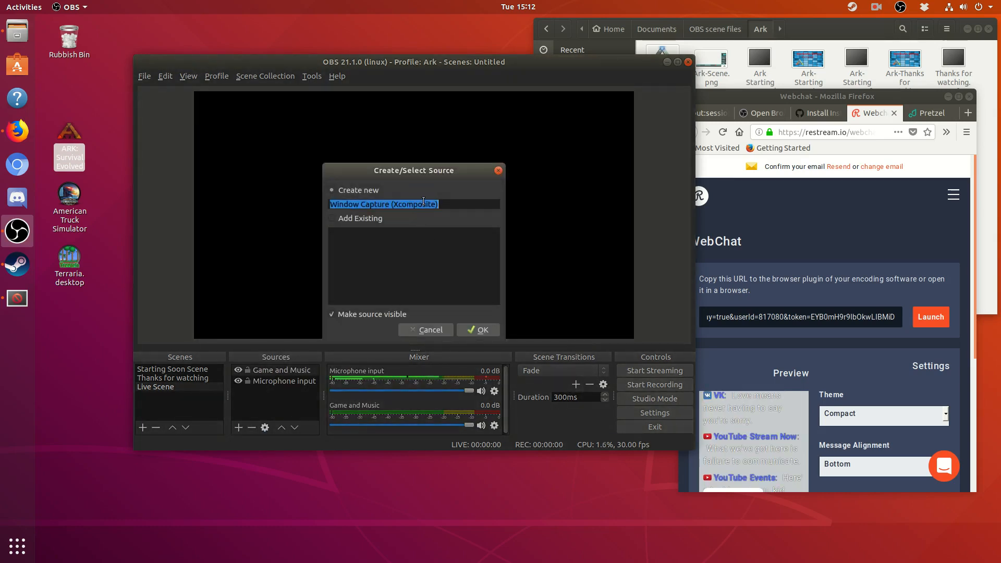
type("G")
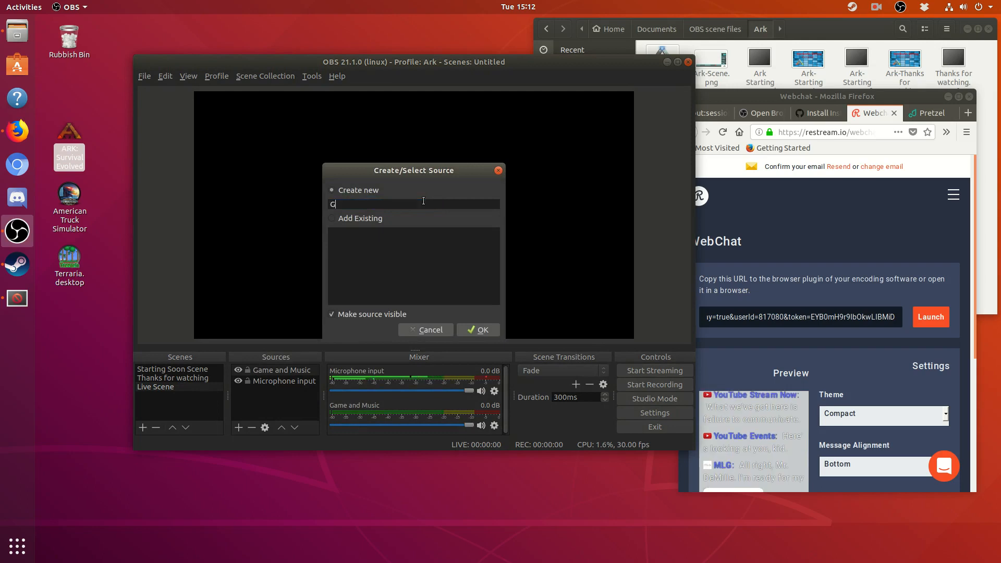
key("BackSpace")
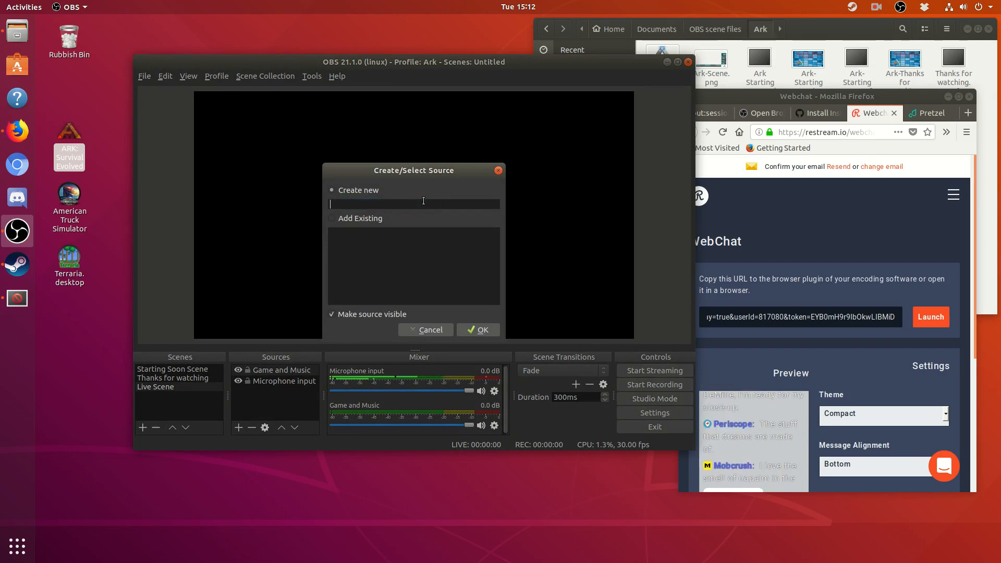
type("Ark Game footage")
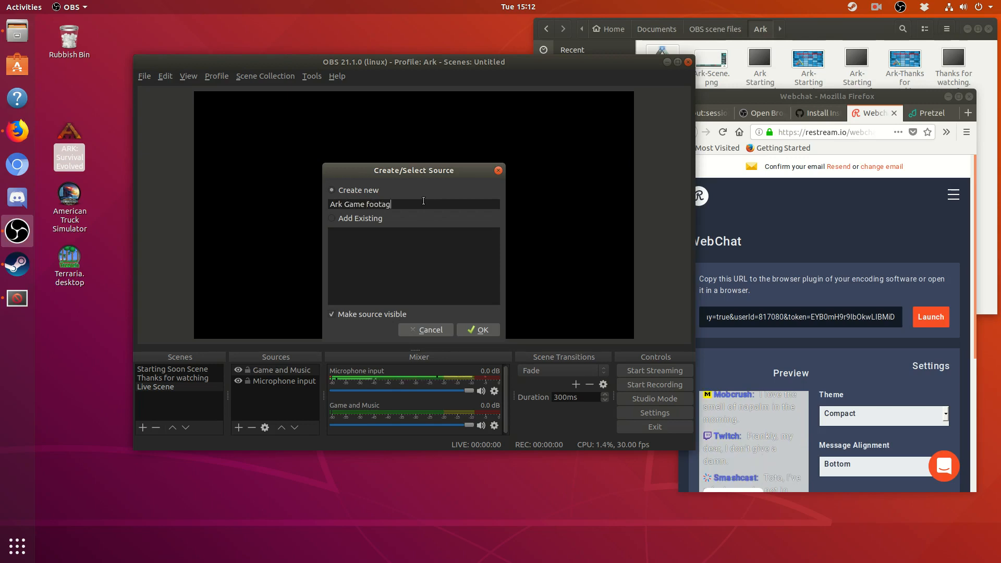
left_click(469, 328)
Set the window capture to the ARK: Survival Evolved window and move "Ark Game footage" to the end of the source order.
left_click(534, 274)
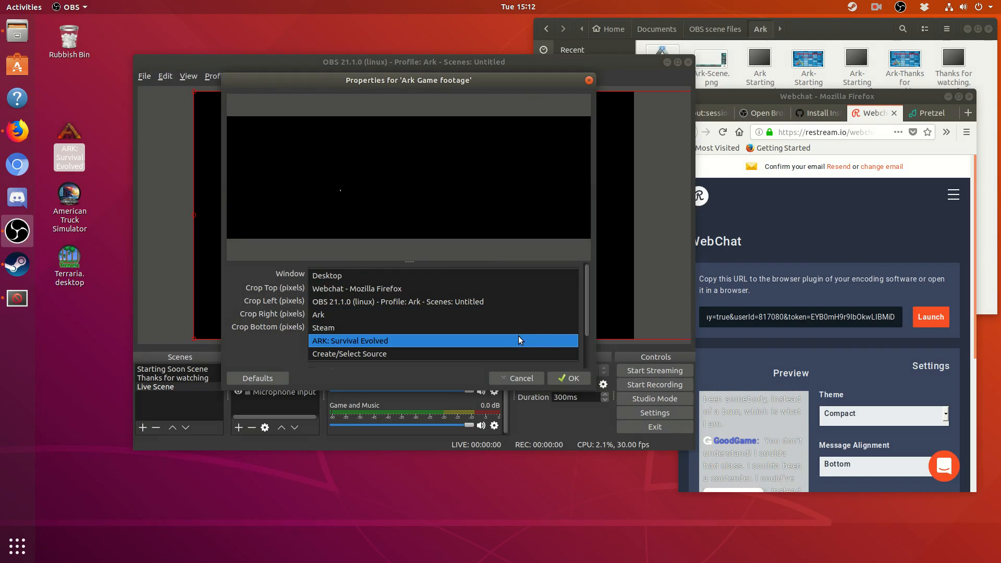
left_click(518, 339)
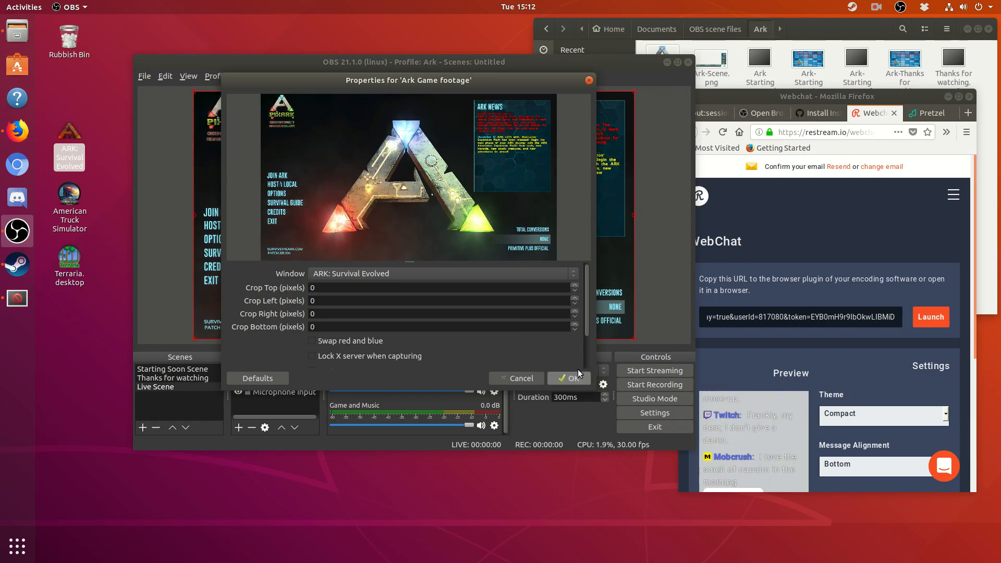
left_click_drag(589, 299, 585, 342)
left_click(369, 343)
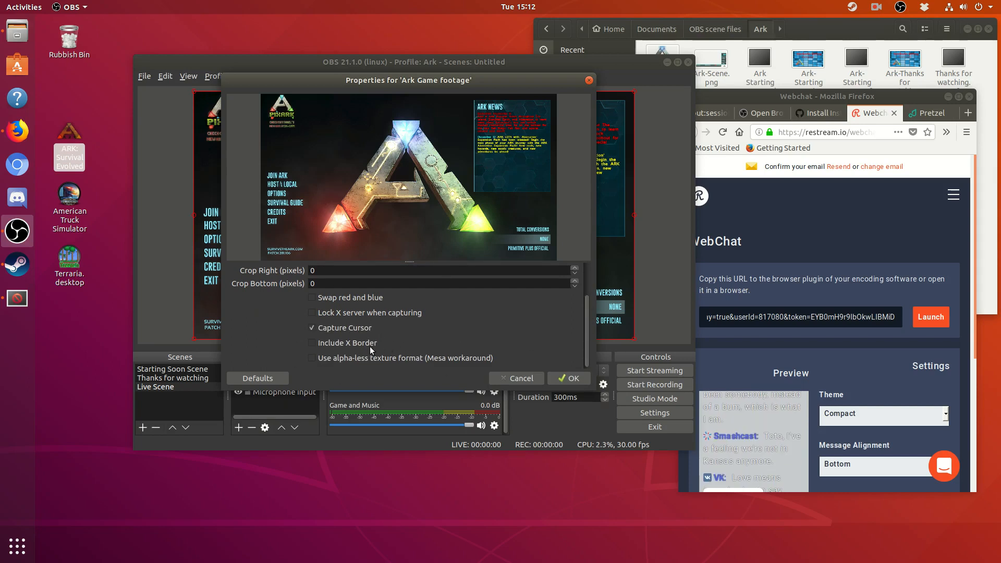
left_click(559, 377)
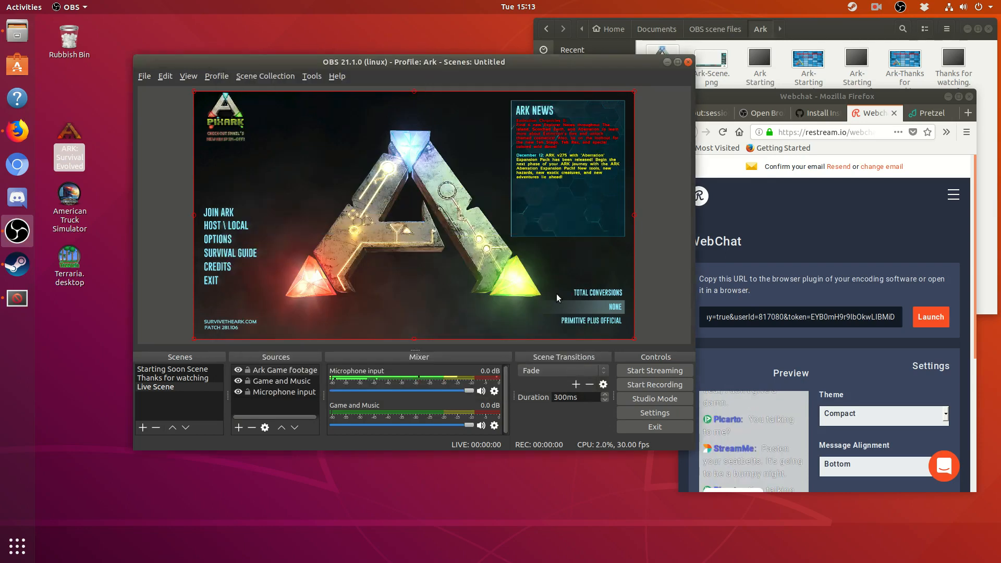
left_click_drag(271, 371, 271, 406)
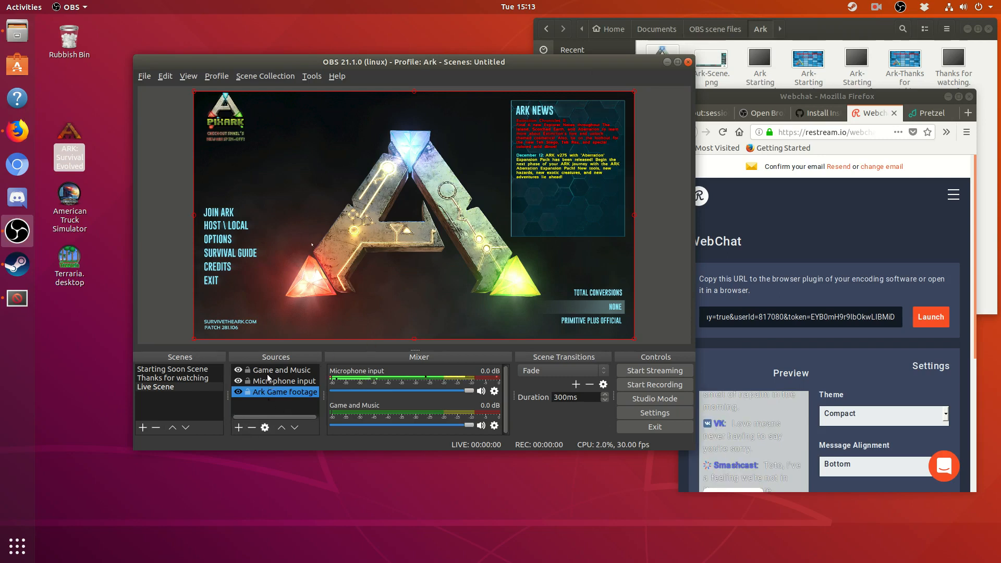
Add a new image source named "Ark Overlay" to the Live Scene, using the file Ark-Scene.png.
left_click(241, 426)
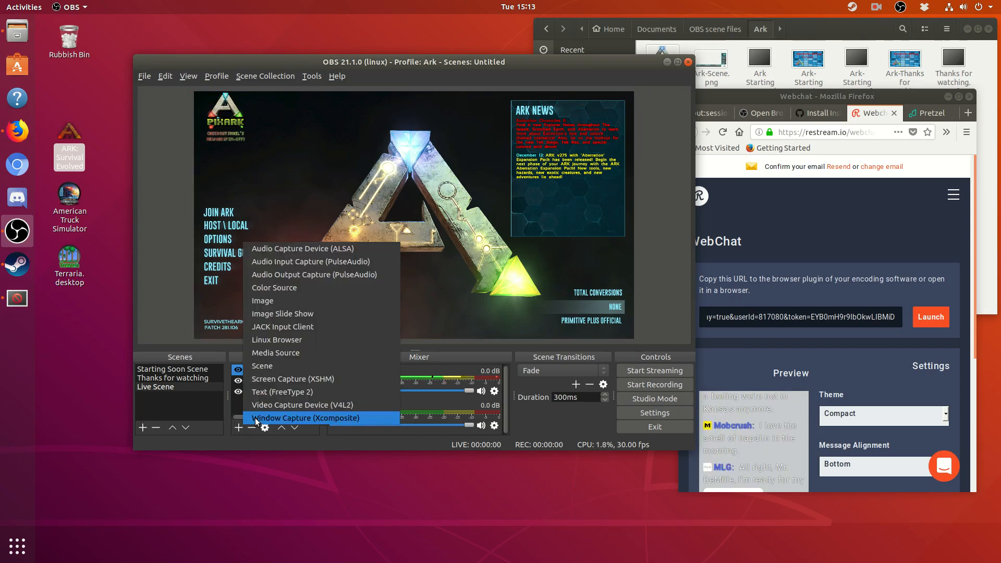
left_click(280, 301)
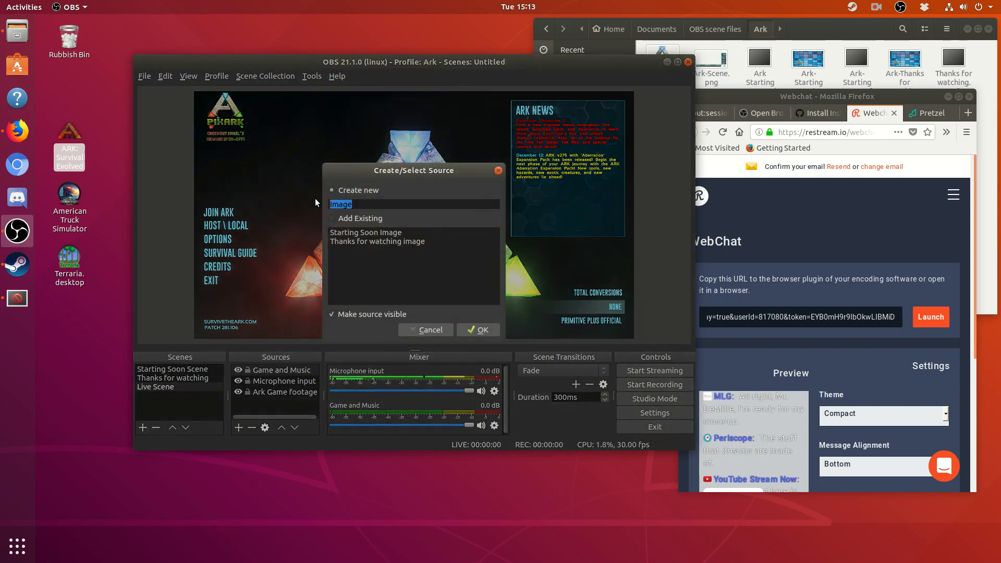
type("Ark Overlay")
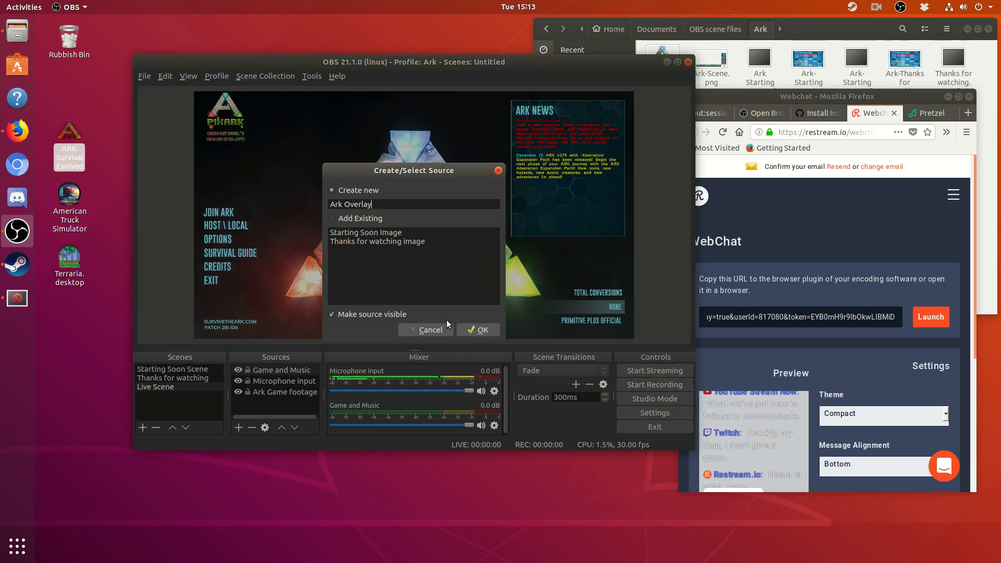
left_click(487, 333)
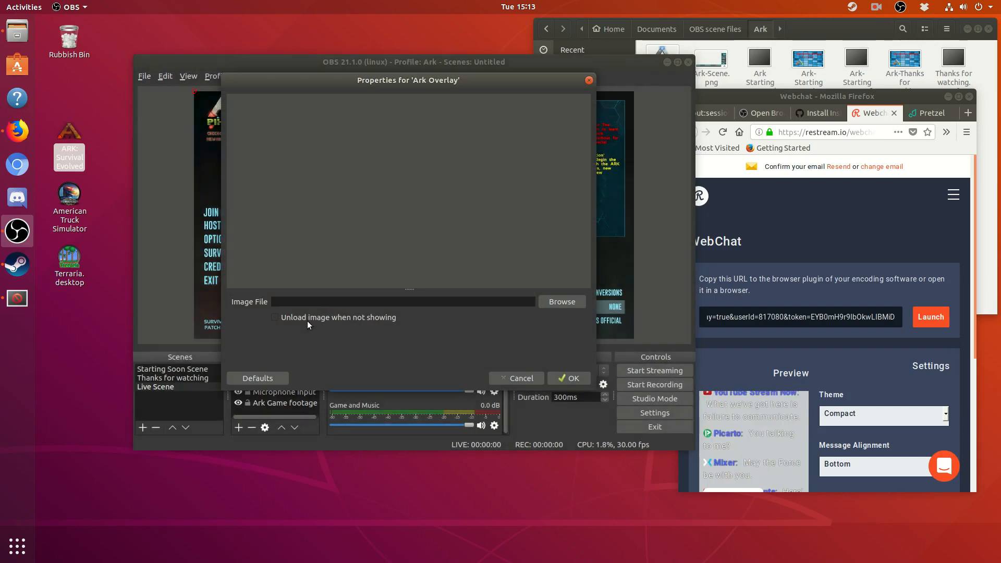
left_click(561, 304)
left_click(337, 114)
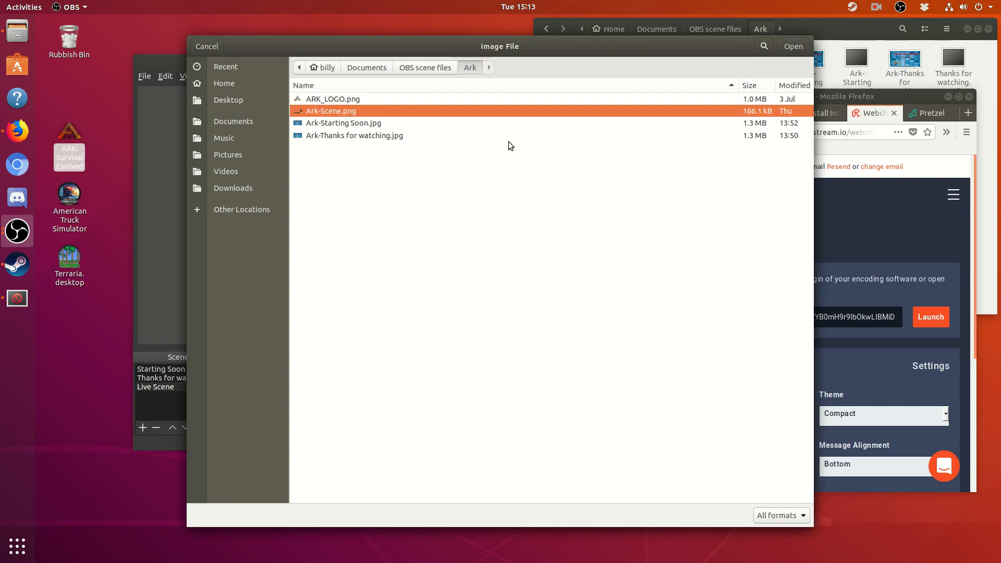
key("Return")
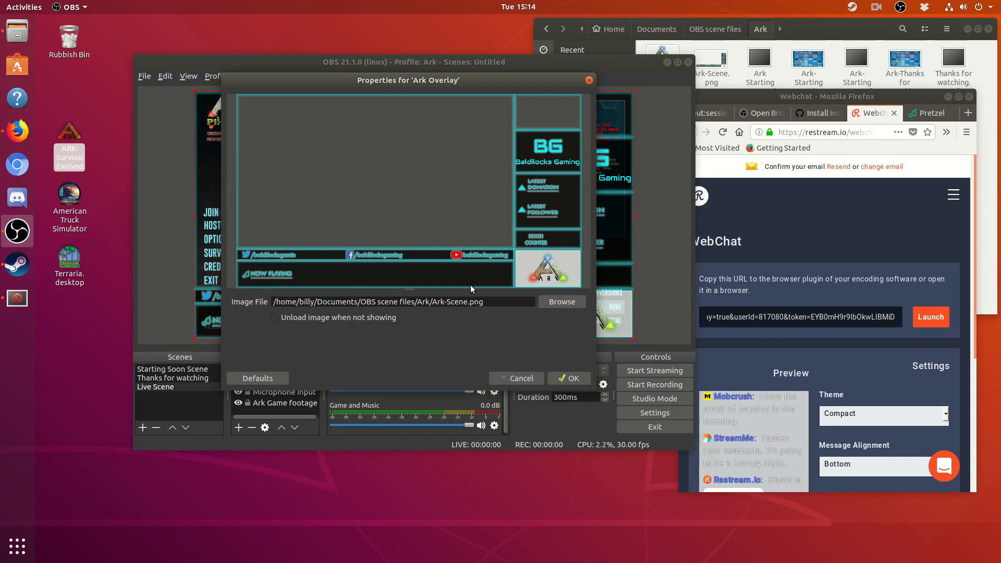
left_click(573, 378)
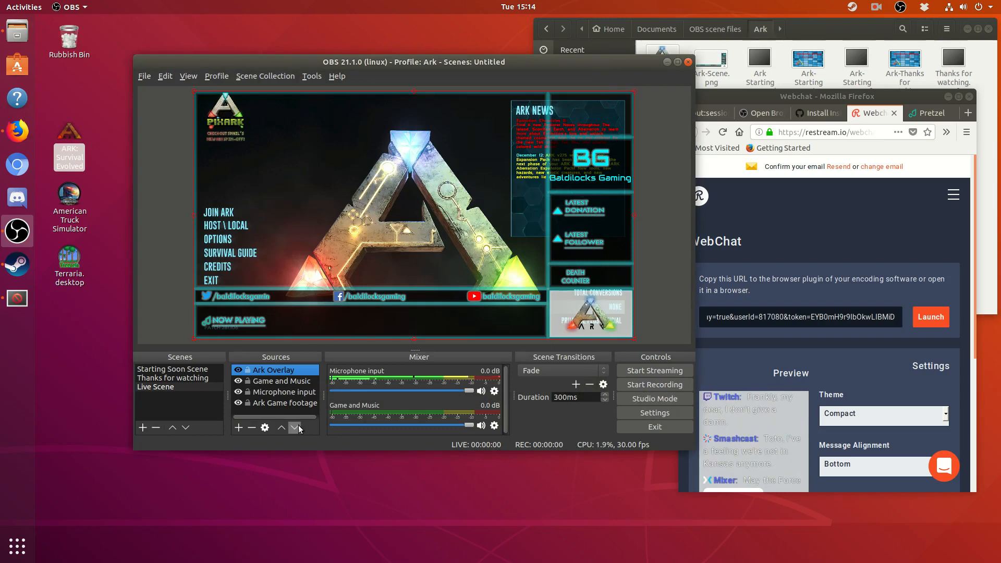
Scale "Ark Game footage" down in the preview to fit inside the overlay's large main frame.
left_click(292, 405)
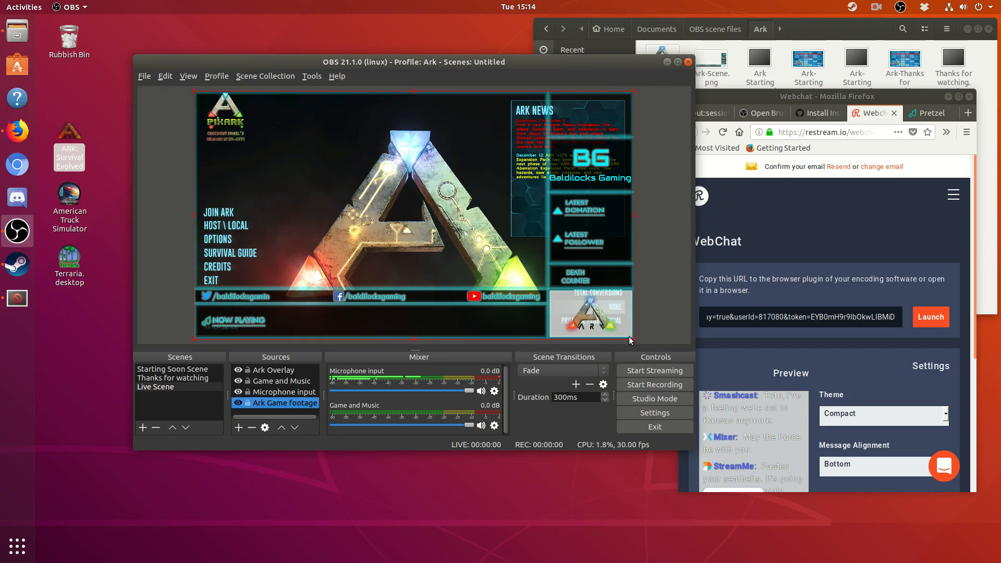
left_click_drag(638, 344, 548, 284)
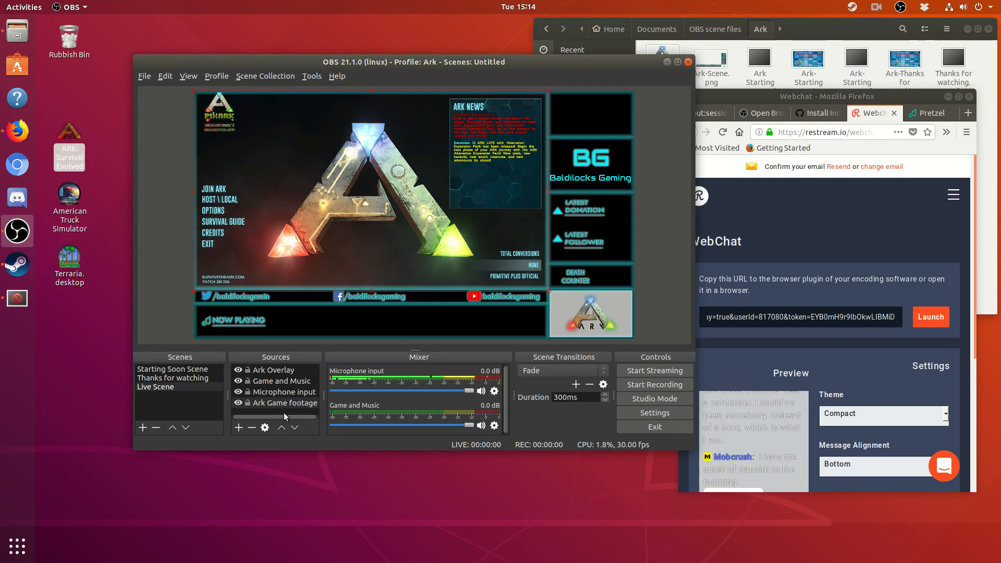
Add a new V4L2 video capture device source named "Webacam Footage" to the Live Scene.
left_click(243, 429)
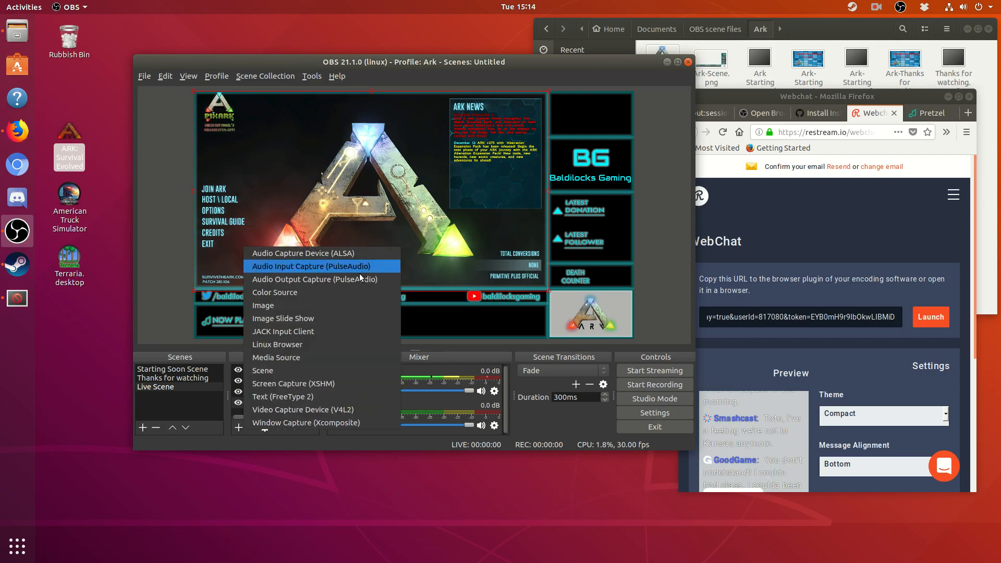
left_click(359, 409)
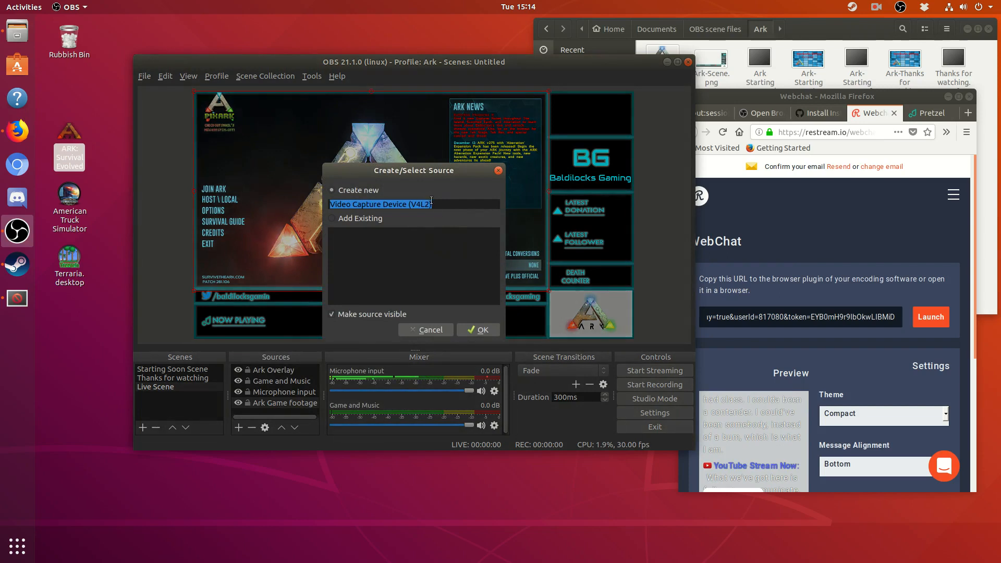
type("Webacam recortd")
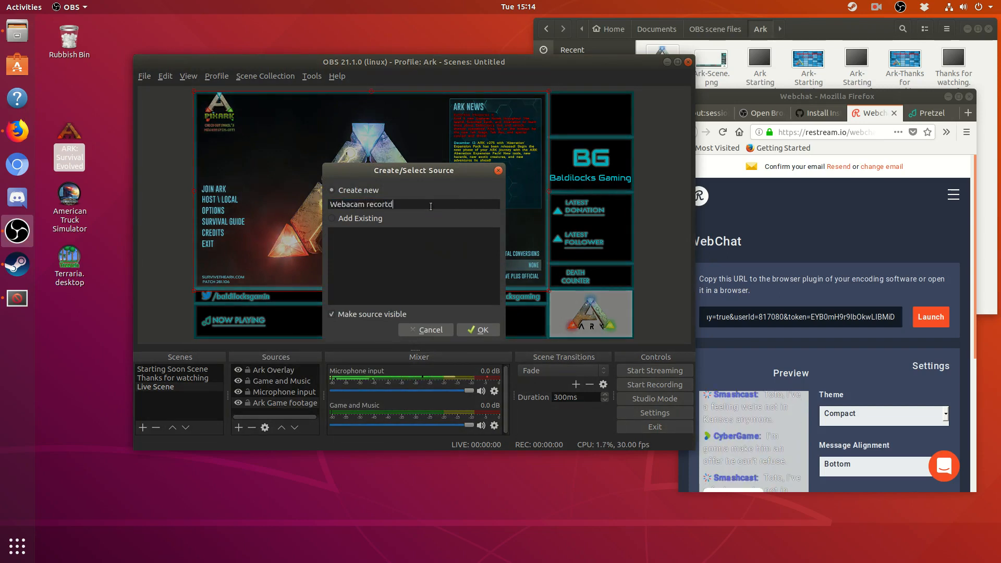
key("BackSpace")
key("BackSpace")
key("BackSpace")
key("BackSpace")
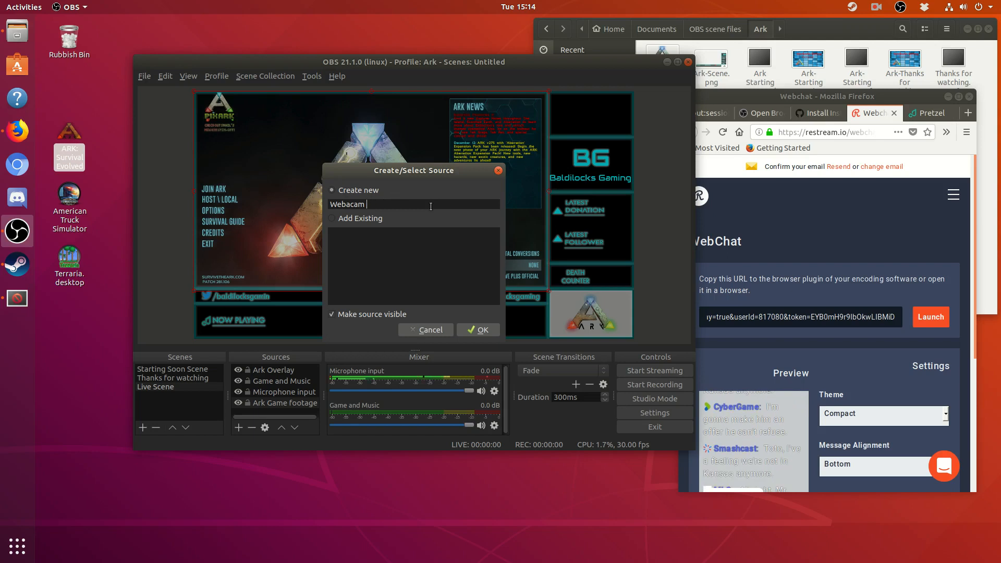
type("Footage")
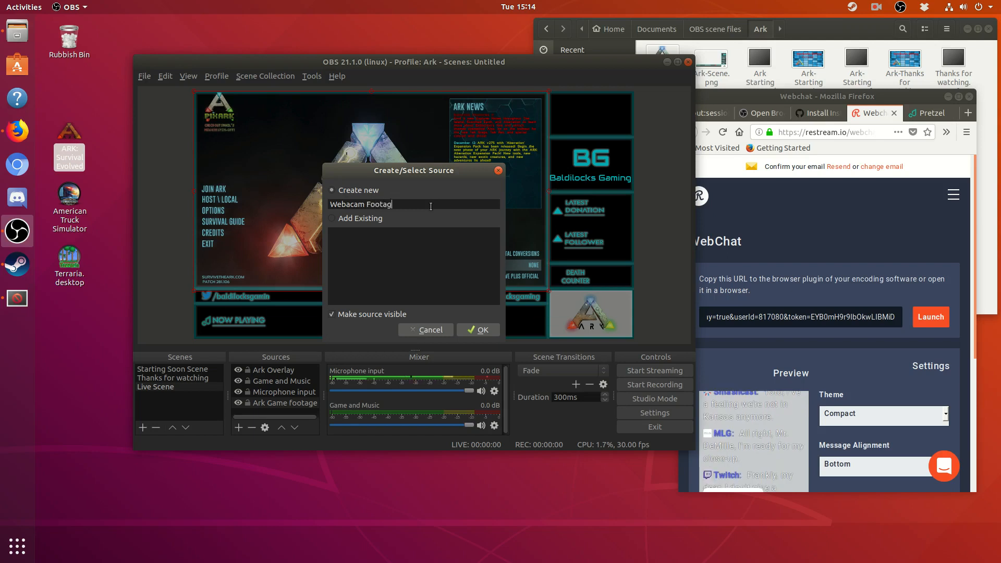
left_click(493, 325)
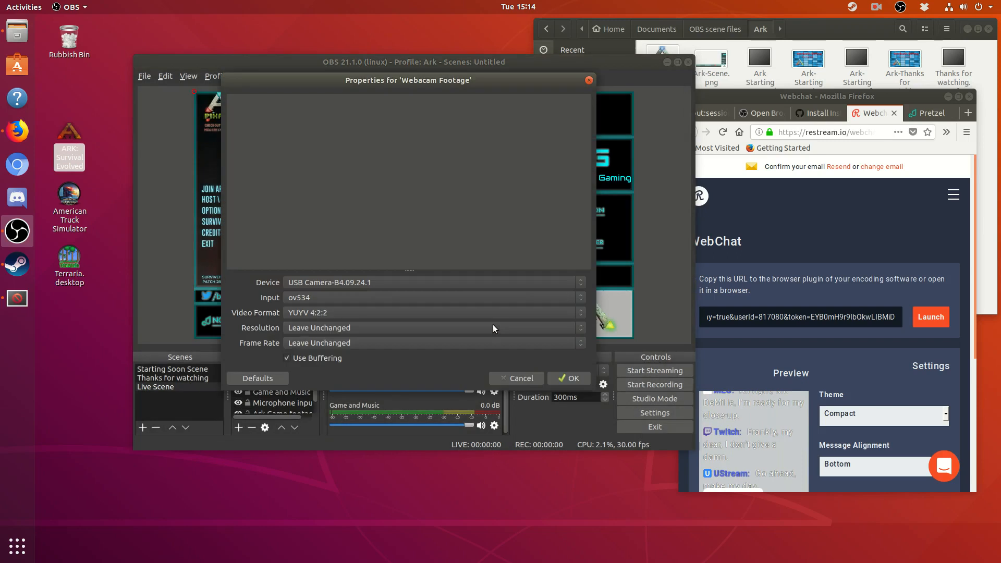
Set the webcam source's device to UVC Camera (046d:0821), with input Camera 1 and video format YUYV 4:2:2.
left_click(521, 284)
left_click(523, 281)
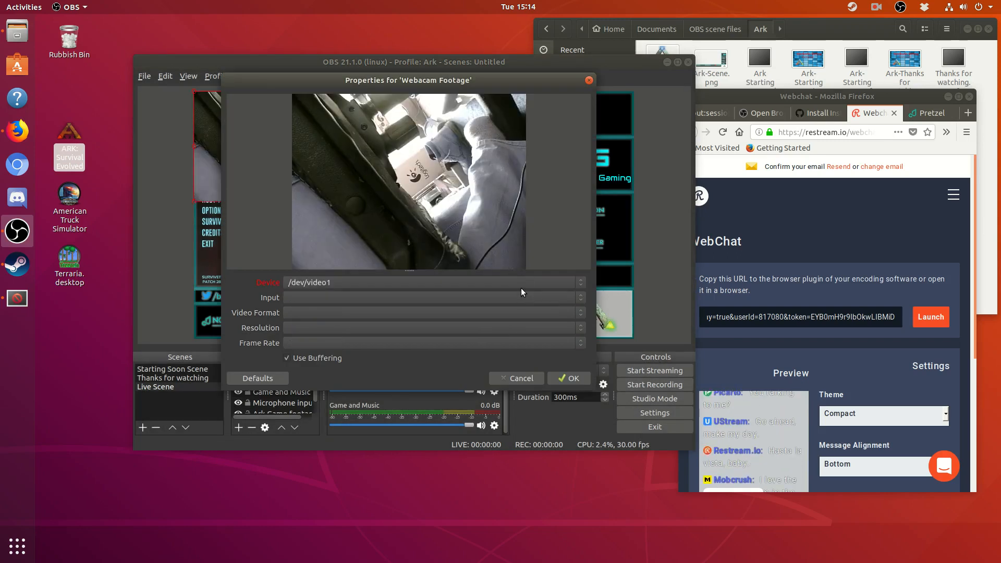
left_click(521, 283)
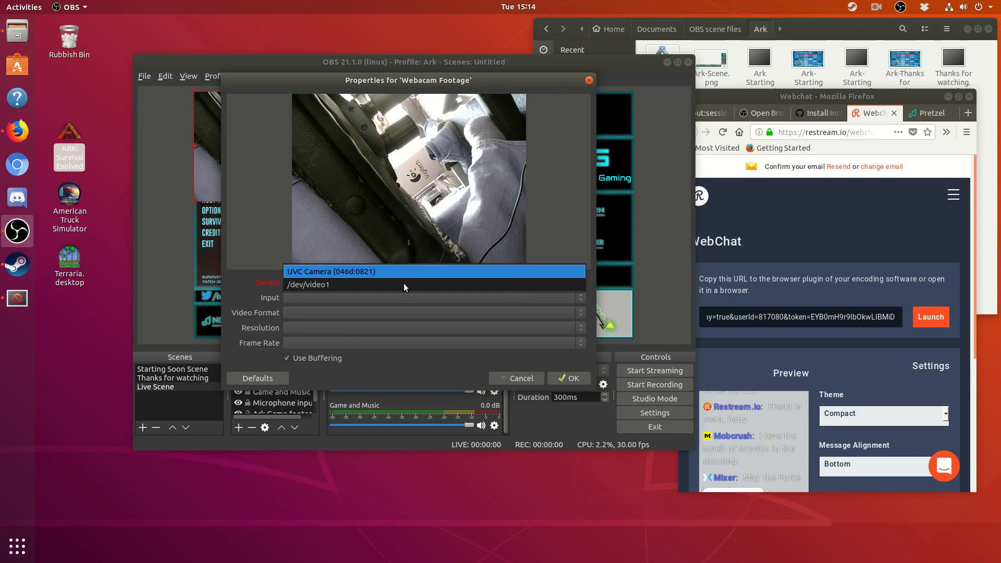
left_click(323, 272)
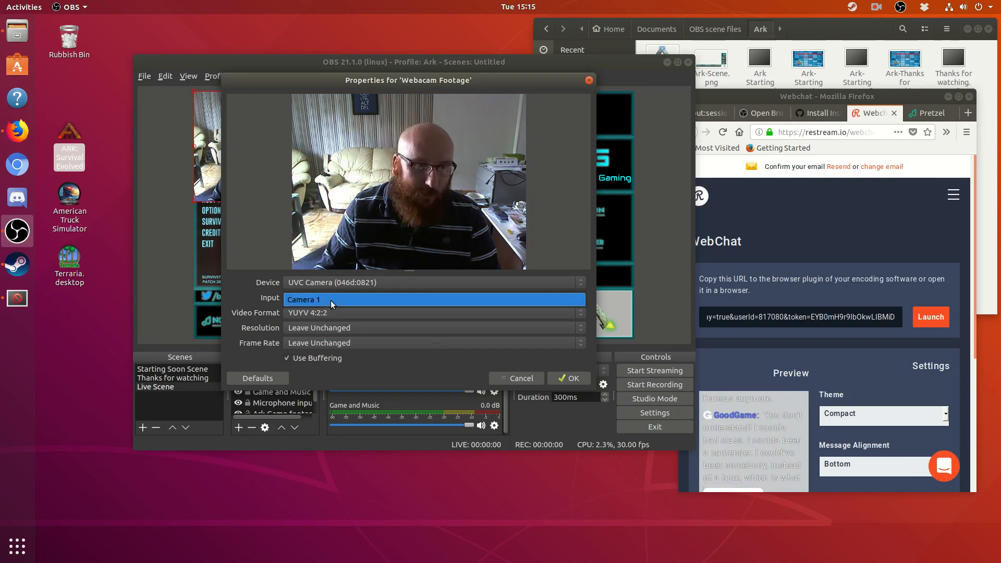
left_click(327, 314)
left_click(465, 350)
Try the resolutions 640x480 and 640x360 for the webcam source.
left_click(425, 328)
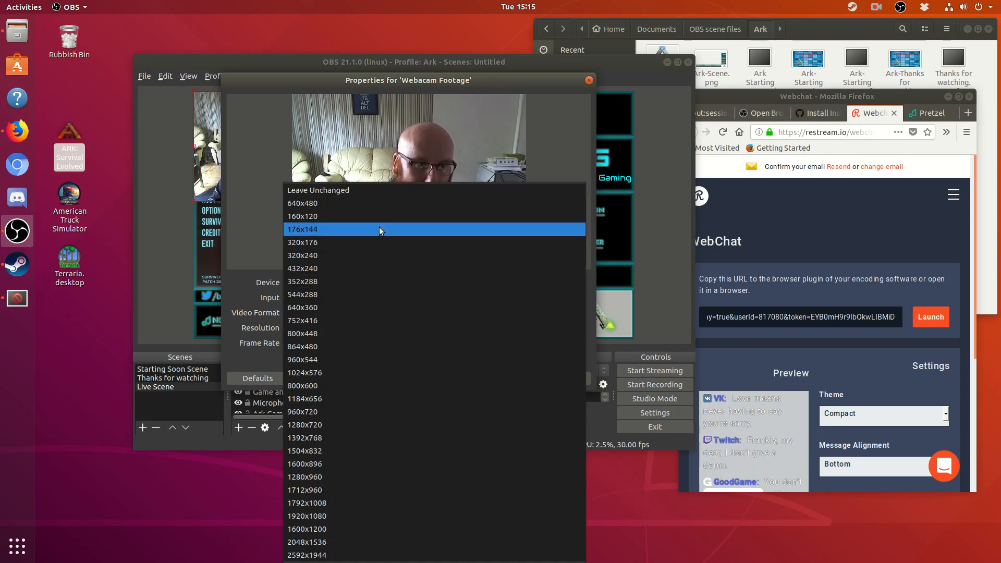
left_click(374, 204)
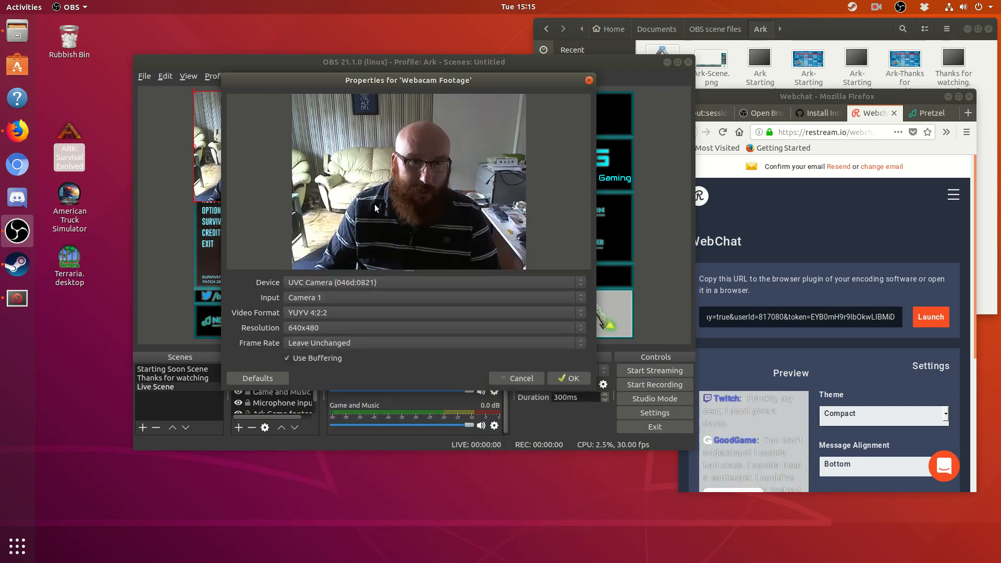
left_click(377, 283)
left_click(376, 284)
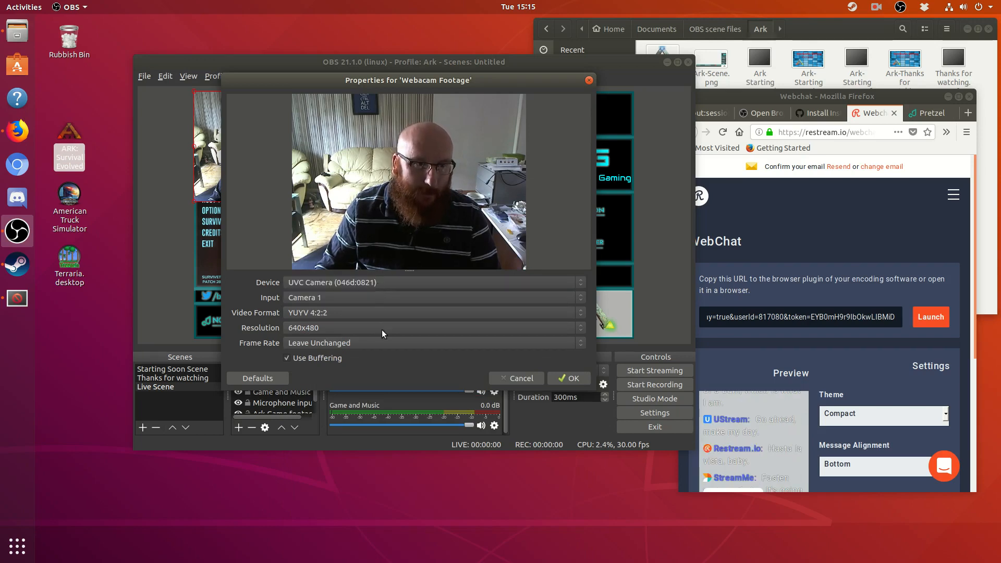
left_click(381, 328)
left_click(367, 307)
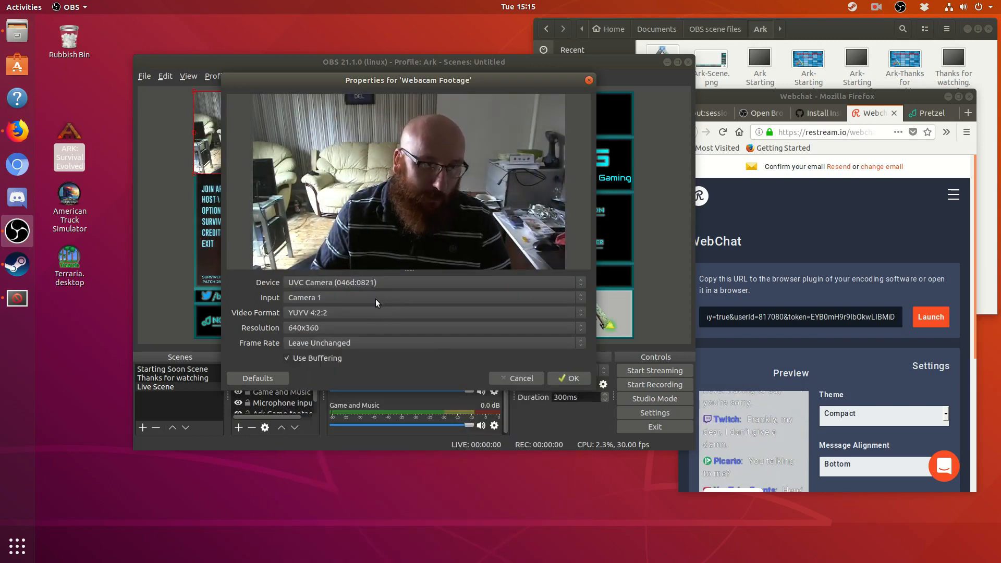
Set the webcam source's resolution to 1280x720 and accept its properties.
left_click(377, 322)
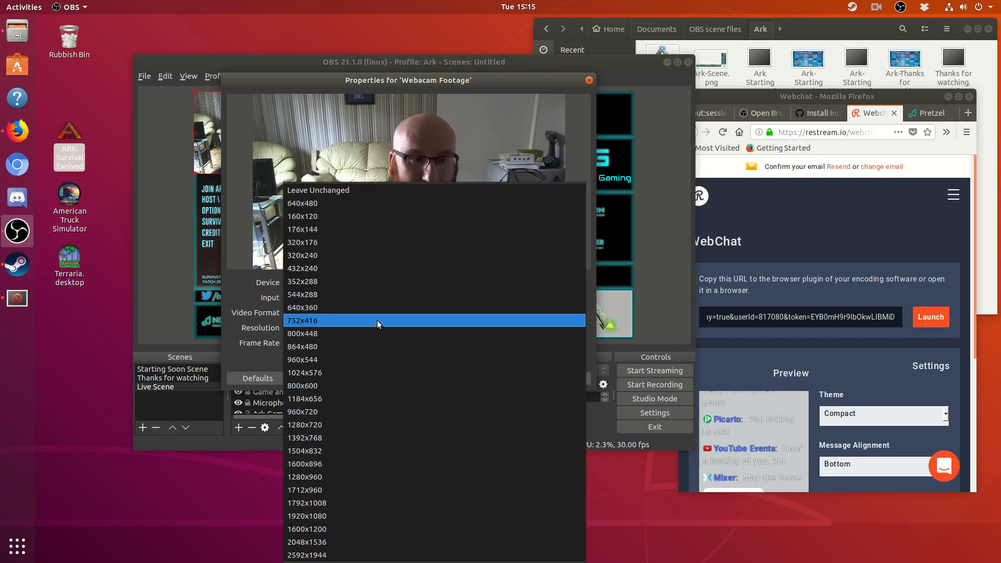
left_click(389, 425)
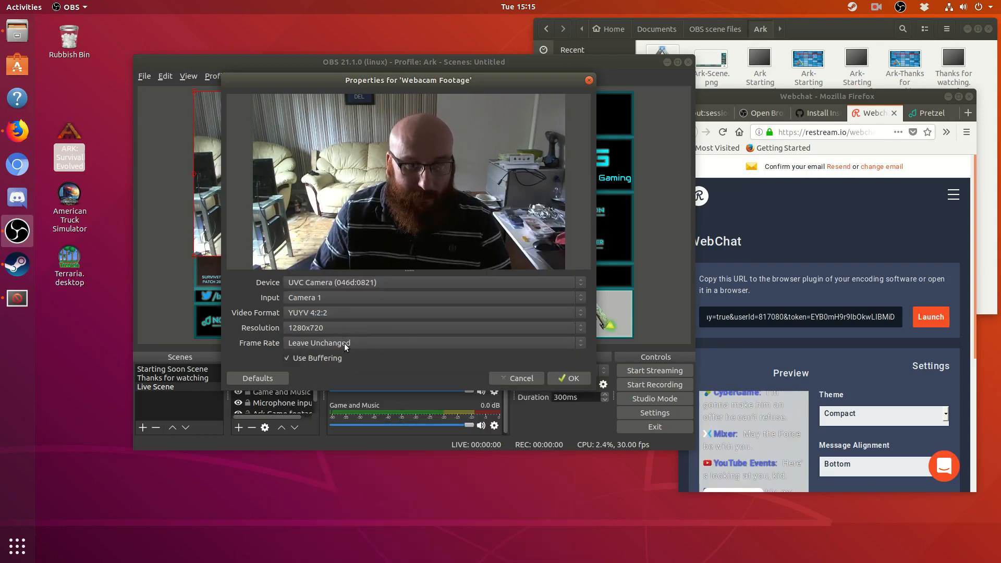
left_click(567, 379)
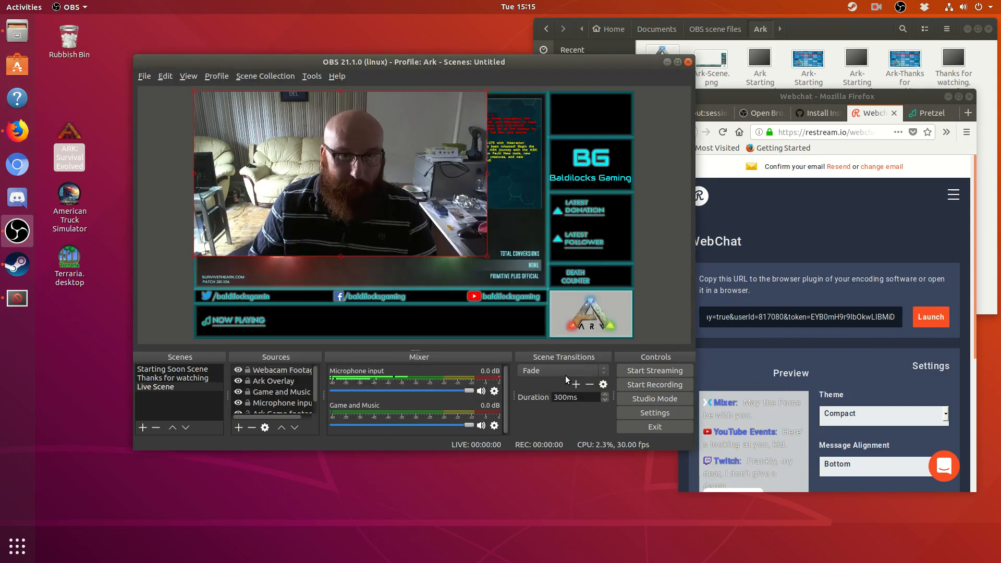
Move the webcam footage to the canvas's upper-right corner, shrink it to the overlay's empty frame above the BG logo, and nudge it left.
left_click_drag(585, 162, 417, 167)
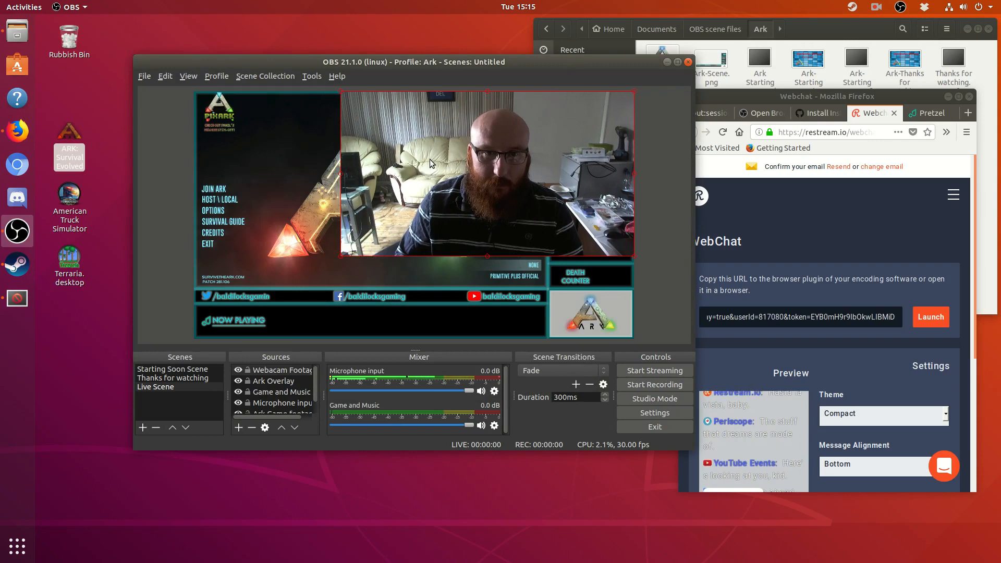
left_click_drag(338, 259, 578, 138)
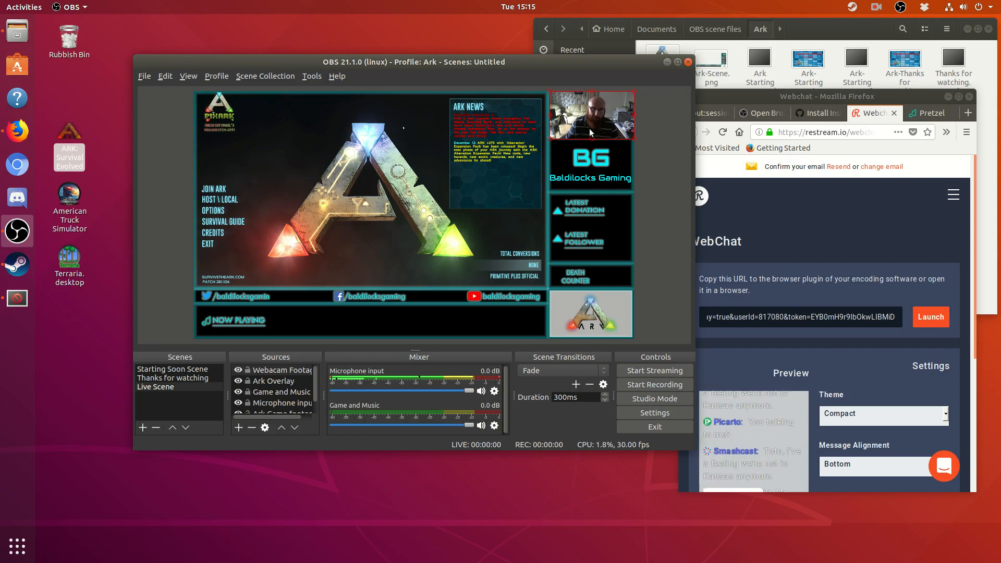
key("Left")
key("Left")
key("Left")
key("Left")
key("Left")
key("Left")
key("Left")
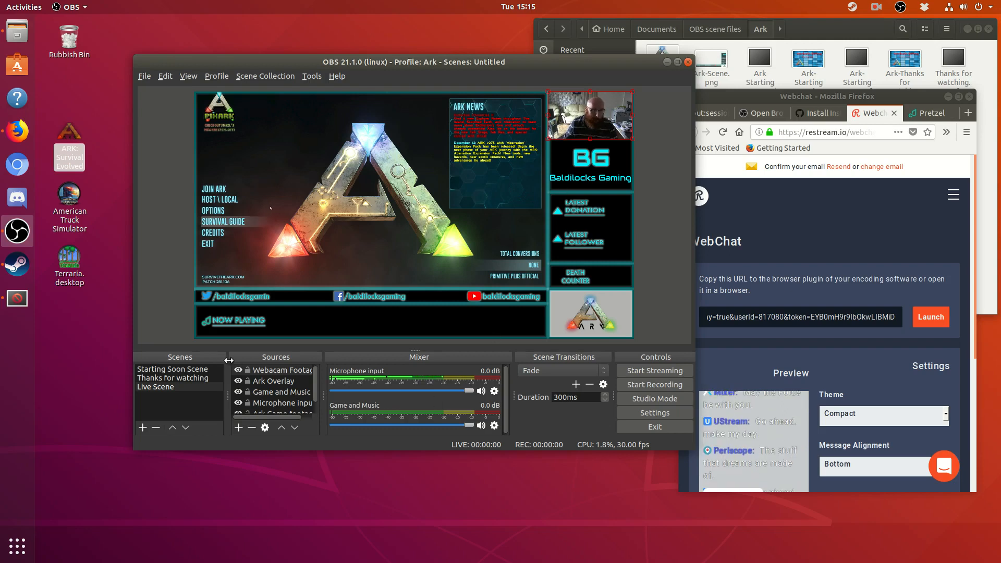
Reorder "Webacam Footage" below the overlay, between "Microphone input" and "Ark Game footage", and deselect it.
left_click_drag(270, 370, 279, 398)
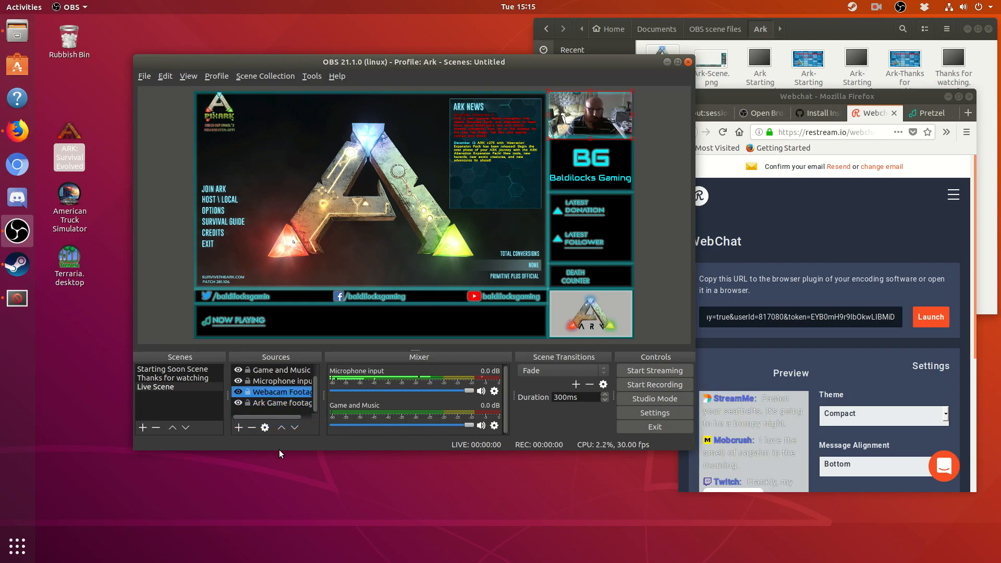
left_click(655, 176)
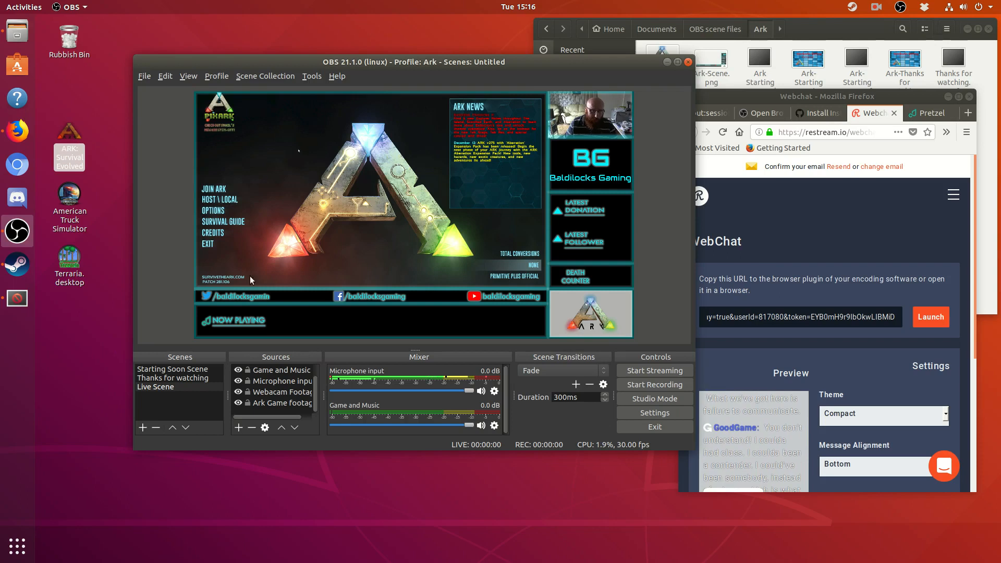
Add the existing "Restream Chat" Linux Browser source to the Live Scene.
left_click(239, 429)
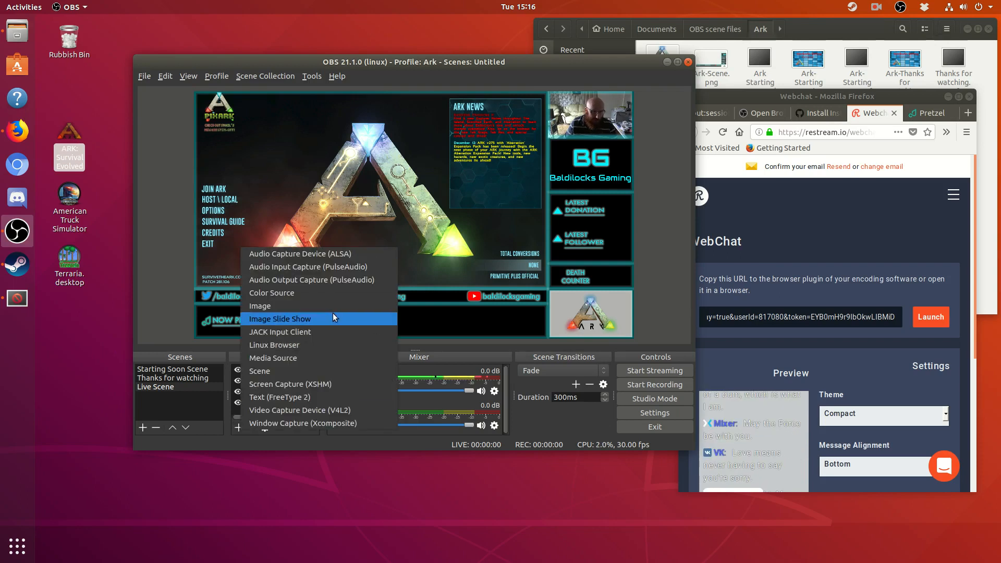
left_click(330, 345)
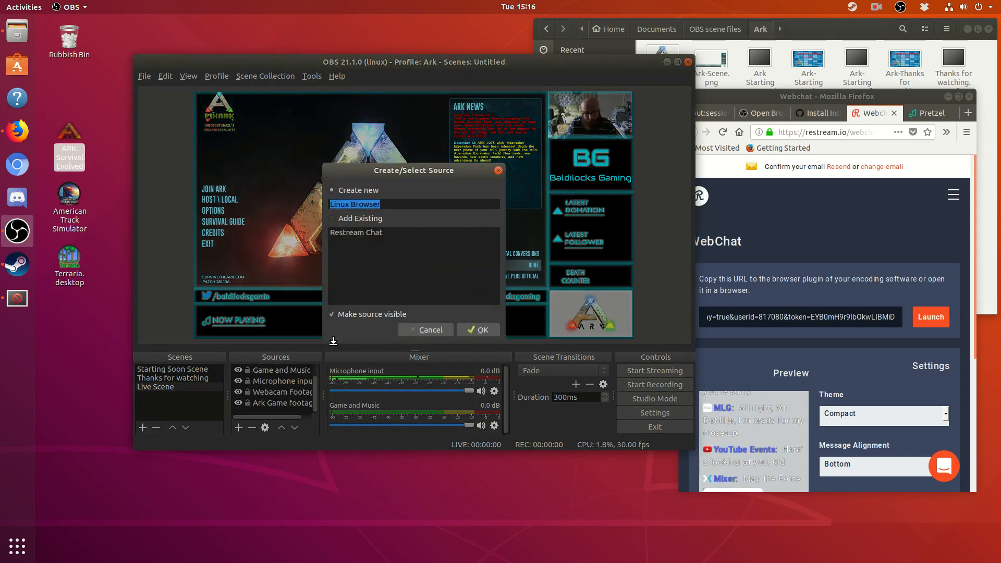
left_click(349, 218)
left_click(346, 233)
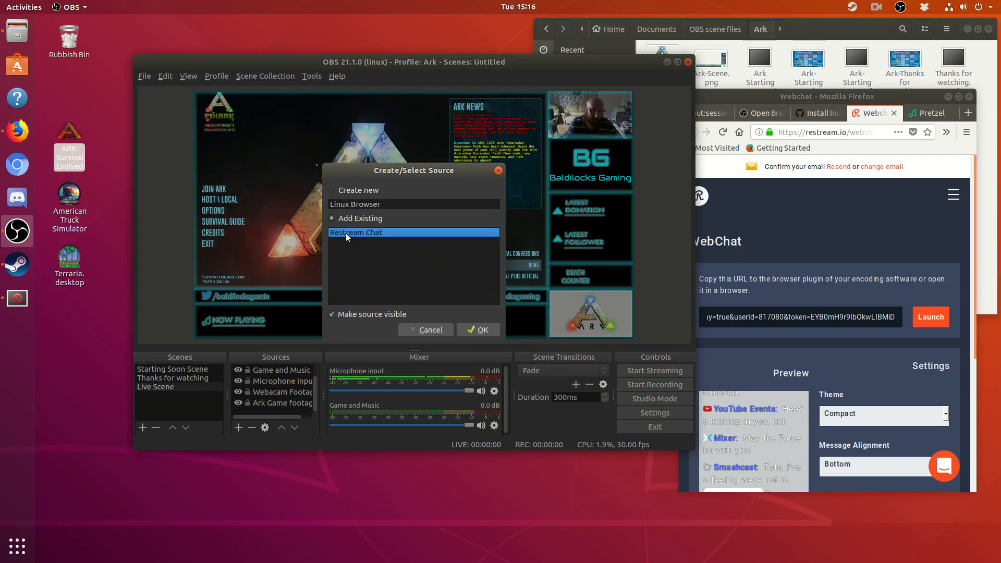
left_click(465, 329)
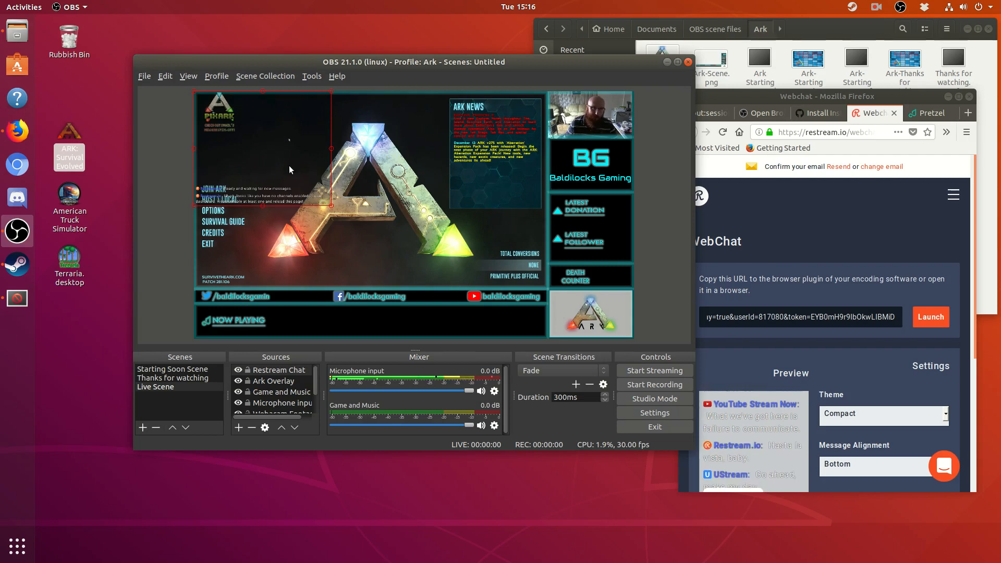
Shrink the Restream Chat source slightly, keeping it in the upper-left corner of the canvas over the game footage.
mouse_move(273, 134)
left_mouse_down()
mouse_move(311, 157)
mouse_move(400, 260)
mouse_move(485, 155)
mouse_move(278, 136)
left_mouse_up()
left_click_drag(262, 206, 286, 190)
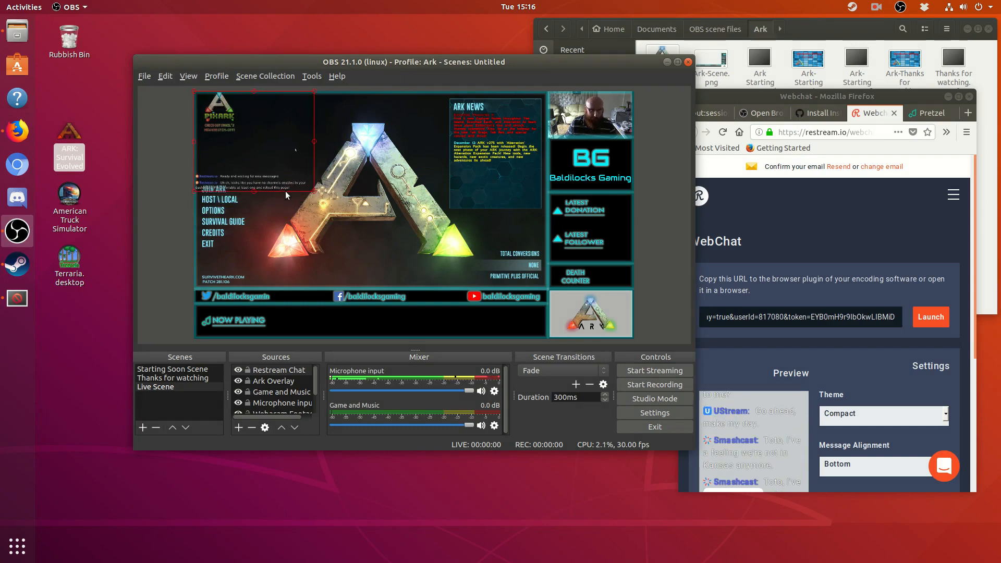
left_click_drag(263, 158, 264, 159)
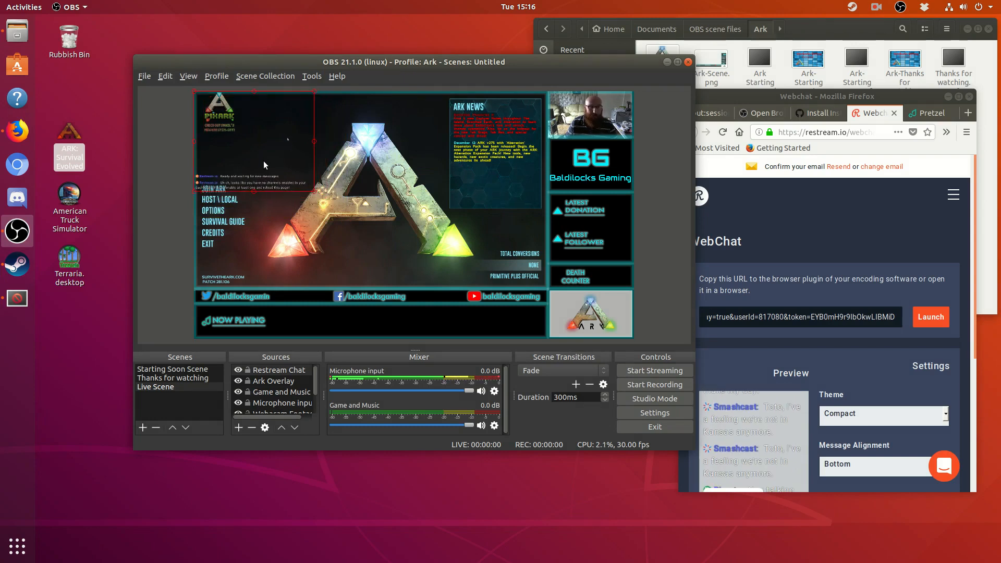
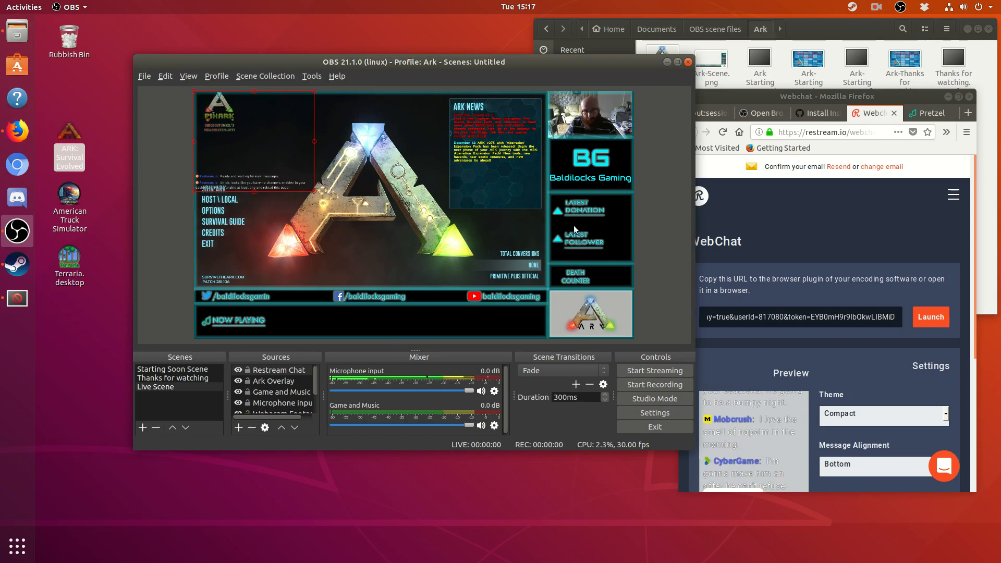
Add a new Text (FreeType 2) source named "Latest Follower" to the Live Scene.
left_click(238, 428)
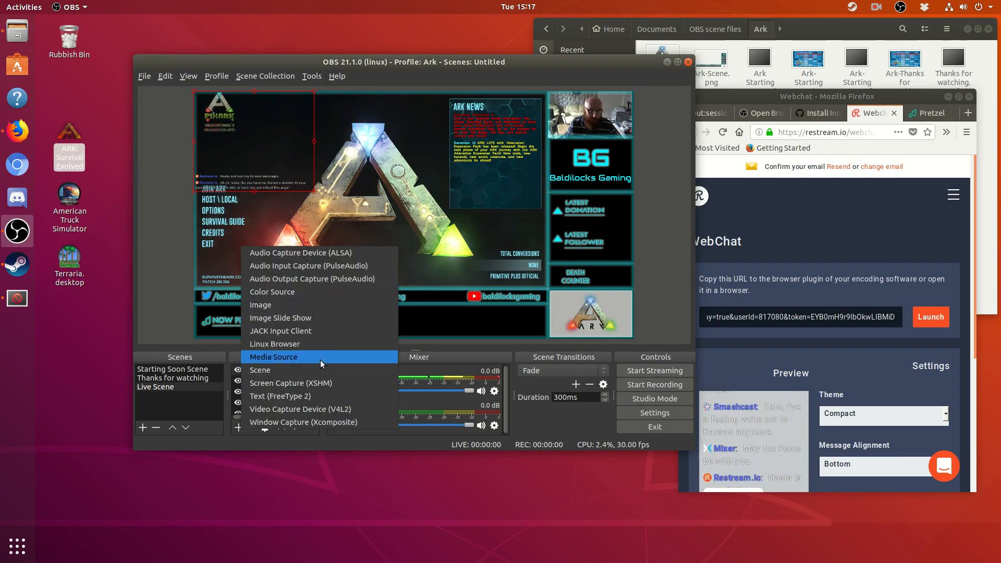
left_click(322, 395)
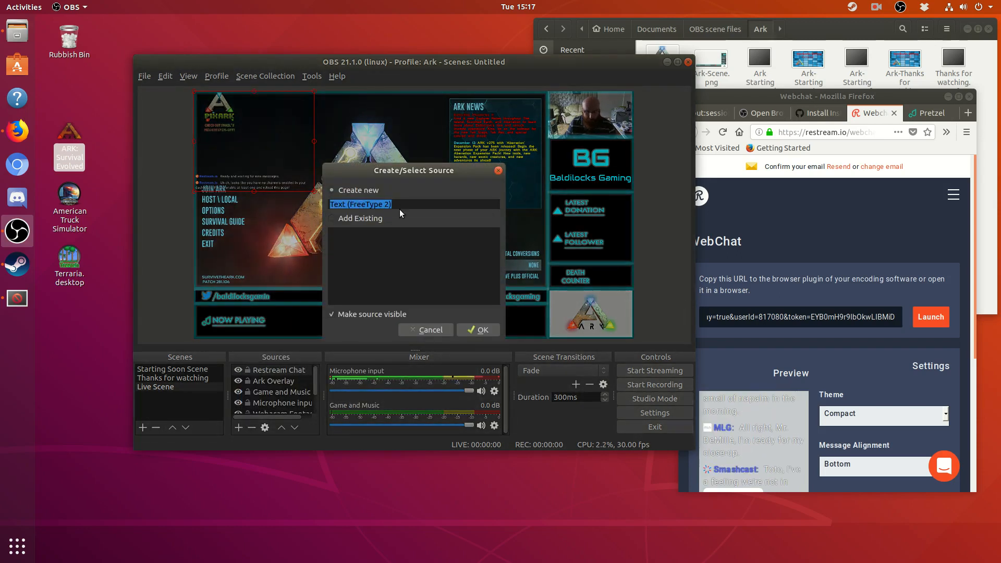
type("Latest ")
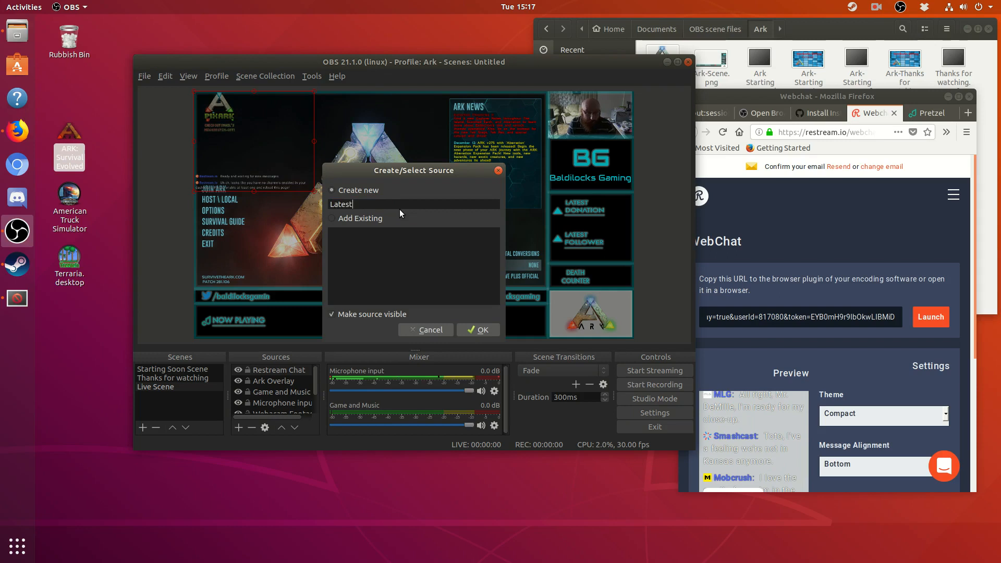
type("Follower")
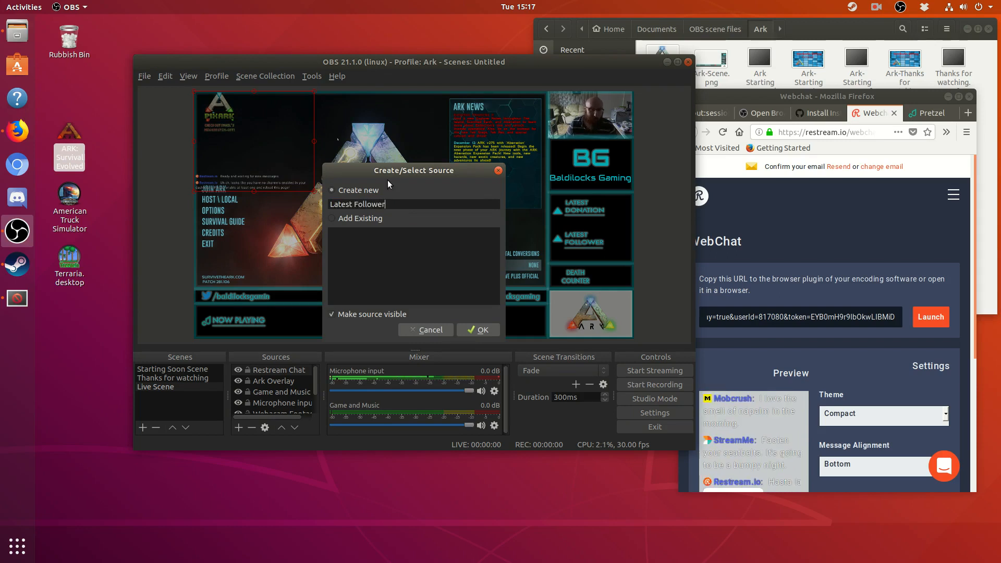
left_click(479, 330)
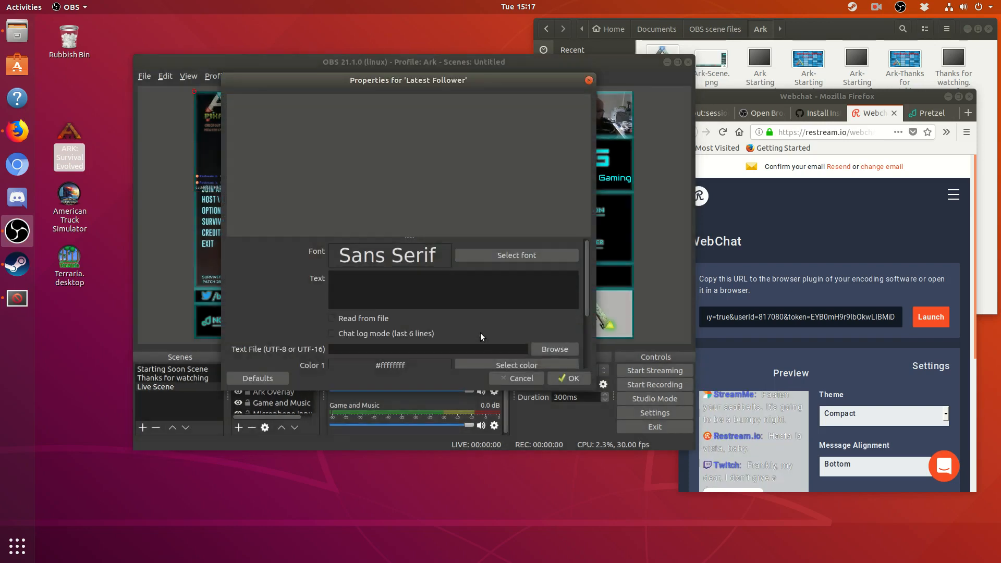
Set the Latest Follower text's font to Audiowide Bold.
left_click(534, 256)
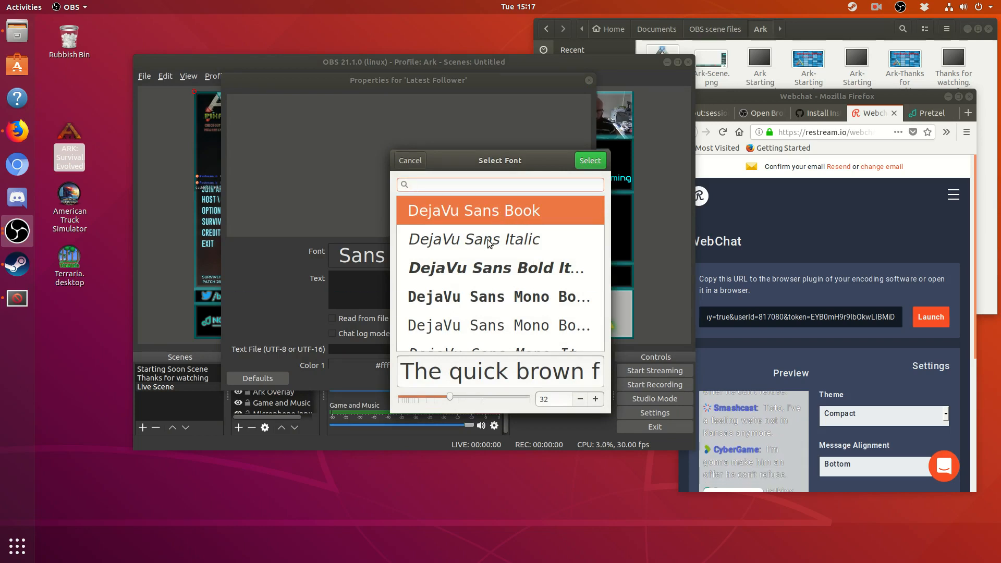
scroll(501, 229, "down", 1)
scroll(487, 240, "up", 2)
scroll(487, 237, "up", 10)
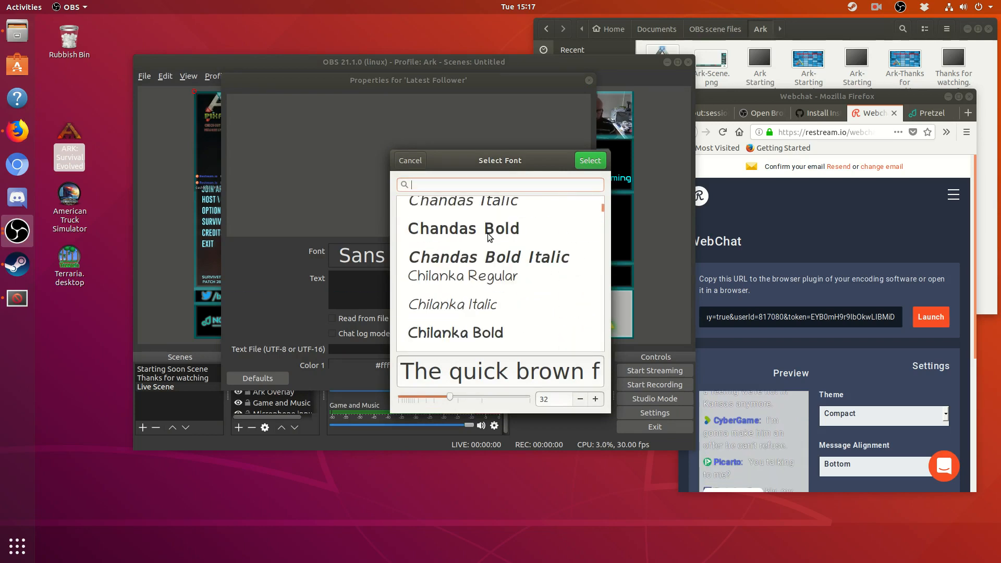
scroll(487, 237, "down", 2)
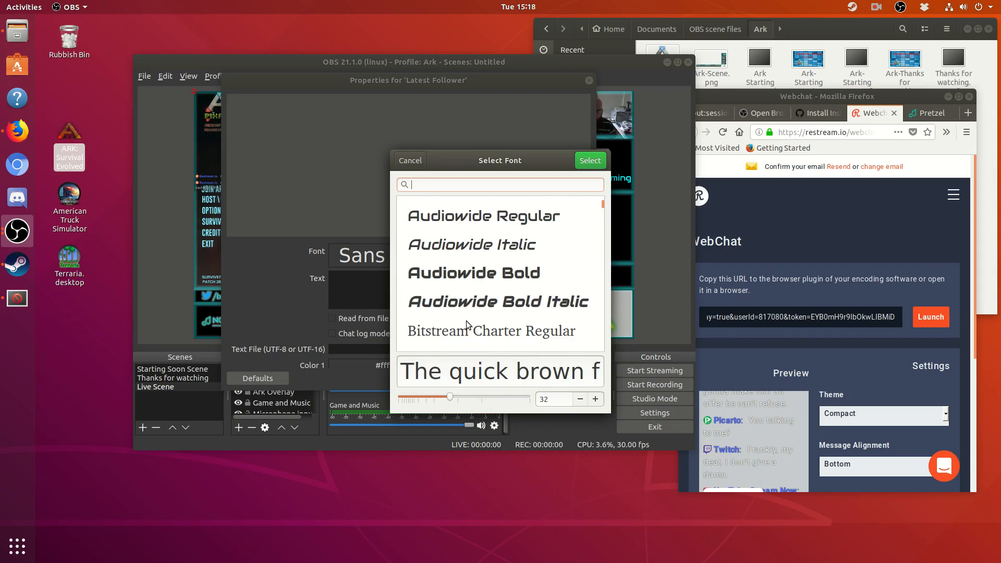
left_click(476, 272)
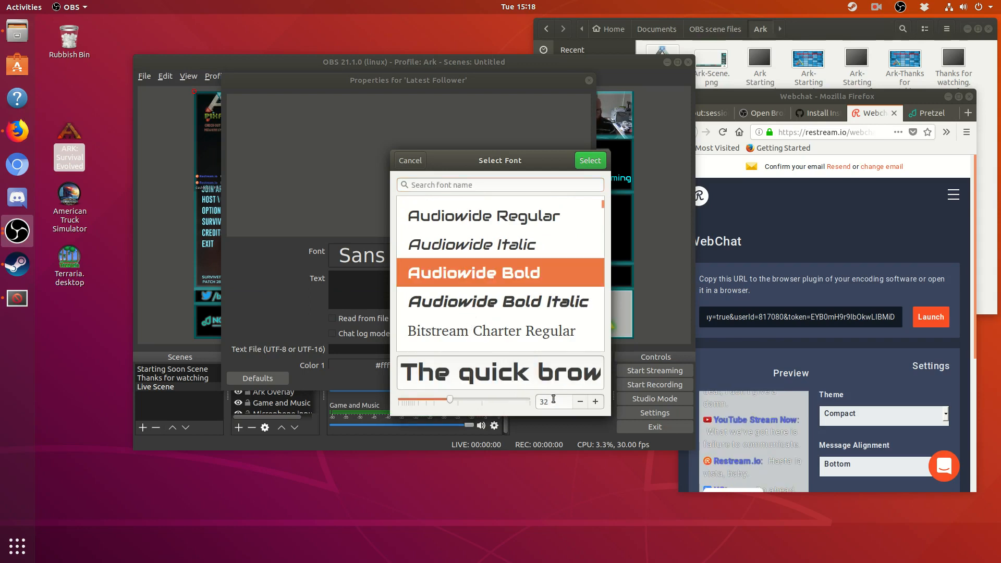
left_click(590, 160)
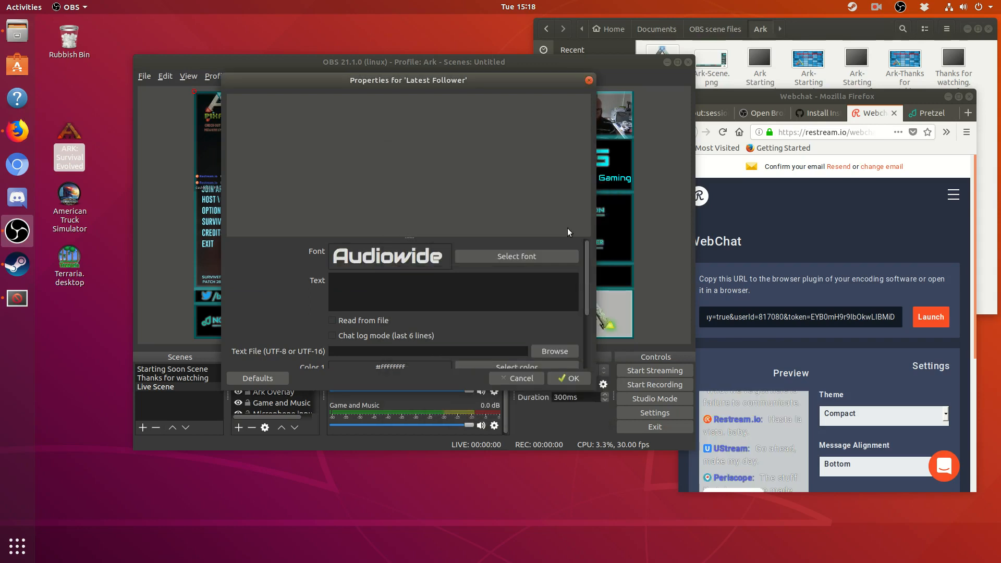
Enable reading the text from a file and browse to the Streamlabels folder inside Documents/Baldilocks stock.
left_click(333, 321)
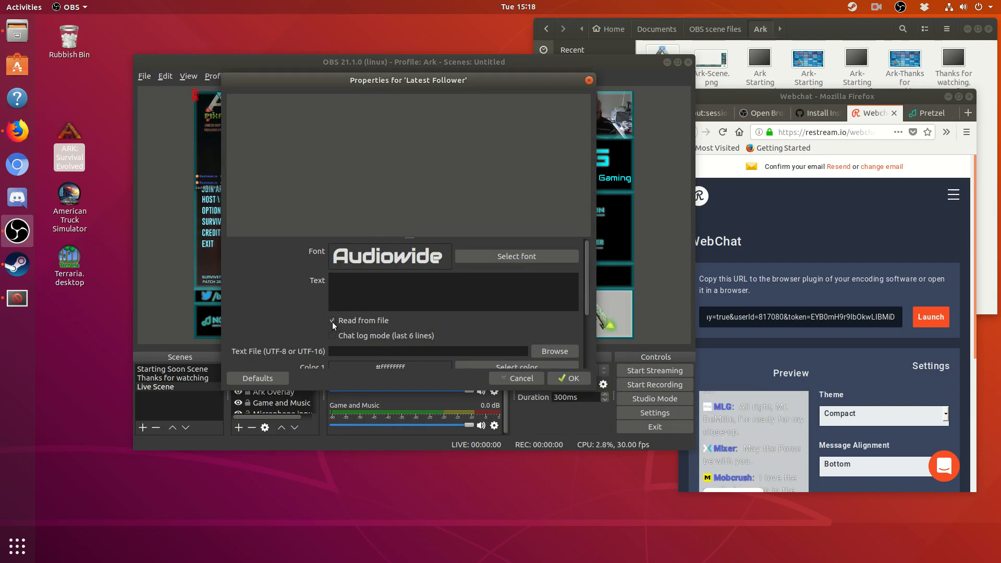
left_click(549, 349)
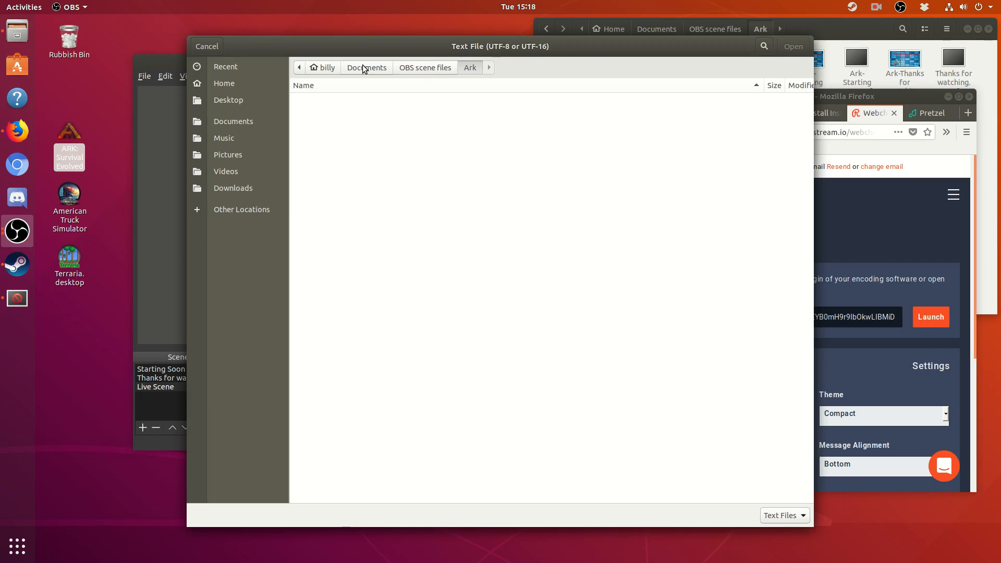
left_click(436, 67)
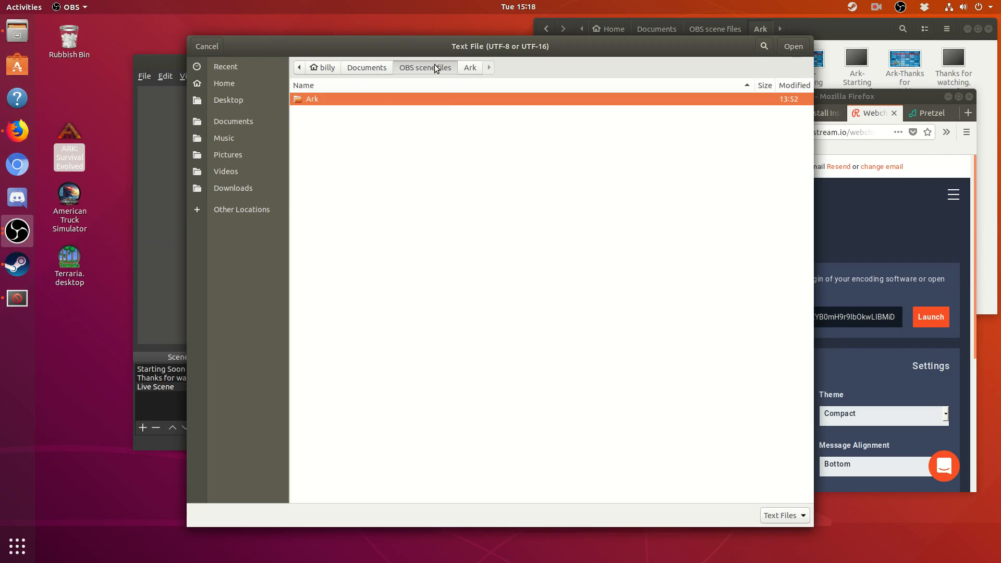
left_click(358, 69)
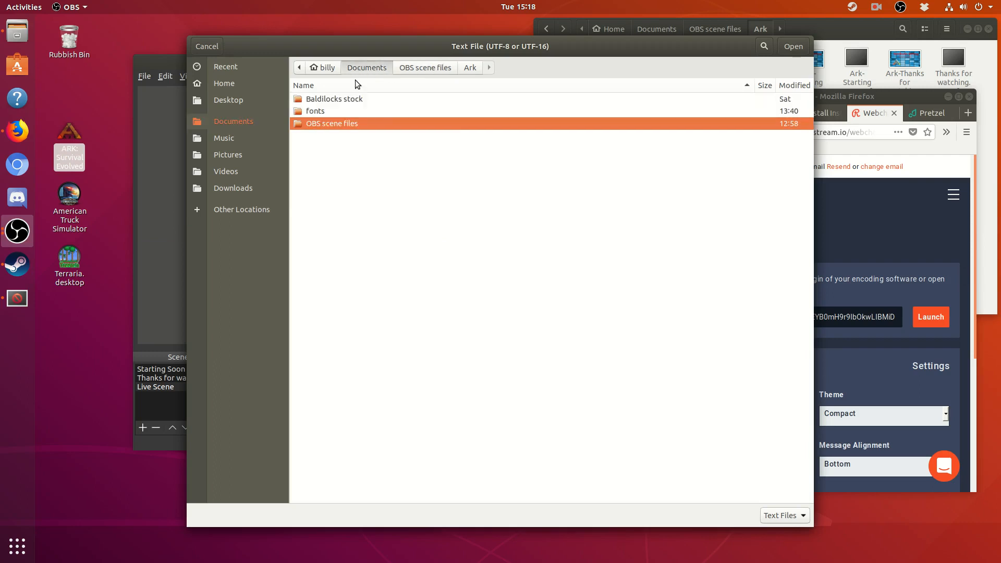
double_click(352, 100)
double_click(330, 220)
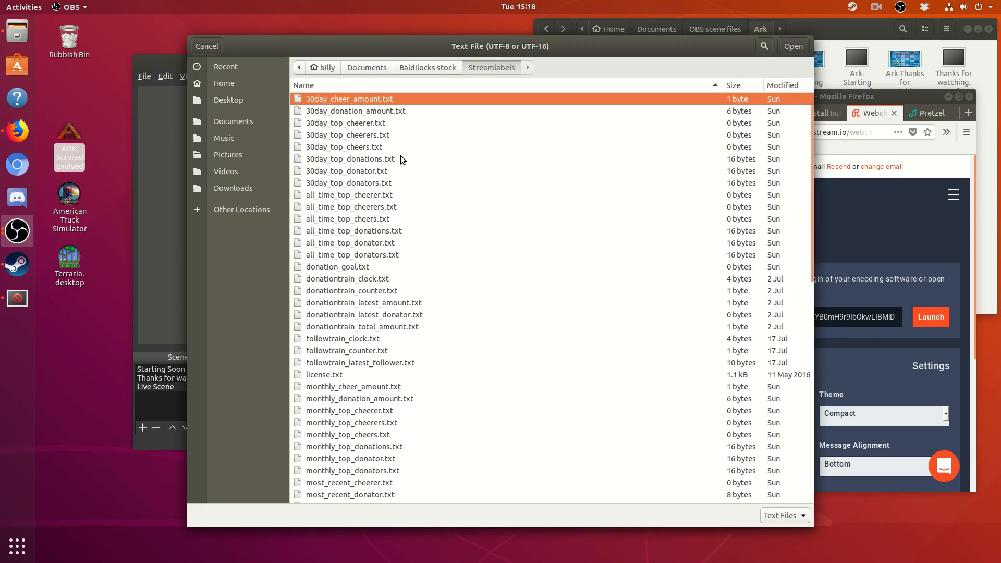
Choose most_recent_follower.txt as the text file and accept the Latest Follower source's properties.
left_click_drag(812, 124, 802, 333)
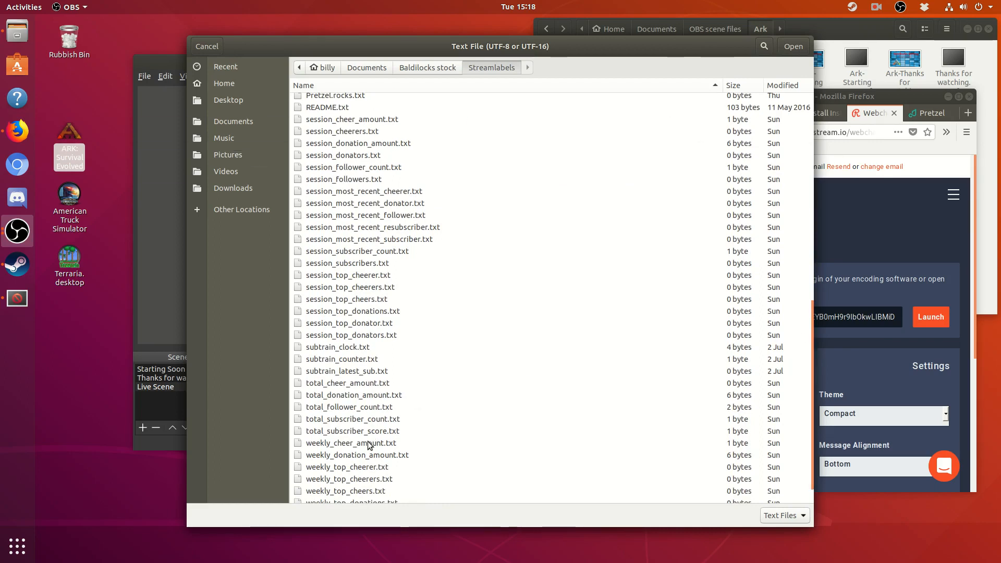
scroll(358, 299, "up", 5)
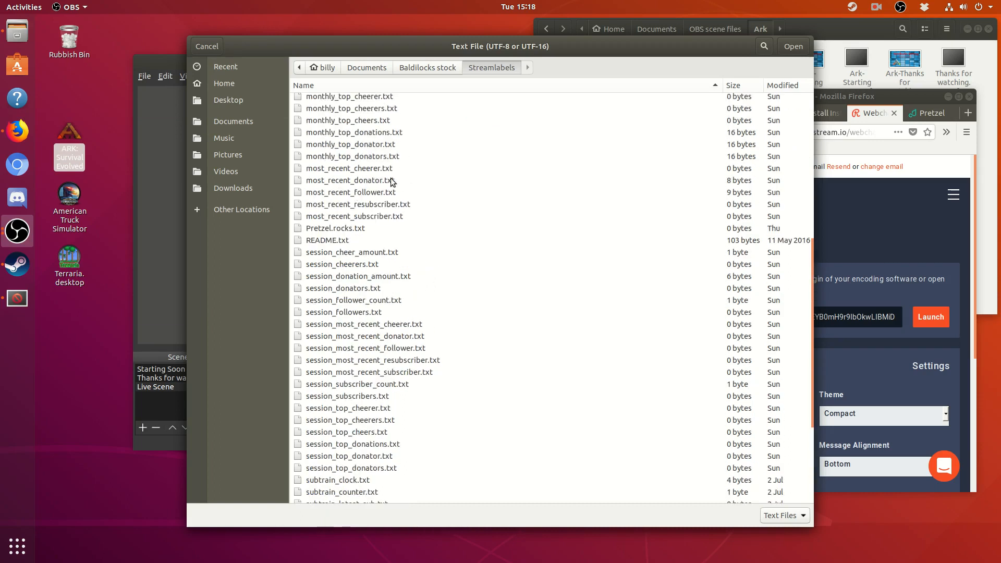
left_click(393, 192)
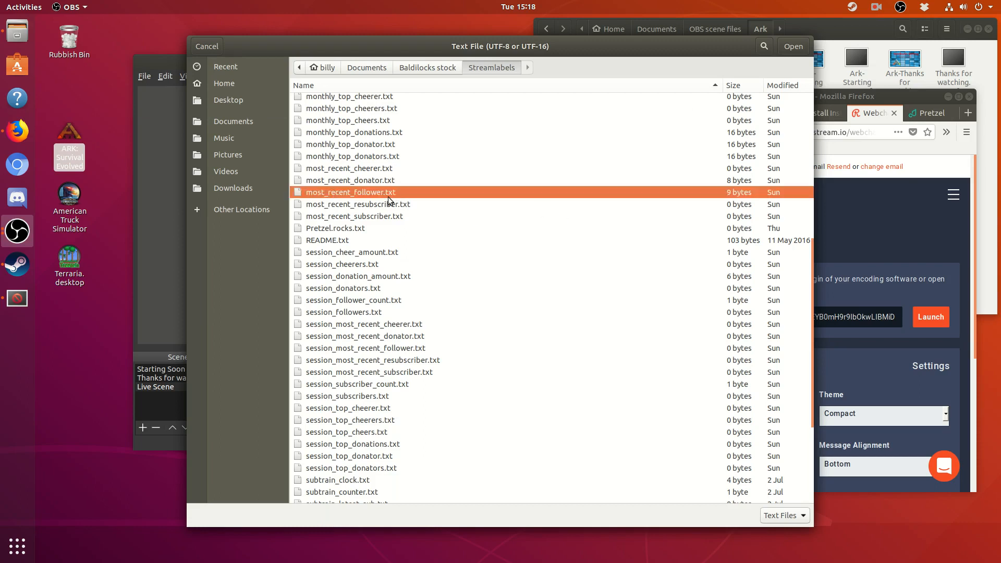
right_click(350, 192)
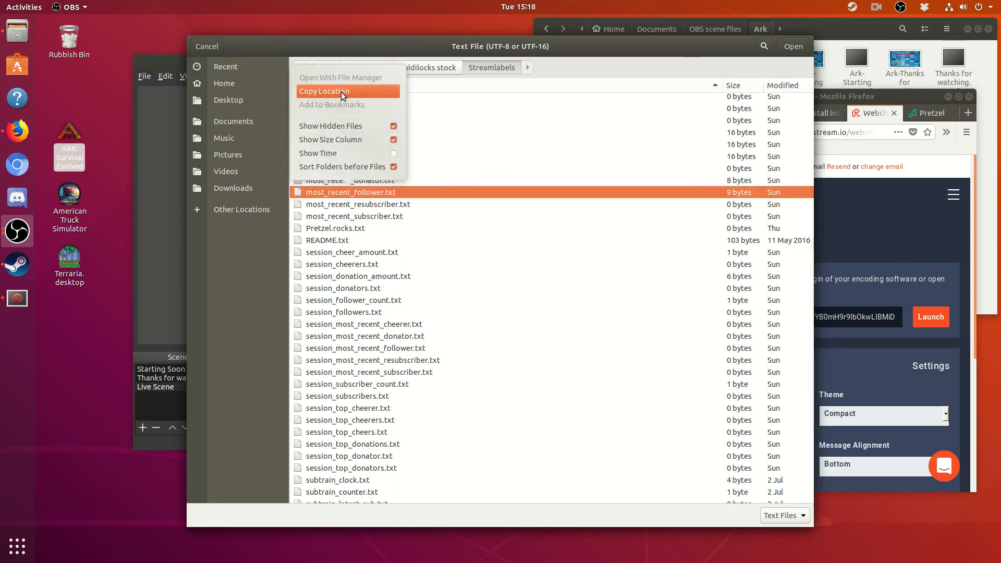
left_click(440, 189)
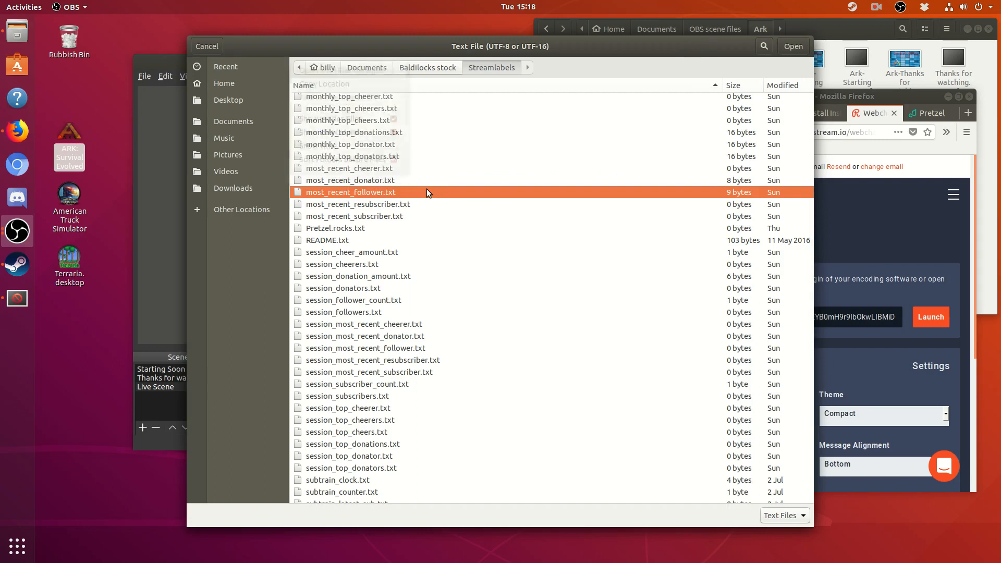
double_click(424, 192)
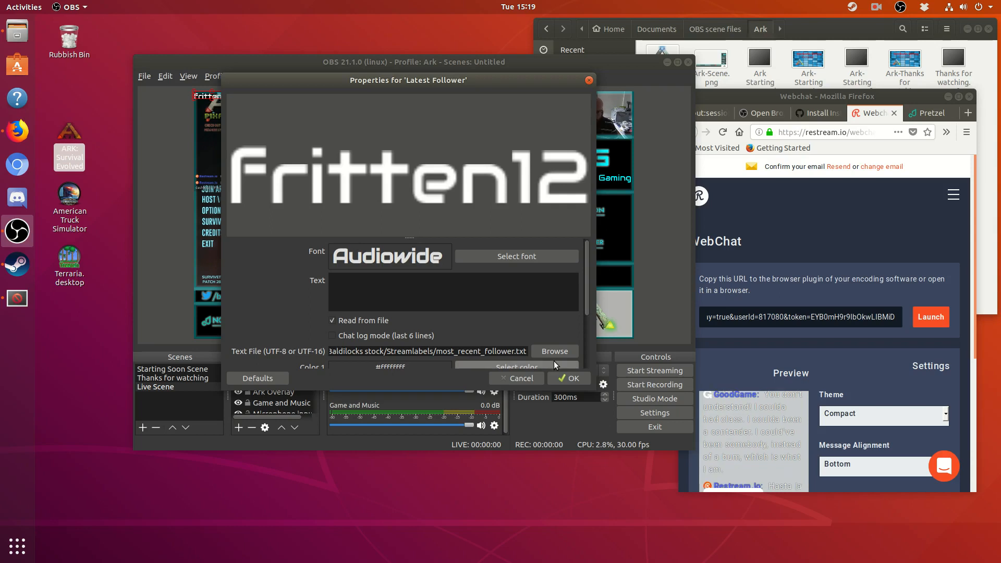
left_click(575, 378)
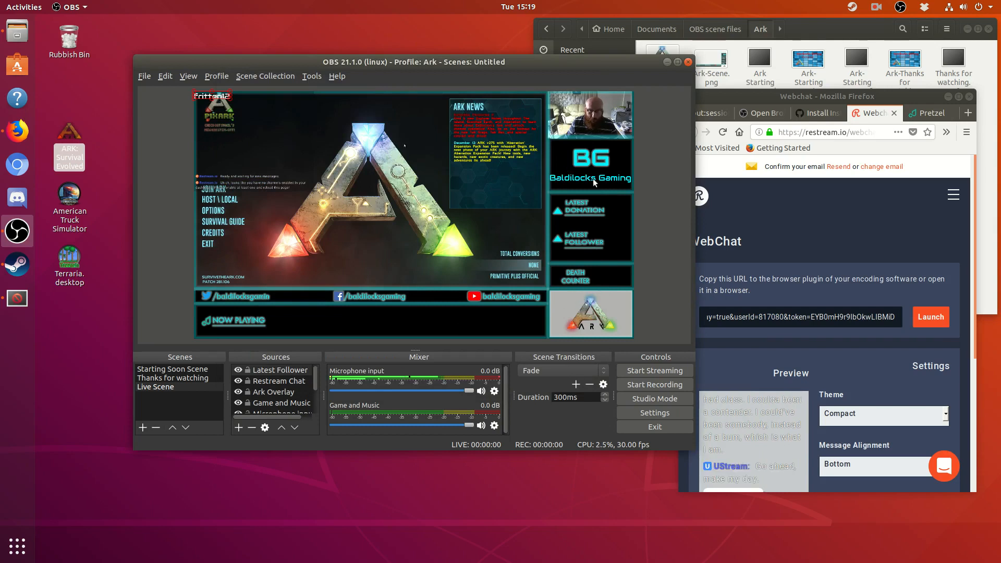
Place the follower name text directly beneath the overlay's "Latest Follower" label and deselect it.
left_click_drag(214, 96, 587, 254)
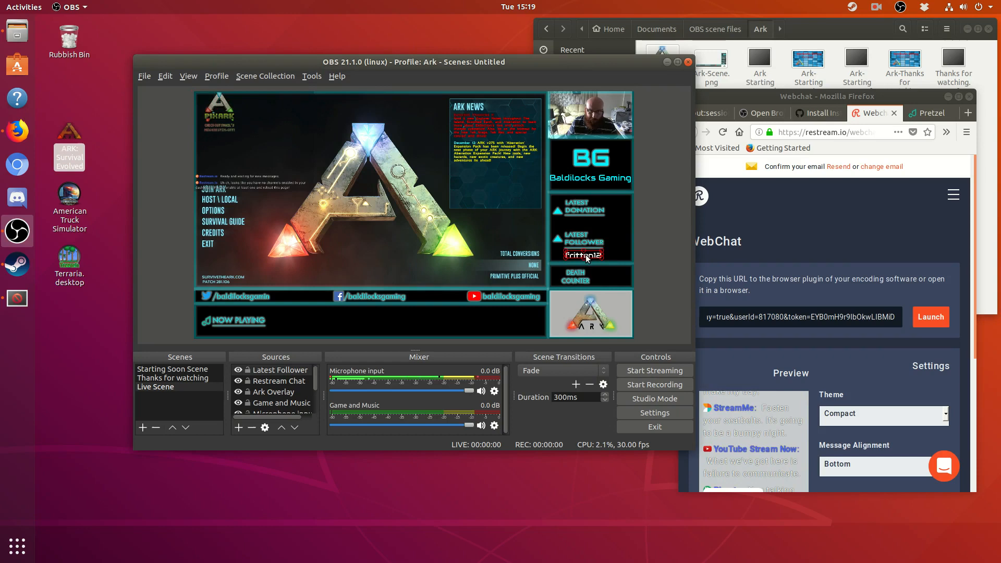
left_click(648, 281)
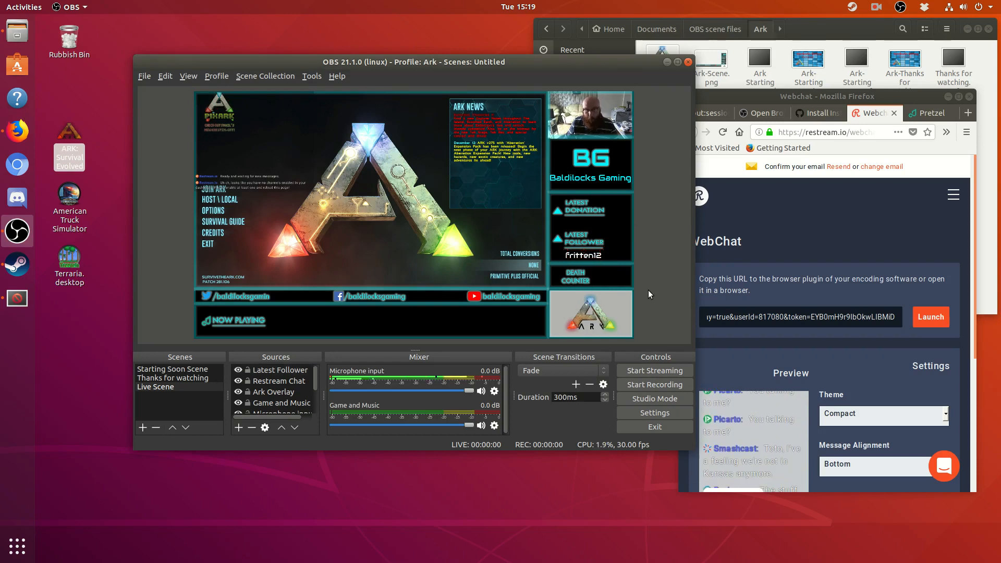
left_click(593, 222)
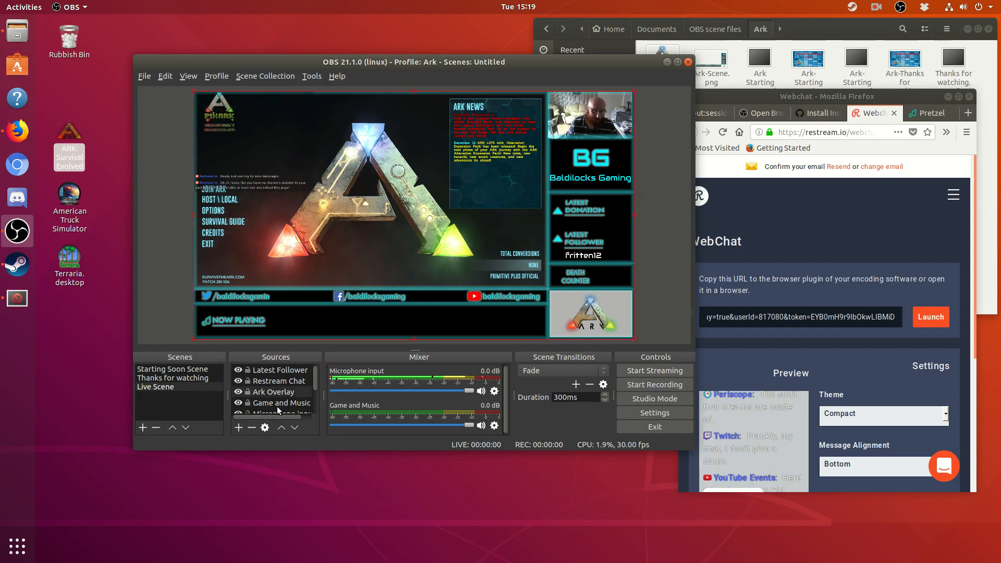
Add a new Text (FreeType 2) source named "Latest Donator" to the Live Scene.
left_click(240, 427)
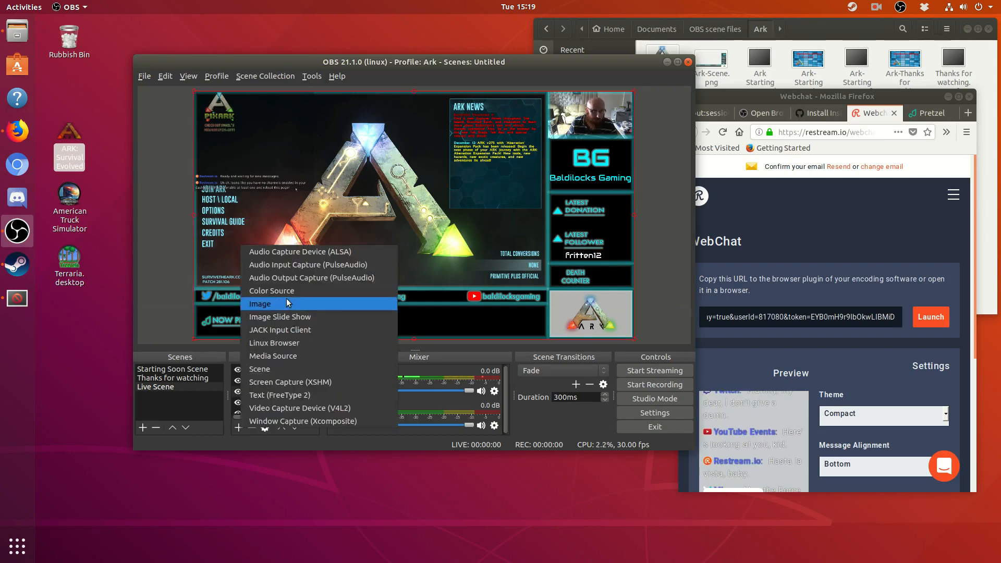
left_click(300, 395)
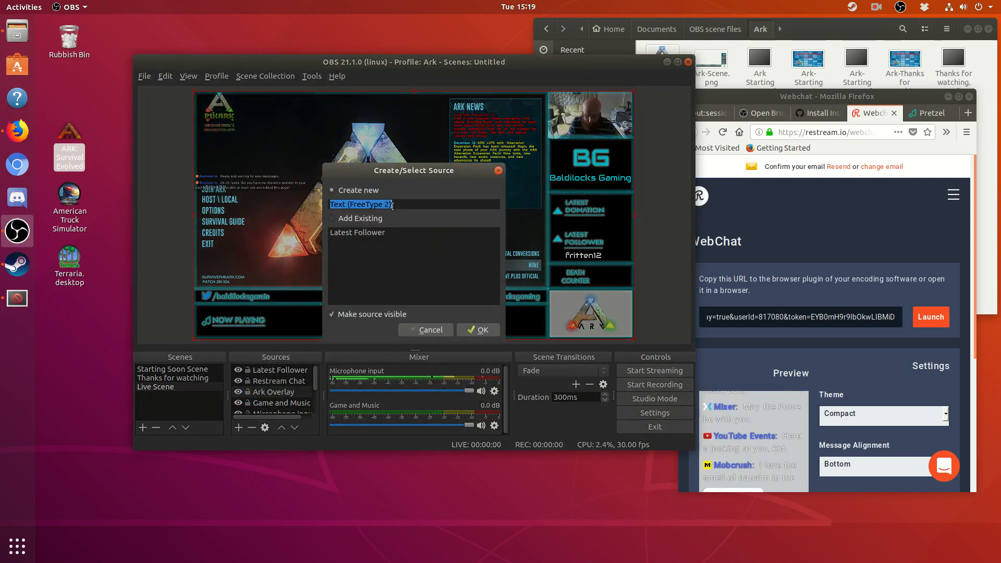
type("Latest D")
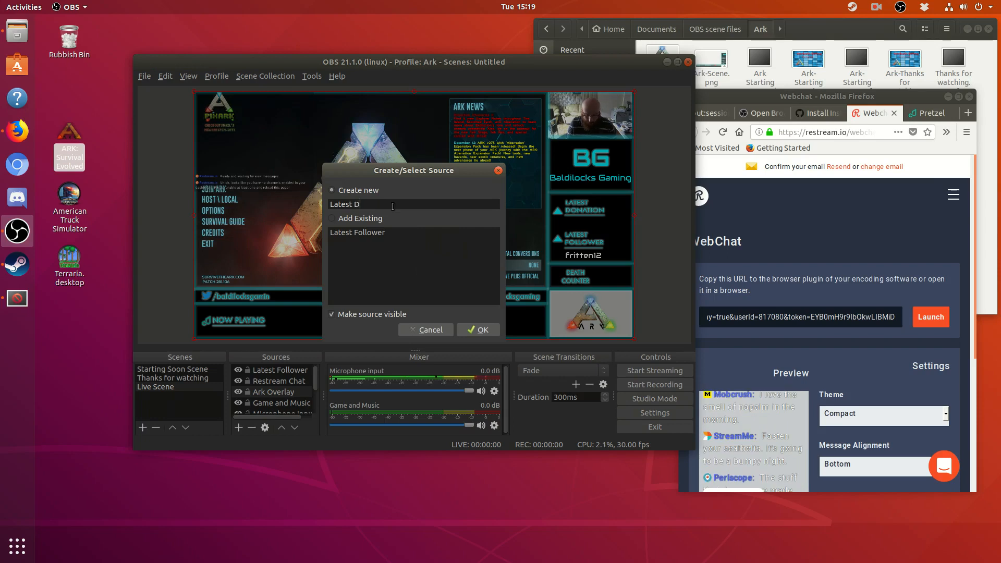
type("onator")
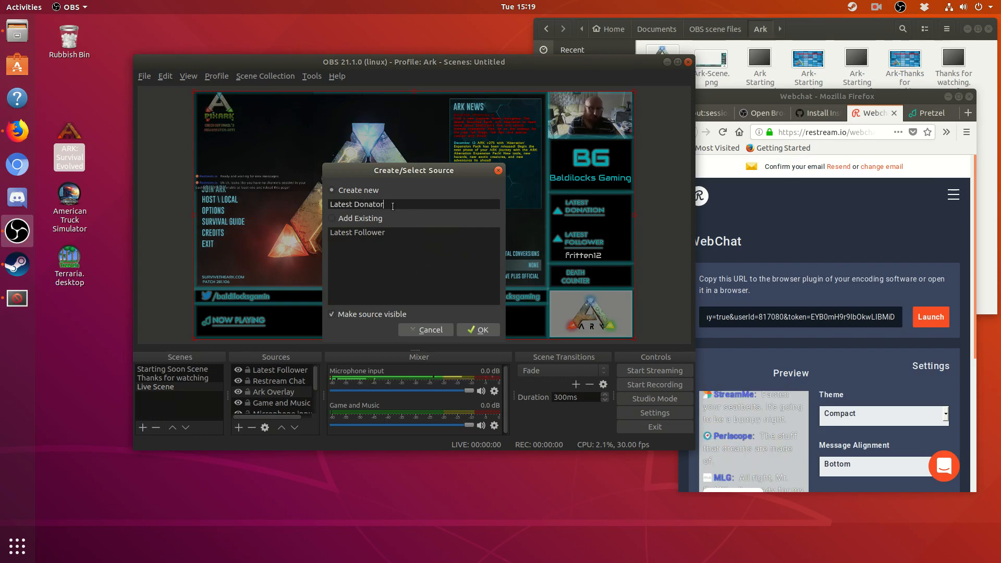
left_click(475, 325)
Set the Latest Donator source's font to Audiowide Bold and enable reading its text from a file.
left_click(508, 256)
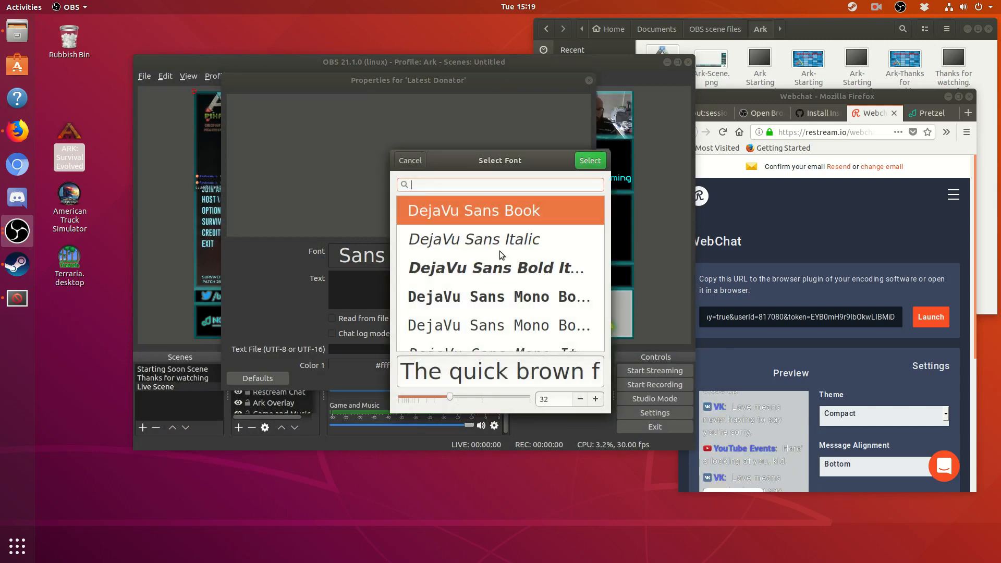
type("au")
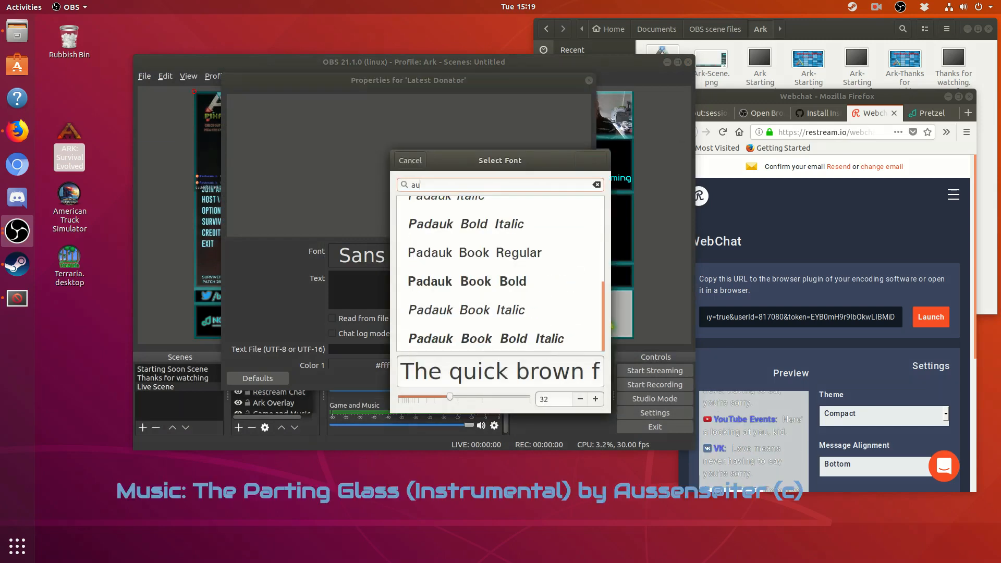
type("d")
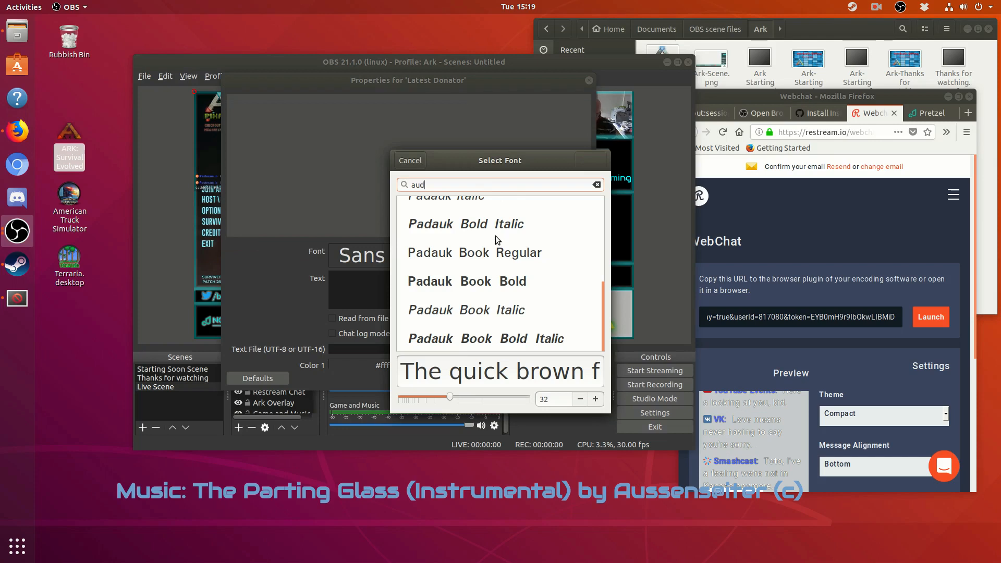
left_click(512, 268)
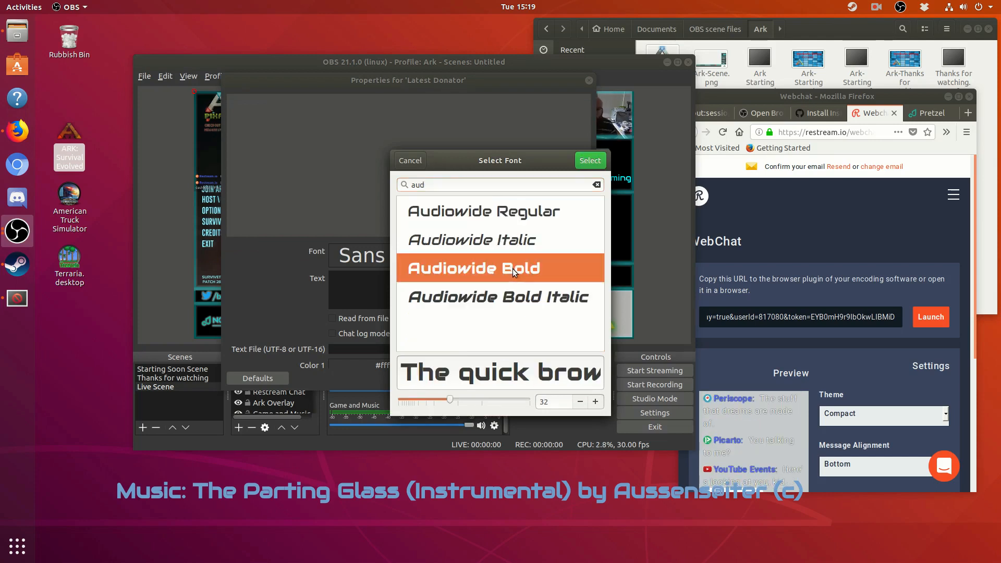
left_click(589, 160)
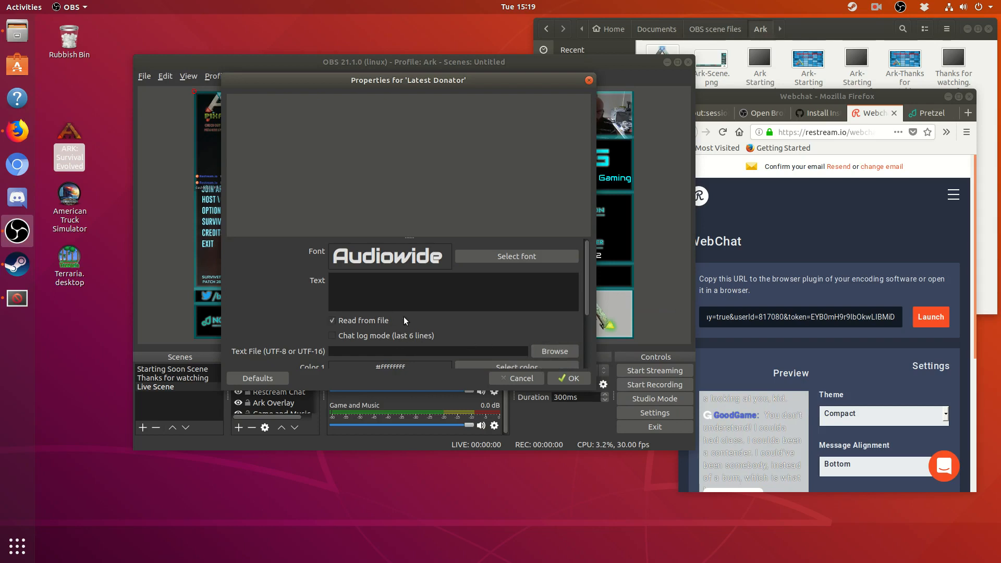
Load monthly_top_donator.txt from the Streamlabels folder as the Latest Donator source's text file.
left_click(571, 351)
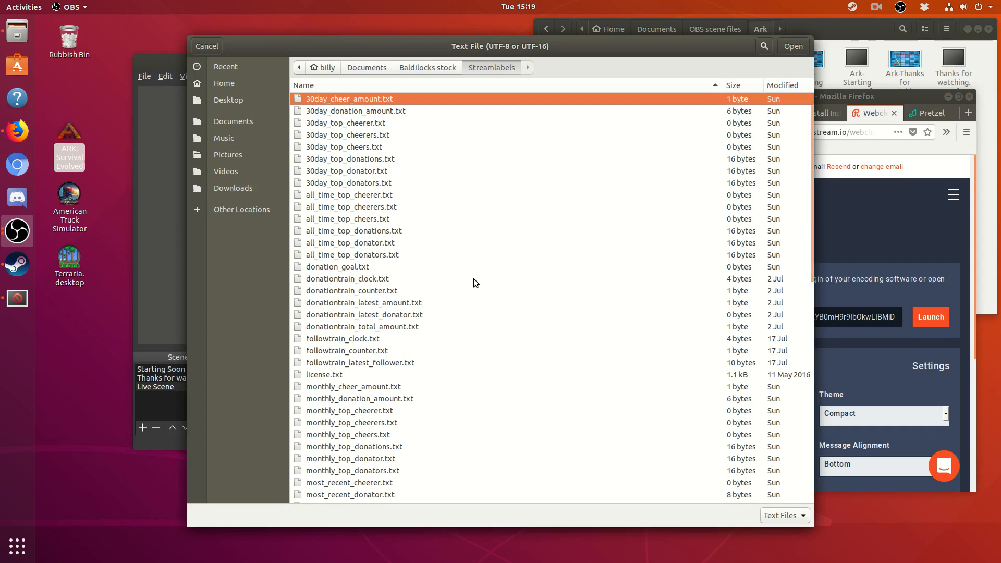
scroll(476, 282, "down", 10)
scroll(409, 232, "up", 3)
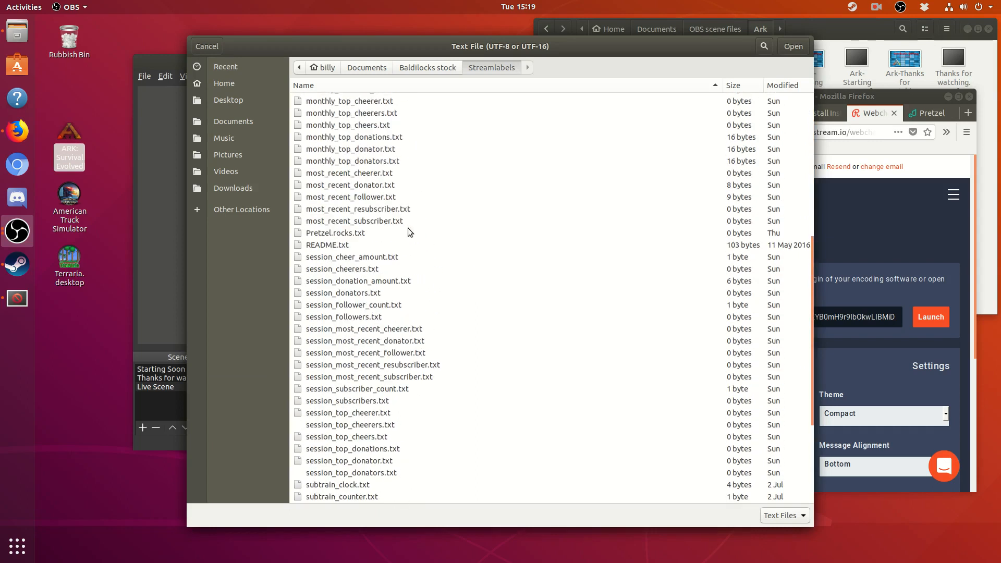
left_click(375, 151)
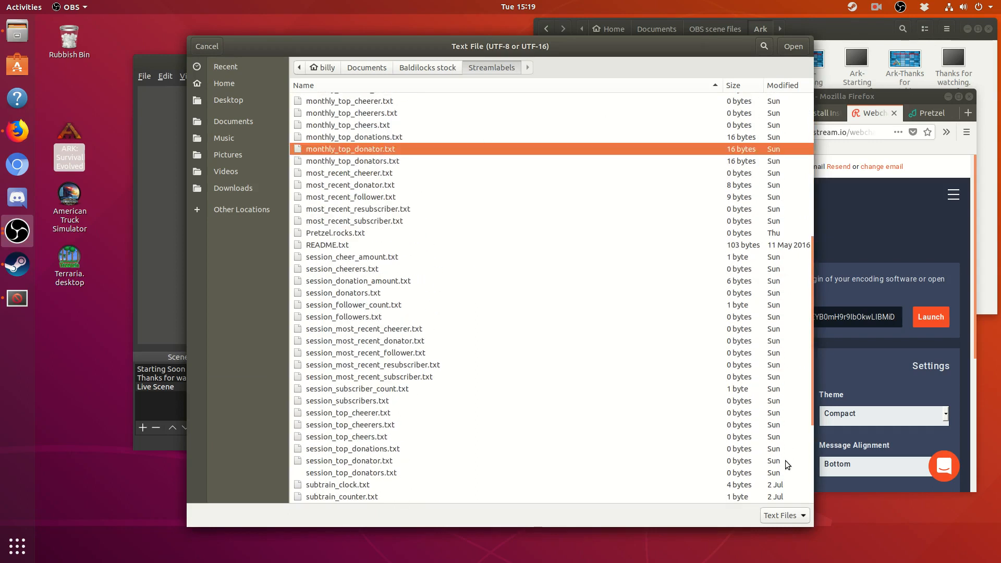
left_click(784, 48)
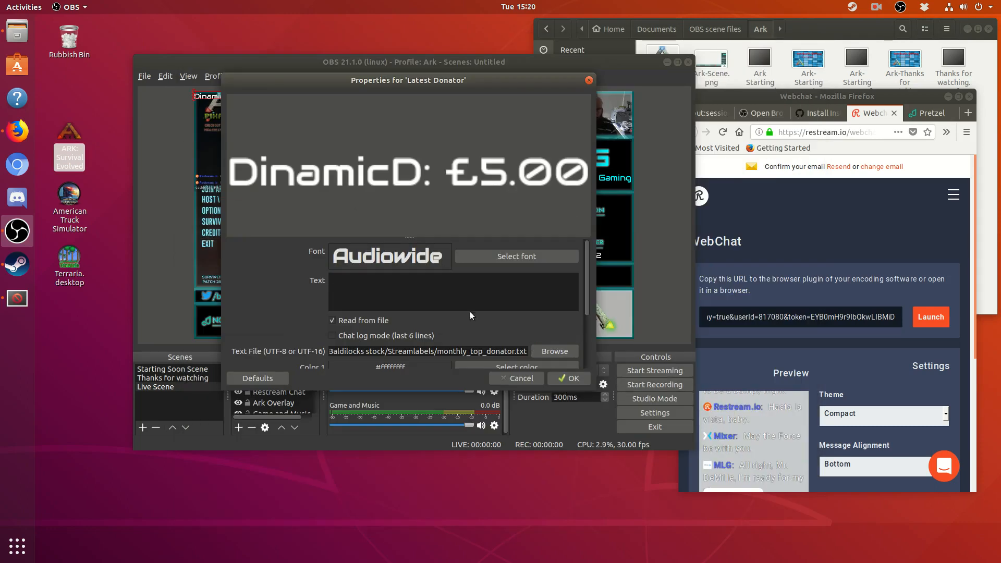
Choose most_recent_donator.txt from the Streamlabels folder as the Latest Donator source's text file.
left_click(541, 354)
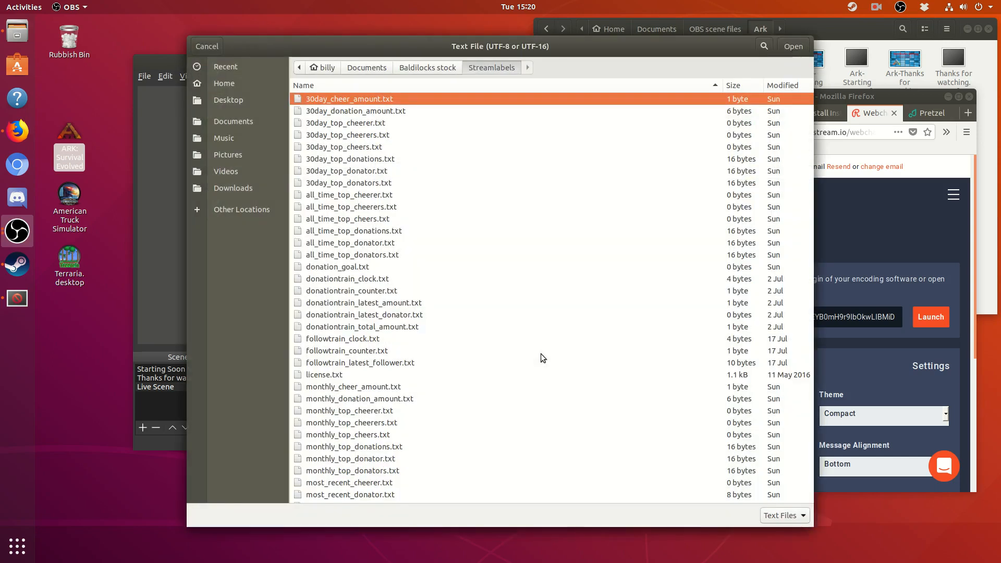
scroll(678, 175, "down", 10)
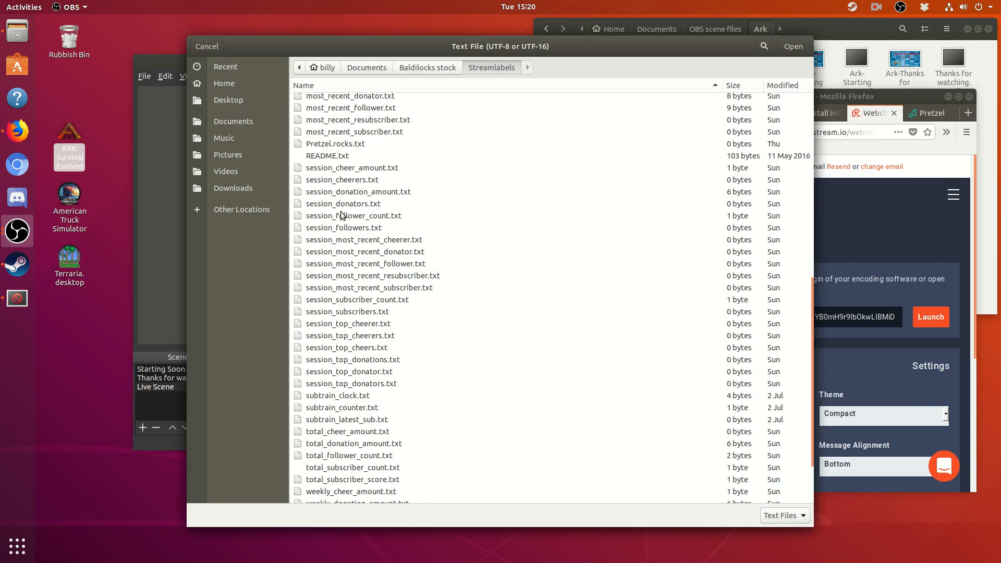
left_click(349, 96)
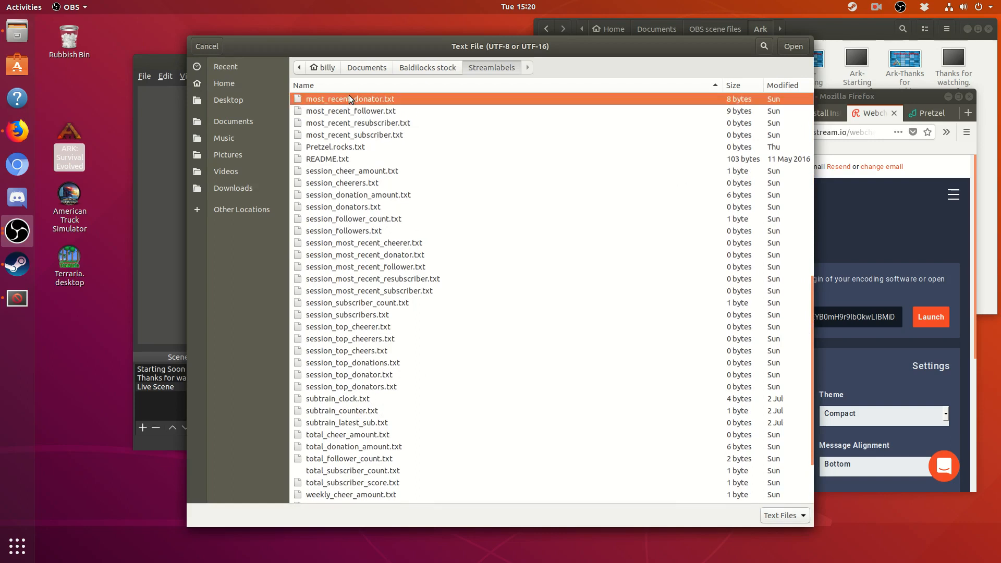
double_click(636, 98)
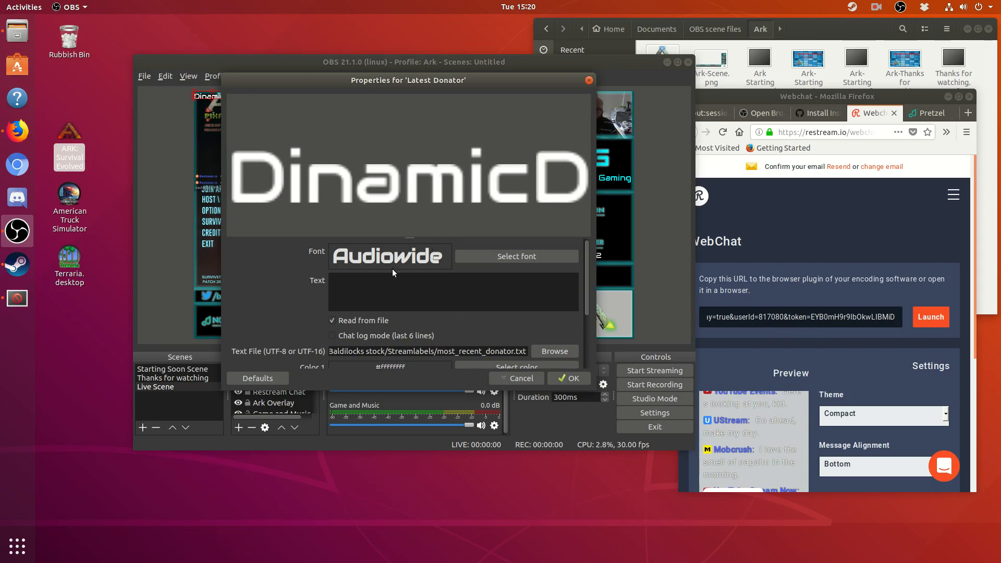
Accept the Latest Donator properties and place the donator name directly beneath the overlay's "Latest Donation" label.
left_click(572, 380)
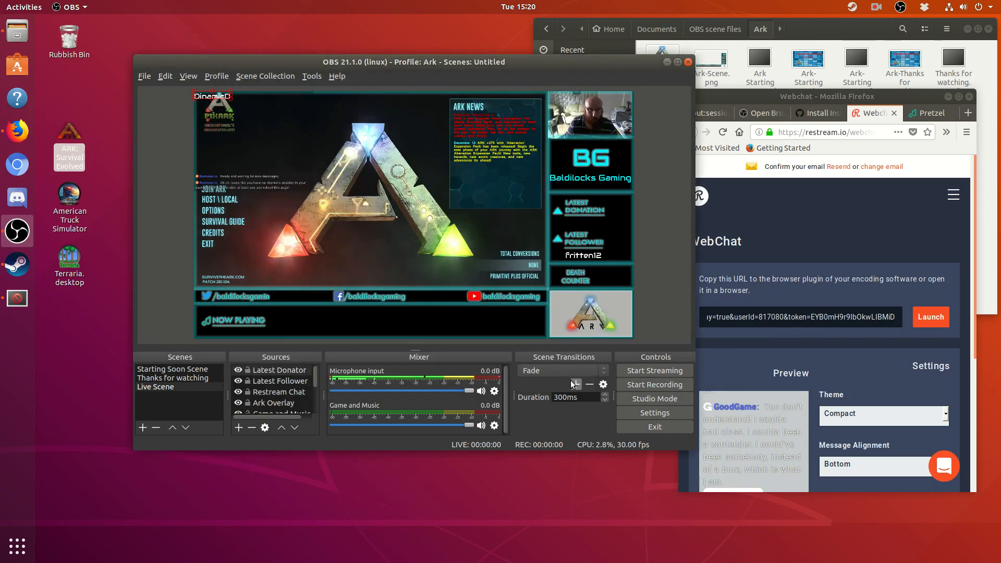
left_click_drag(205, 94, 577, 220)
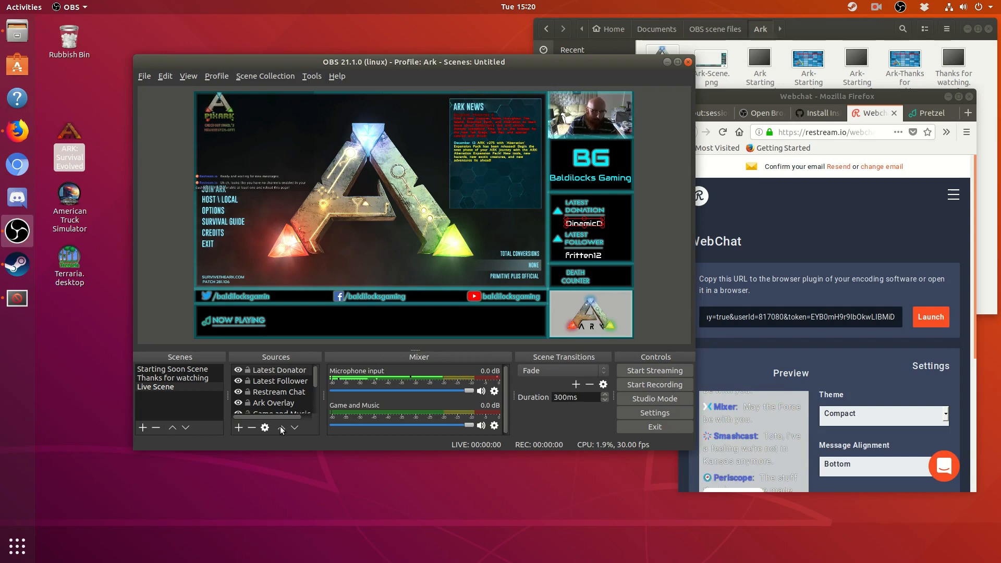
Add a new Text (FreeType 2) source named "Website address" to the Live Scene.
left_click(239, 427)
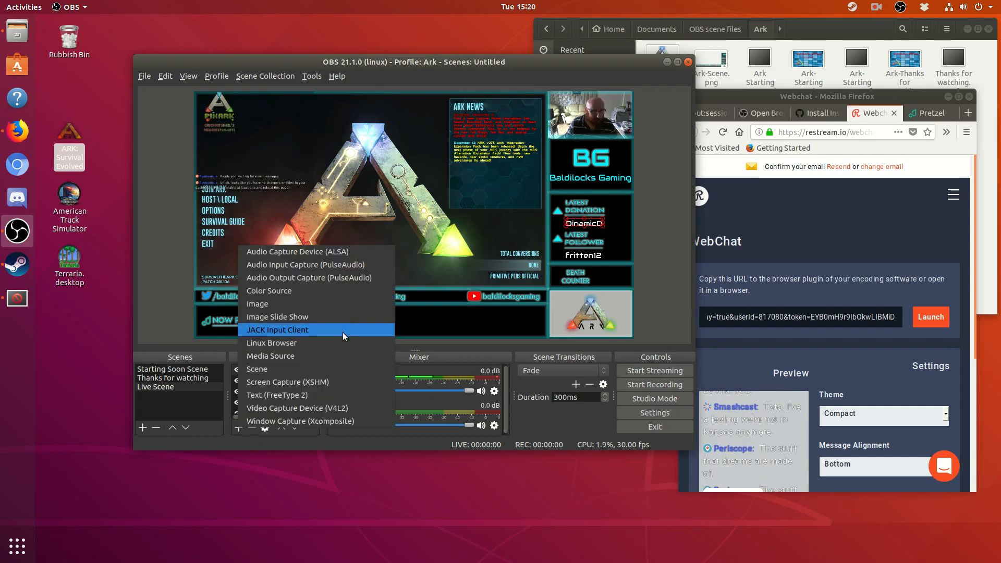
left_click(353, 395)
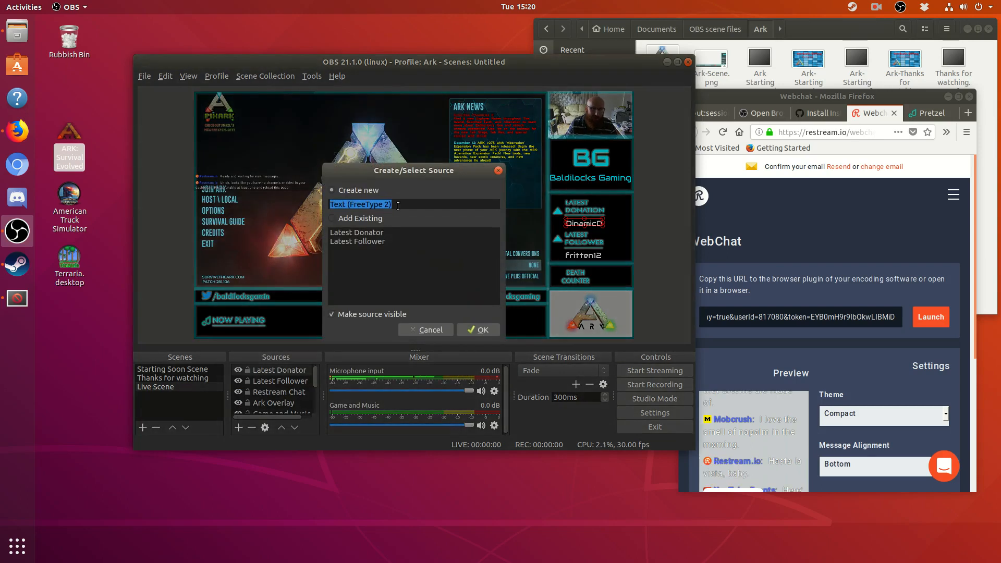
type("Website address")
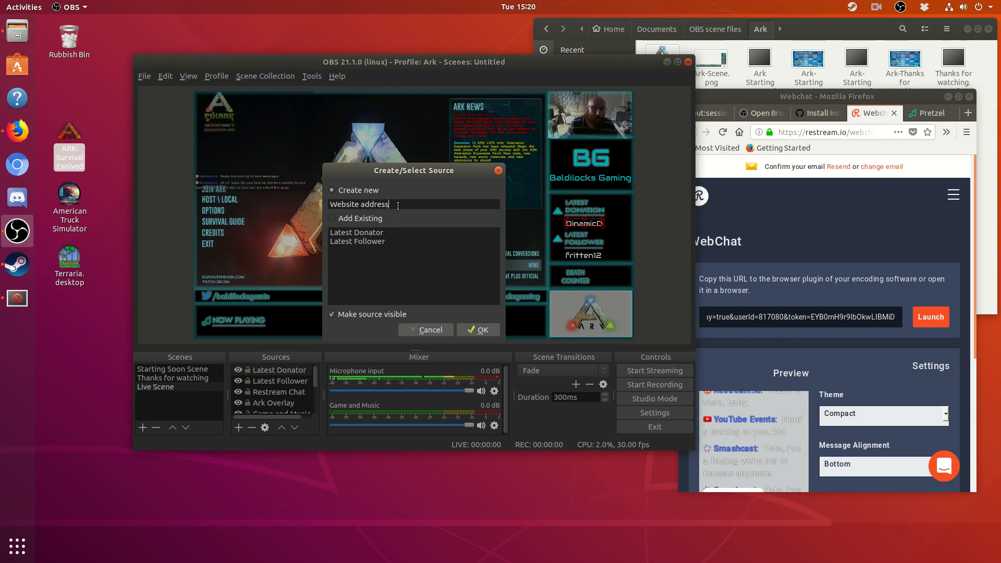
left_click(479, 331)
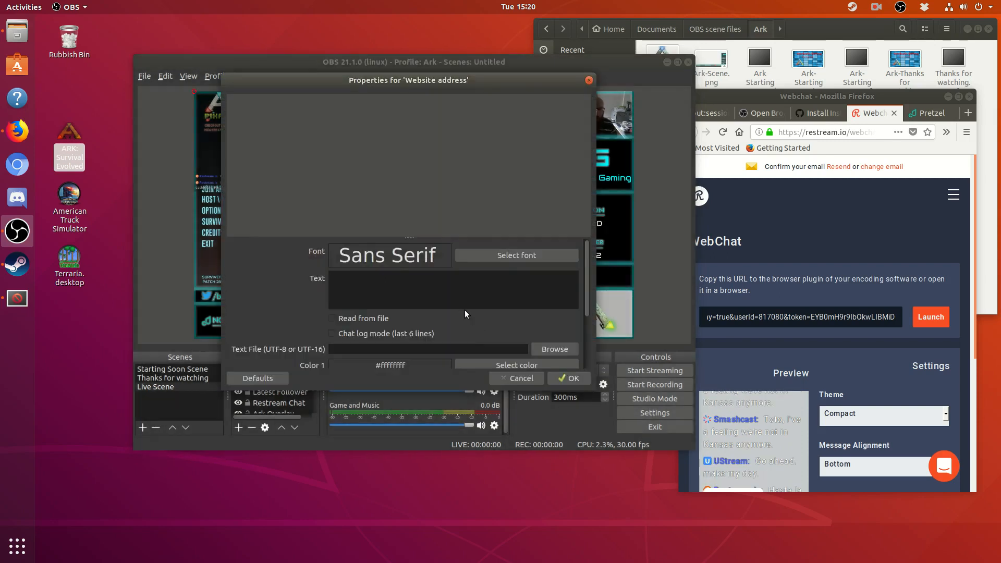
Set the Website address source's font to Audiowide Bold.
left_click(497, 253)
type("audio")
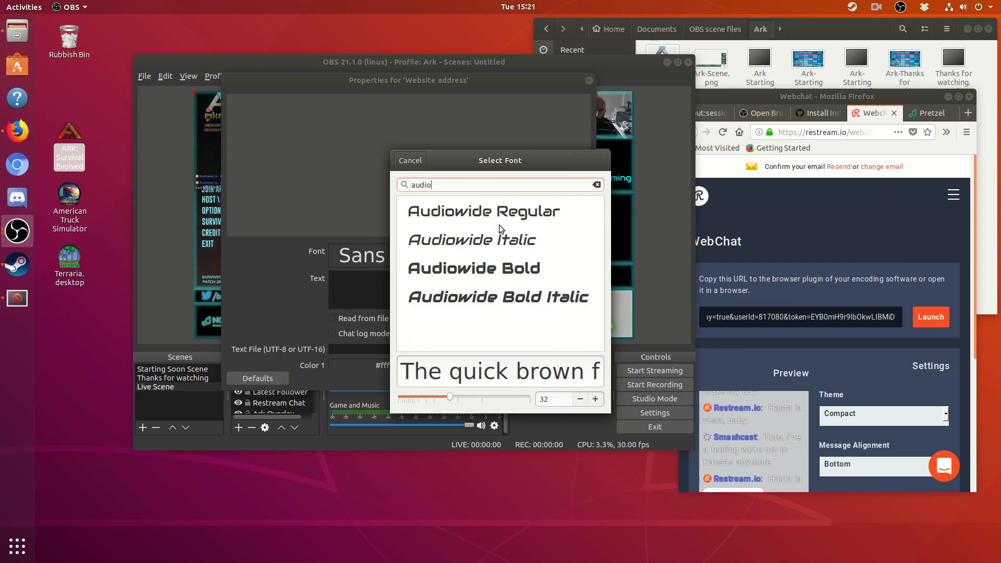
left_click(508, 265)
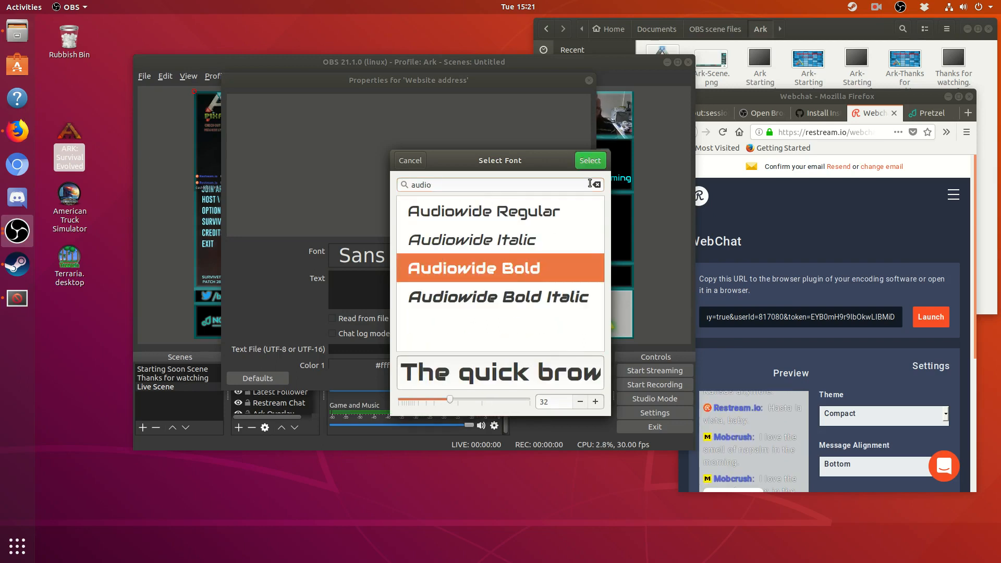
left_click(589, 160)
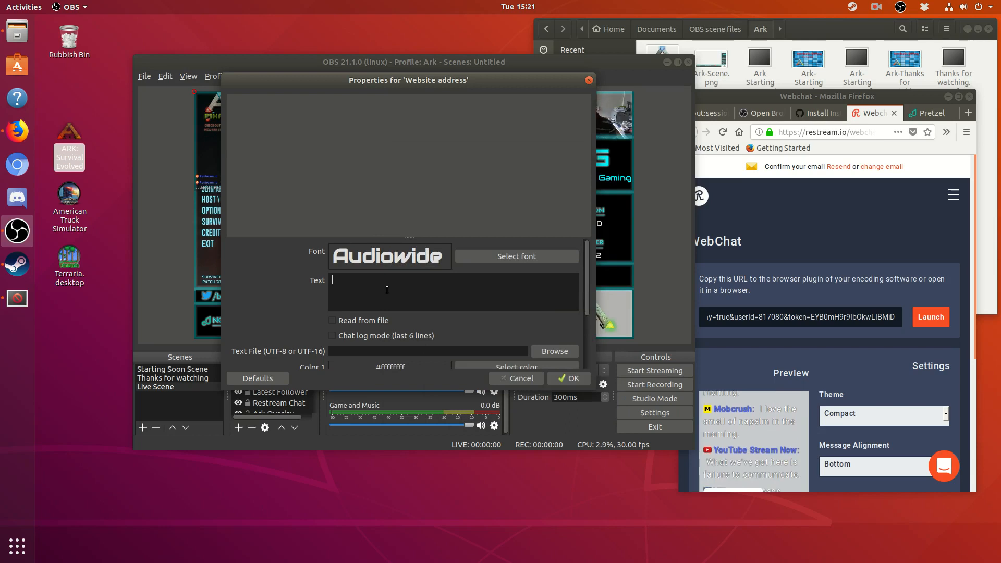
type("ww")
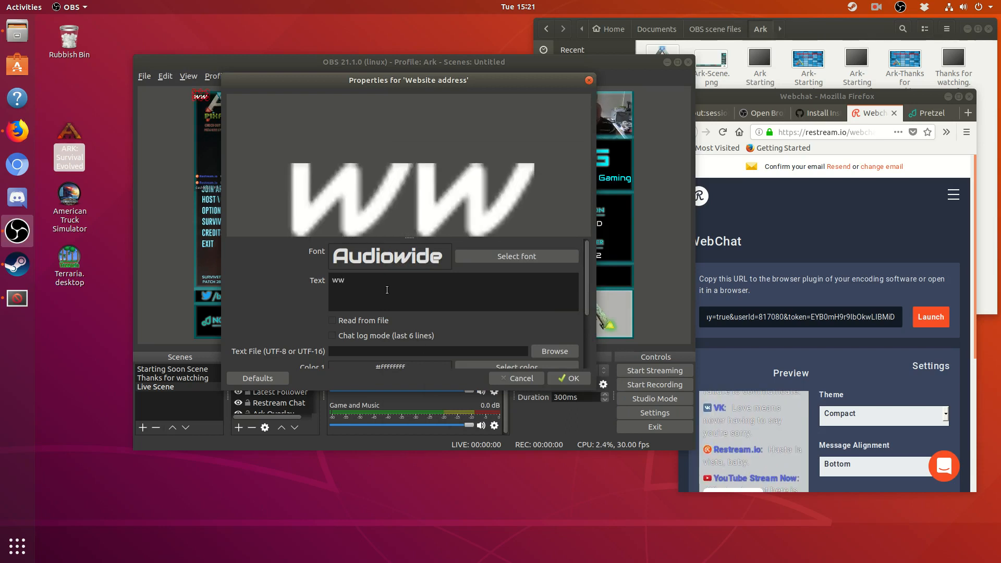
type("w.baldi")
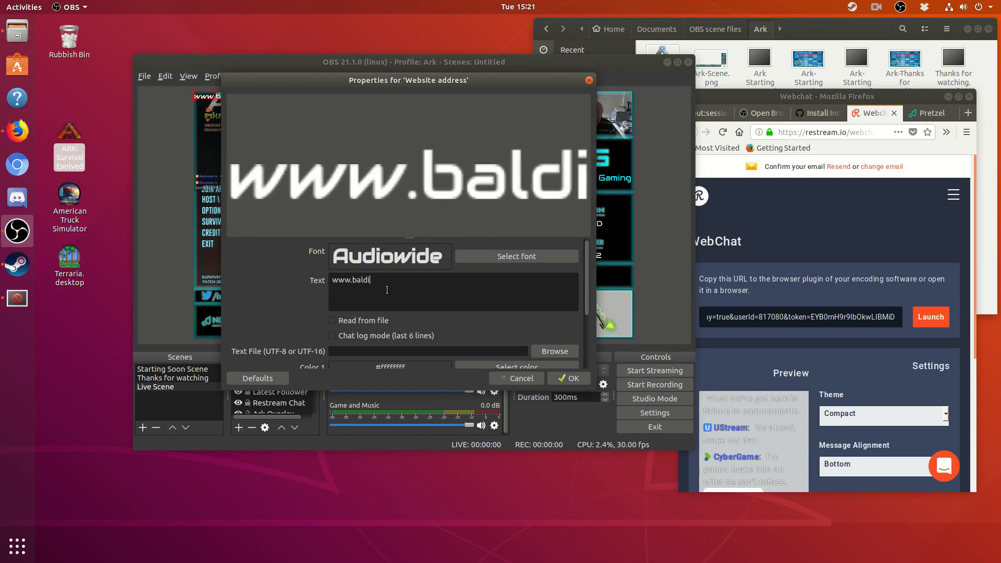
type("locksgaming.")
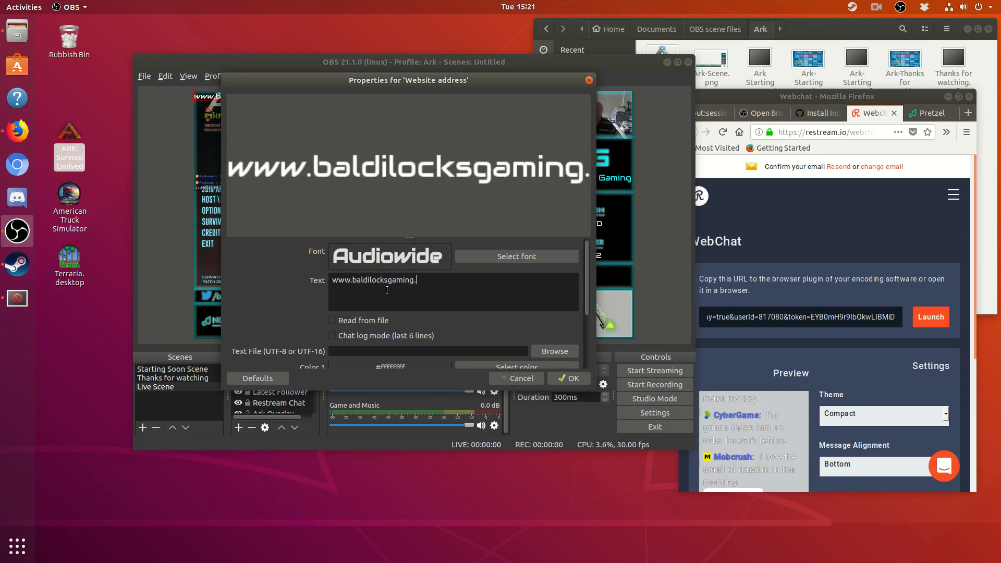
type("bwwd.co.uk")
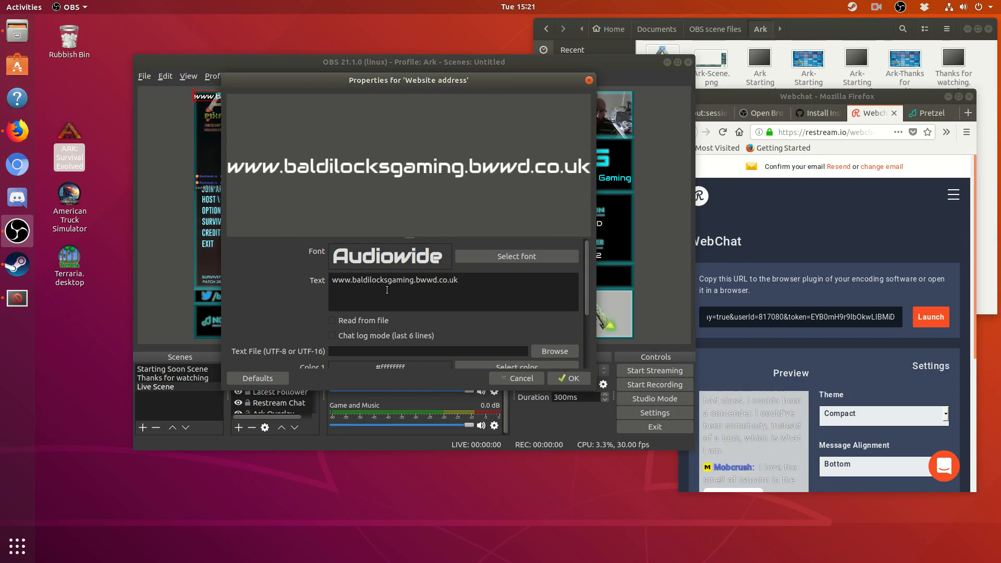
Examine the font choices and the Color 1 palette available for the Website address text.
left_click(511, 256)
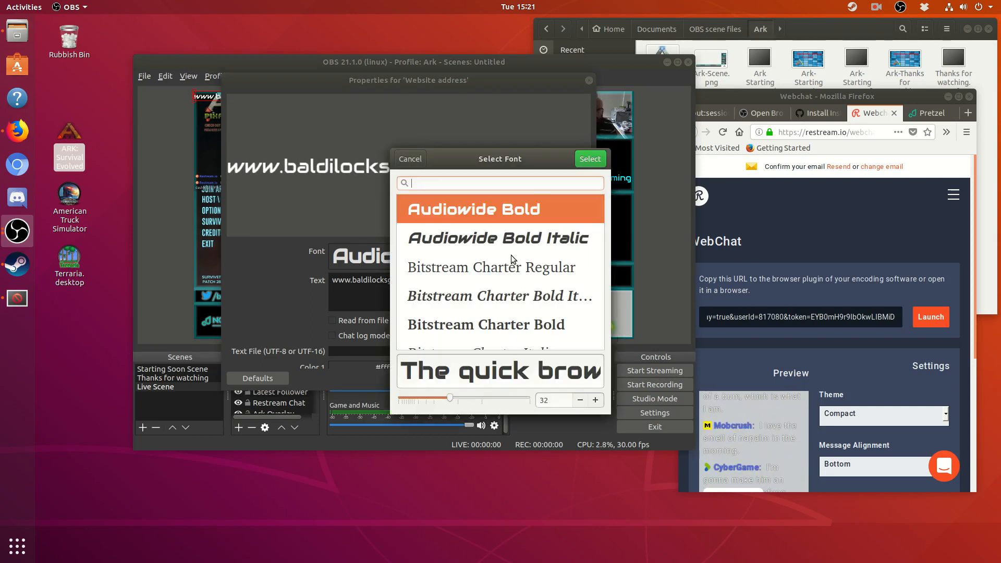
left_click(590, 158)
scroll(450, 305, "down", 1)
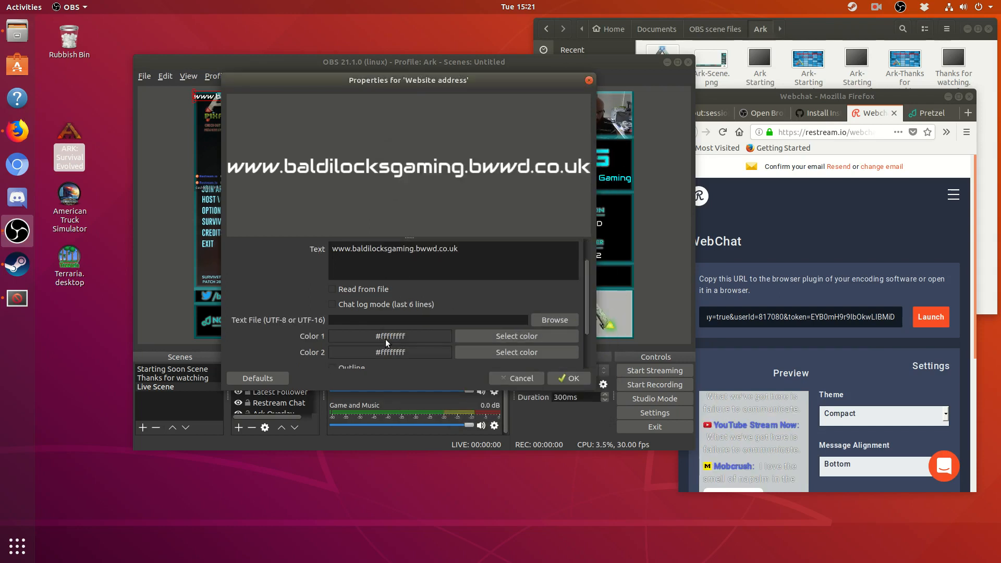
left_click(546, 340)
left_click(609, 218)
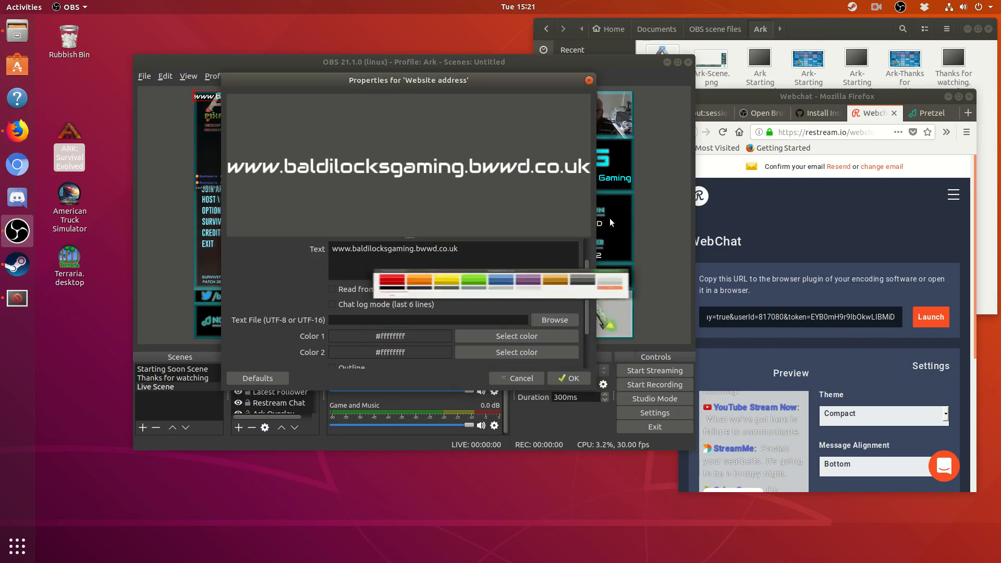
Try the Outline and Drop Shadow effects on the Website address text and switch both off again.
scroll(427, 318, "down", 2)
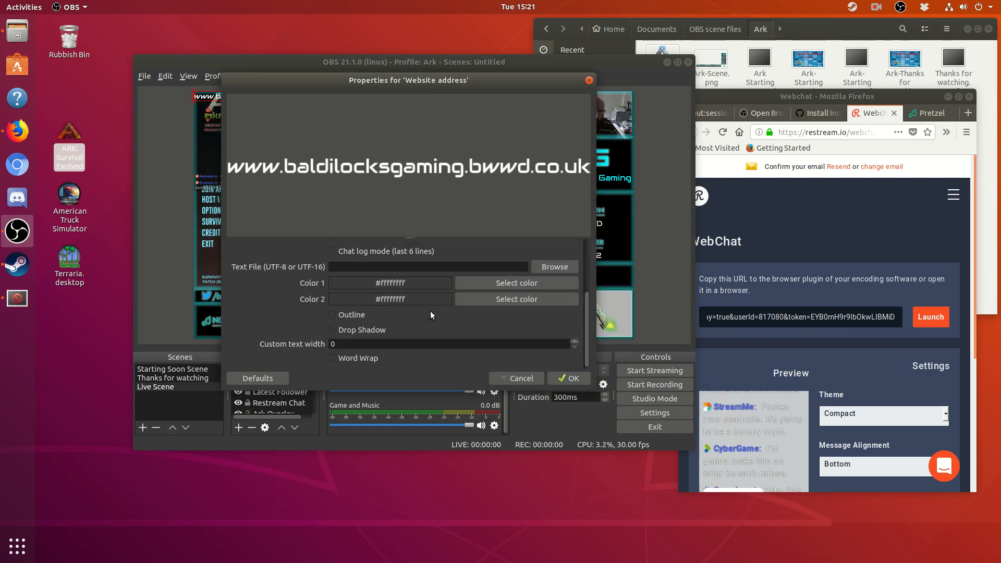
left_click(336, 315)
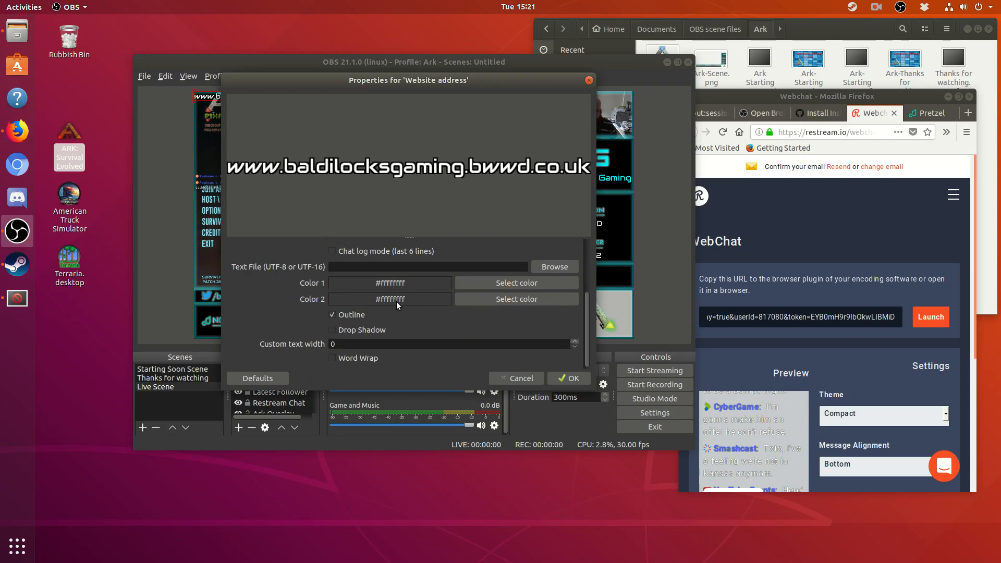
left_click(333, 330)
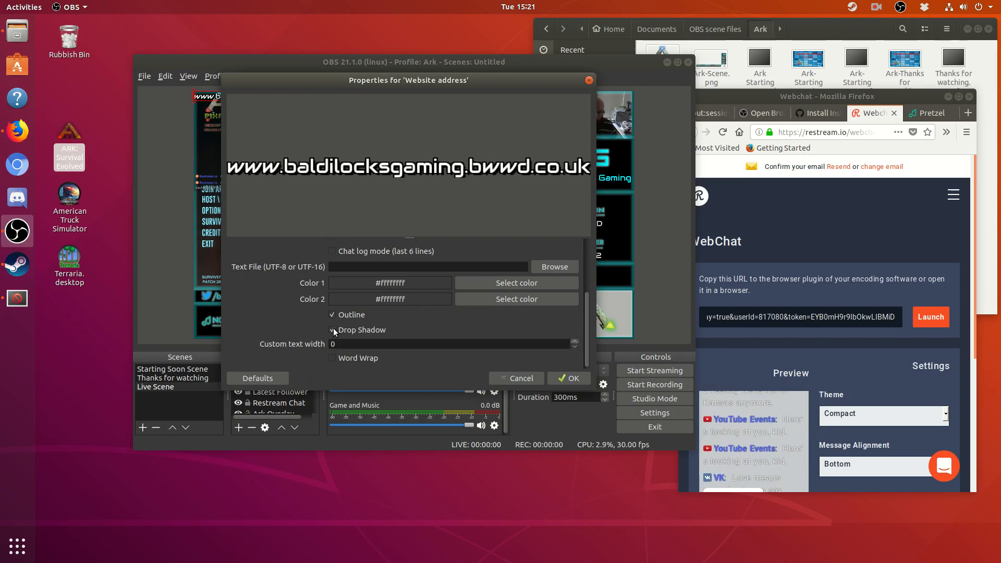
left_click(332, 314)
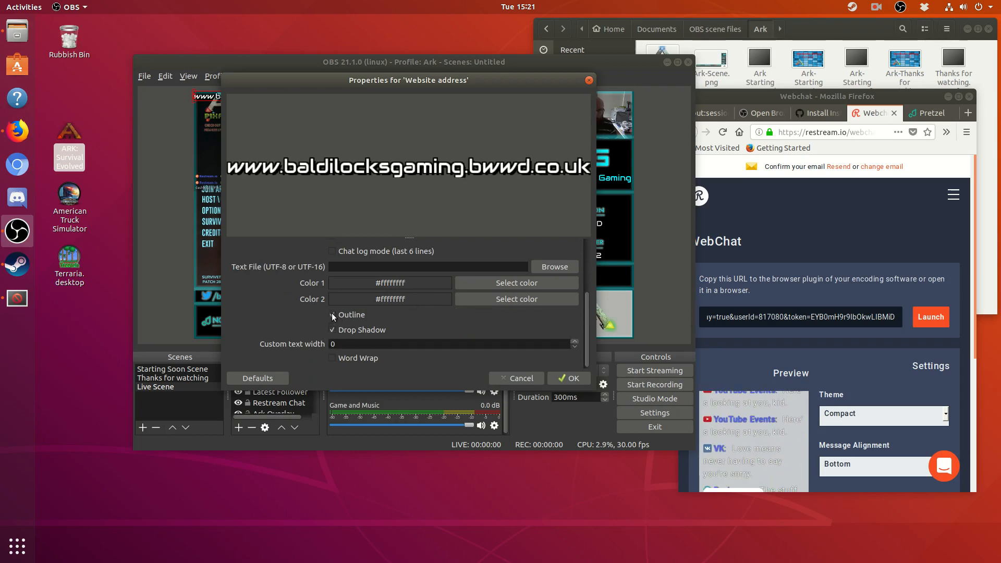
left_click(336, 314)
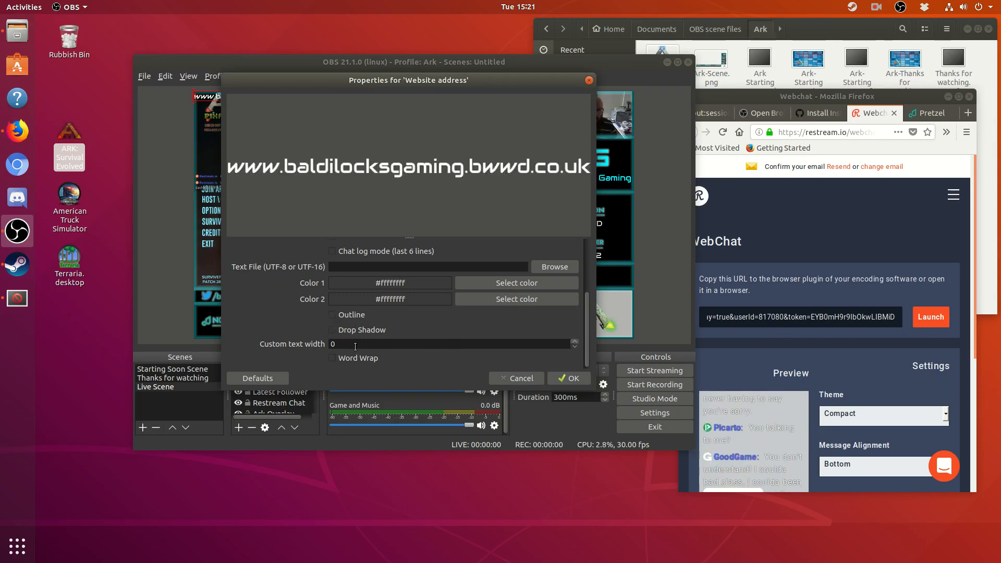
left_click(329, 358)
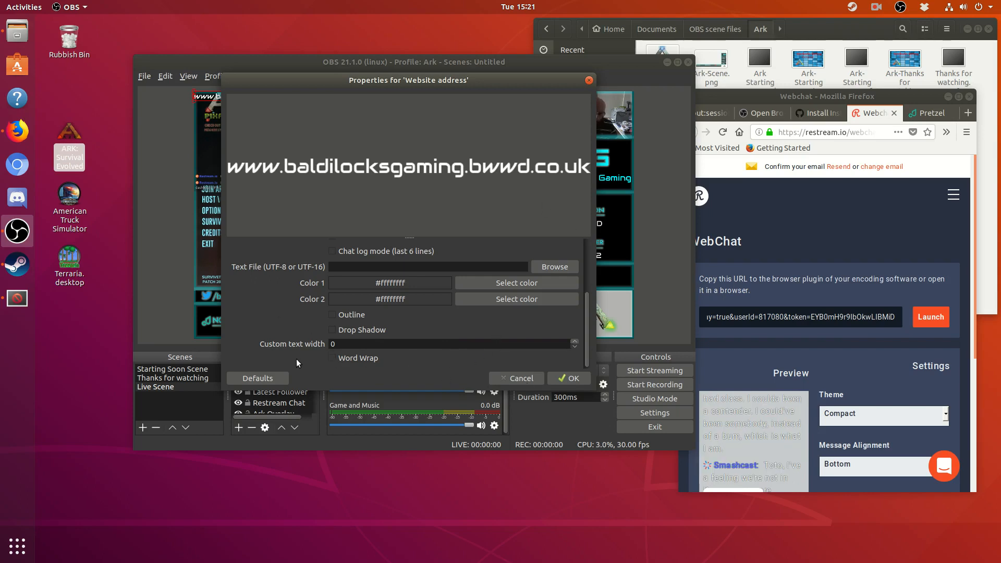
Accept the Website address properties and place the text in the upper corner of the Now Playing panel, beside the Ark logo.
scroll(535, 344, "up", 4)
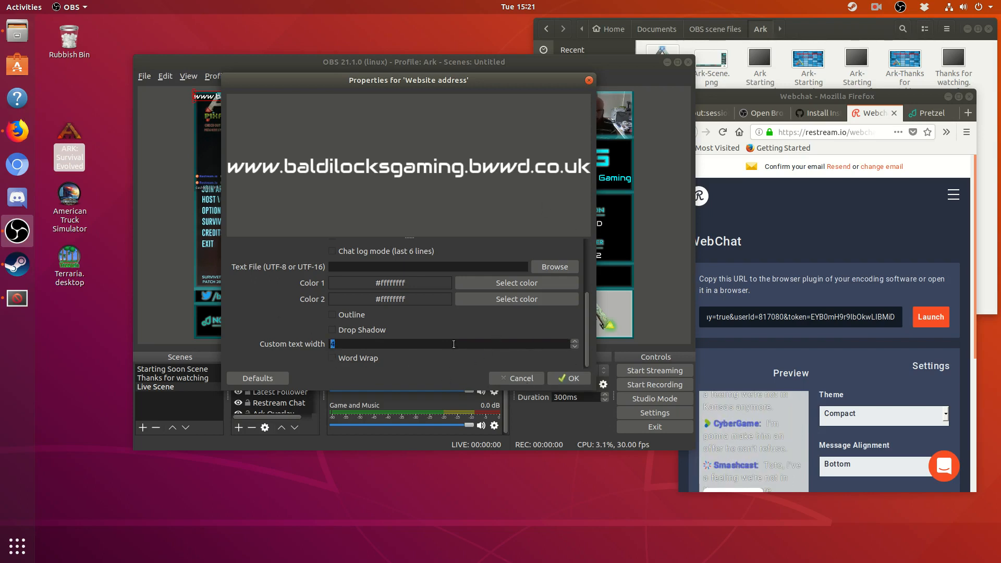
type("1")
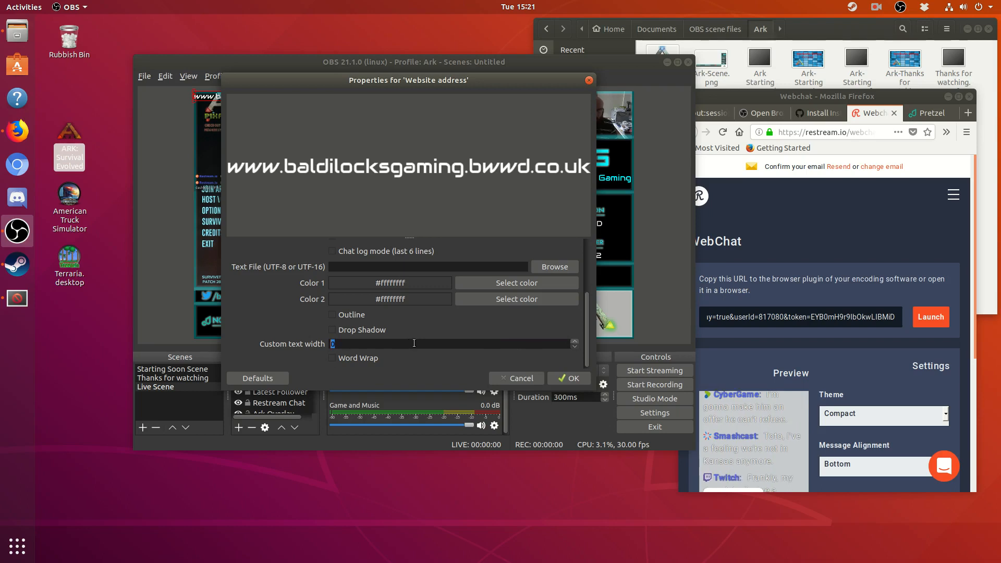
scroll(463, 342, "down", 1)
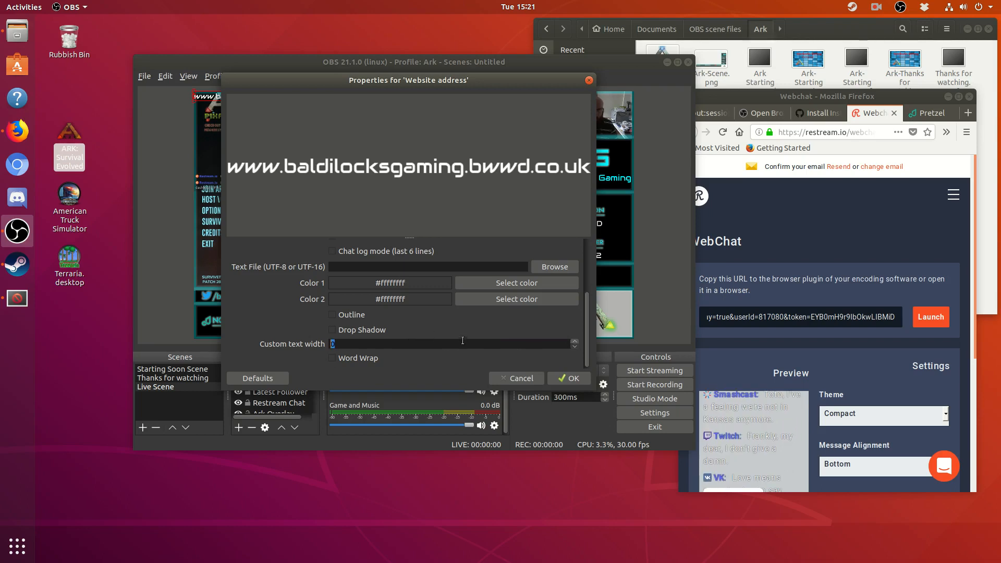
left_click_drag(588, 311, 594, 264)
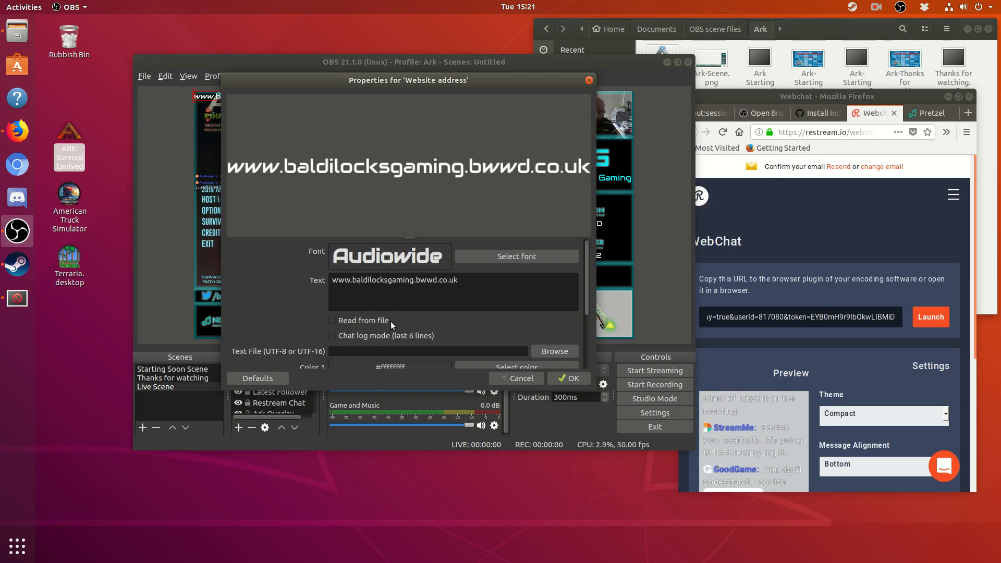
left_click(571, 378)
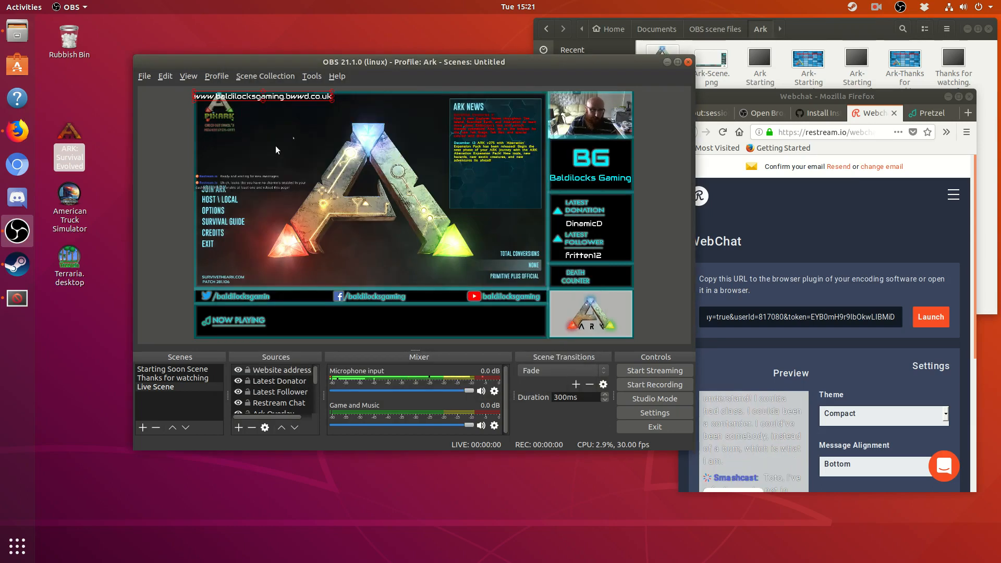
left_click_drag(263, 98, 476, 314)
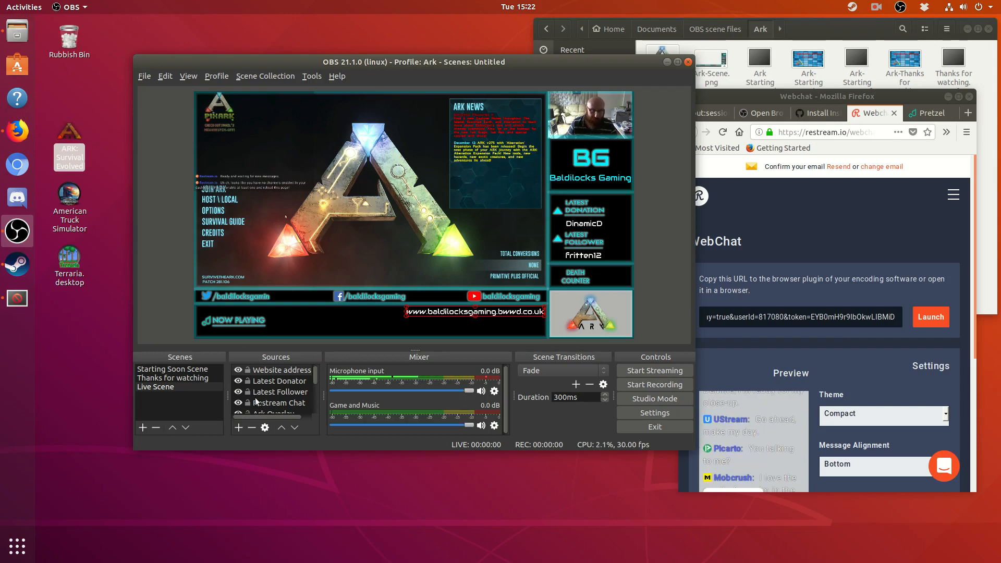
Add a new Media Source named intro to the Live Scene.
left_click(240, 428)
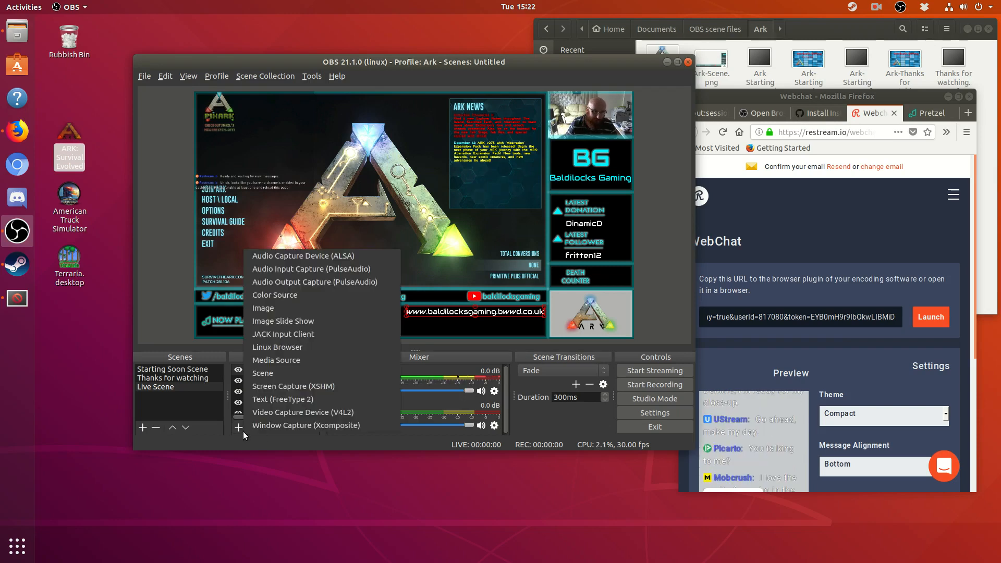
left_click(317, 363)
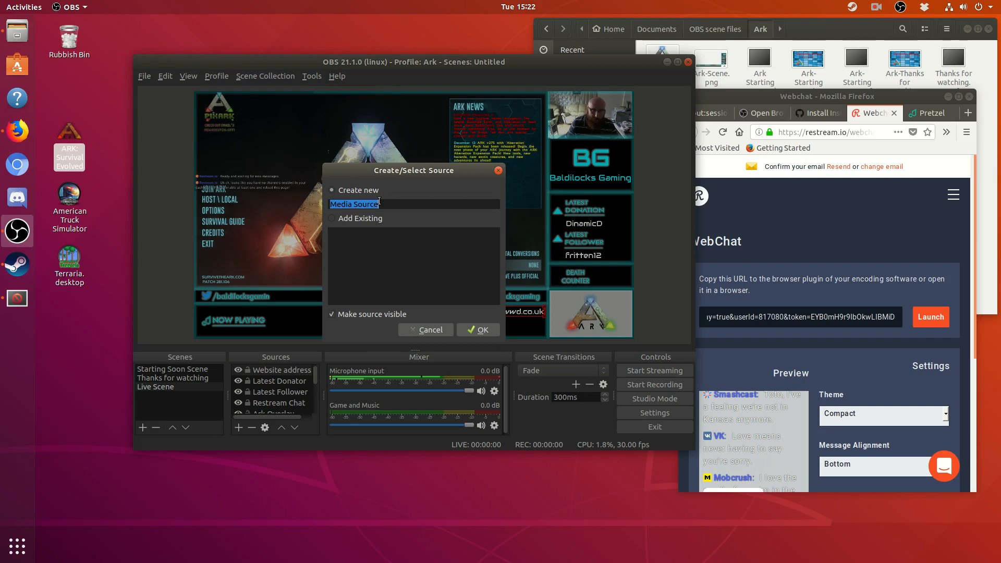
type("p")
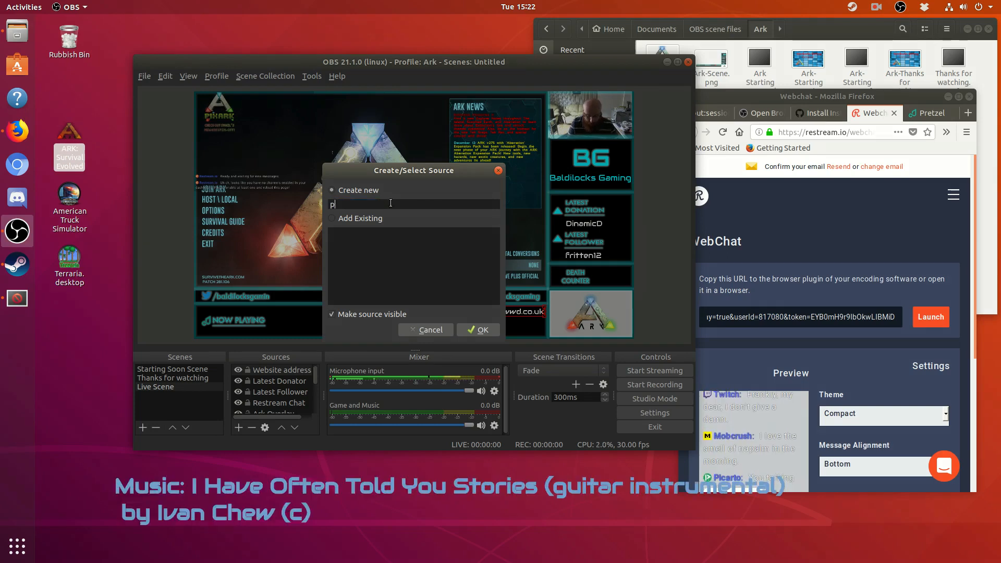
type("retor")
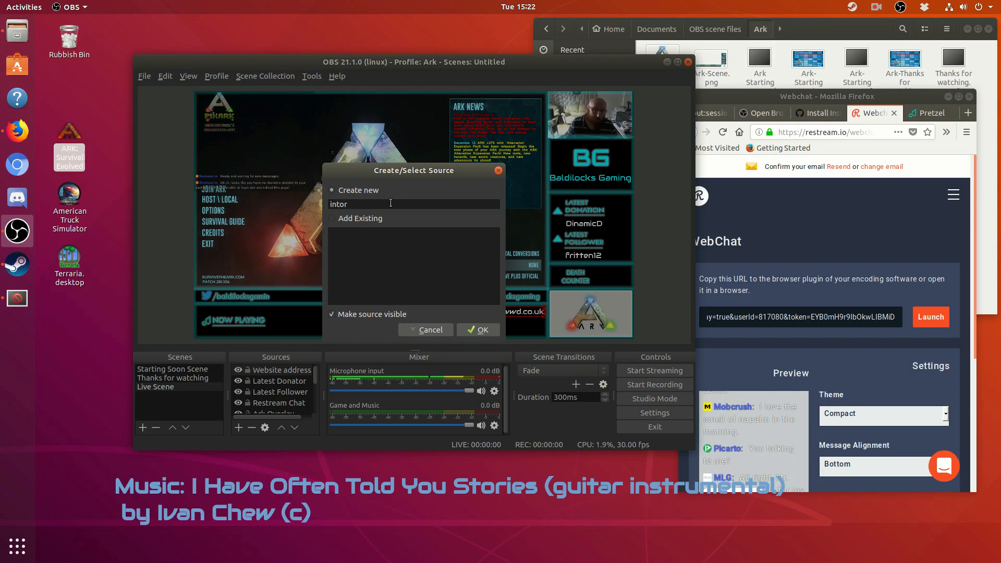
key("BackSpace")
key("BackSpace")
type("ro")
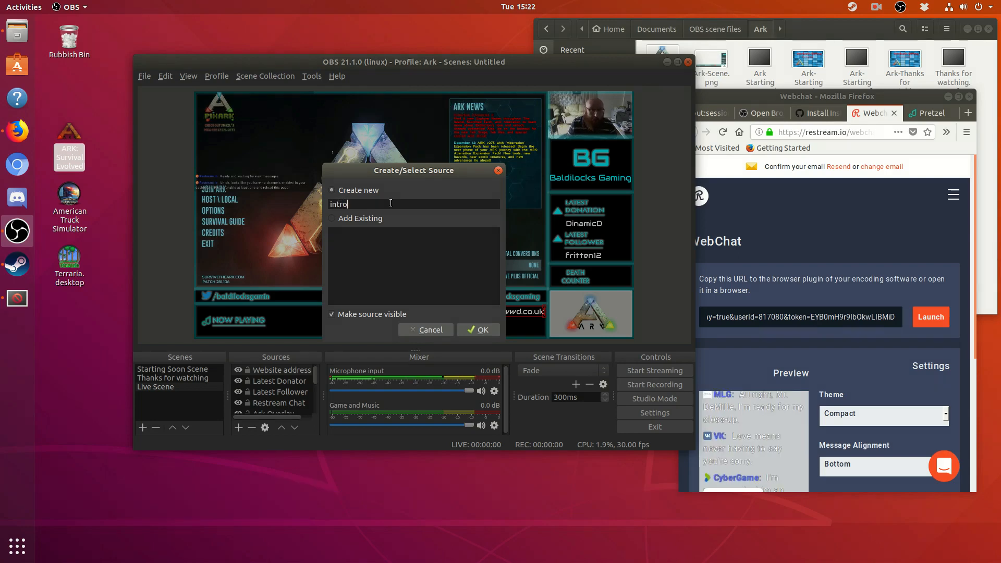
left_click(492, 330)
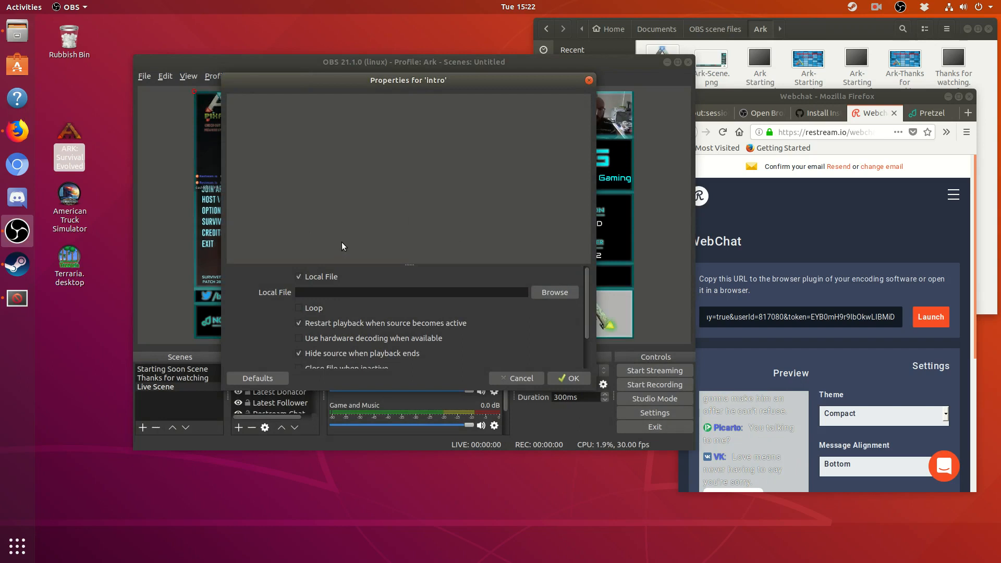
Choose Kazam_screencast_00000.mp4 from the Recorded Videos folder in Videos as the intro source's local file.
left_click(547, 296)
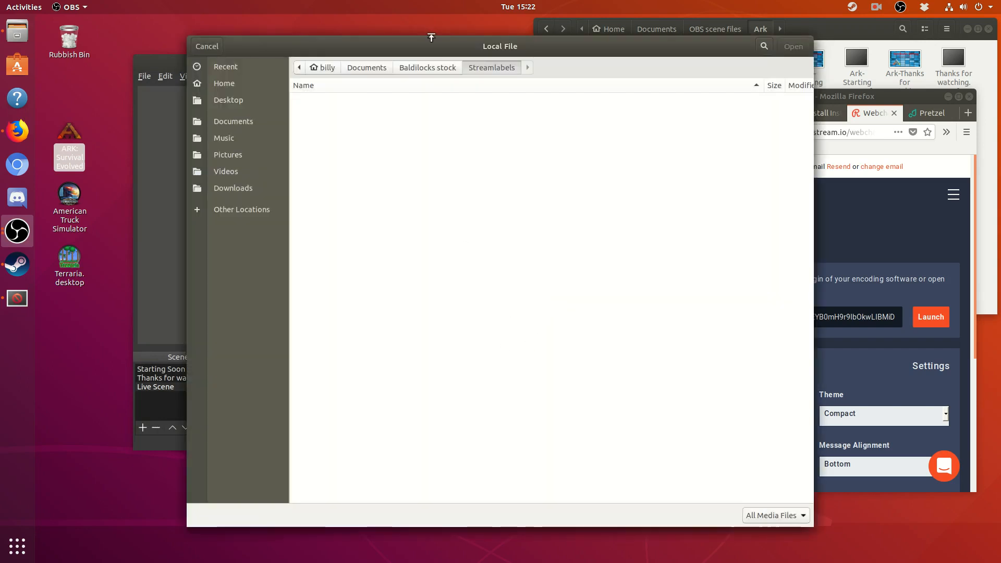
left_click(431, 68)
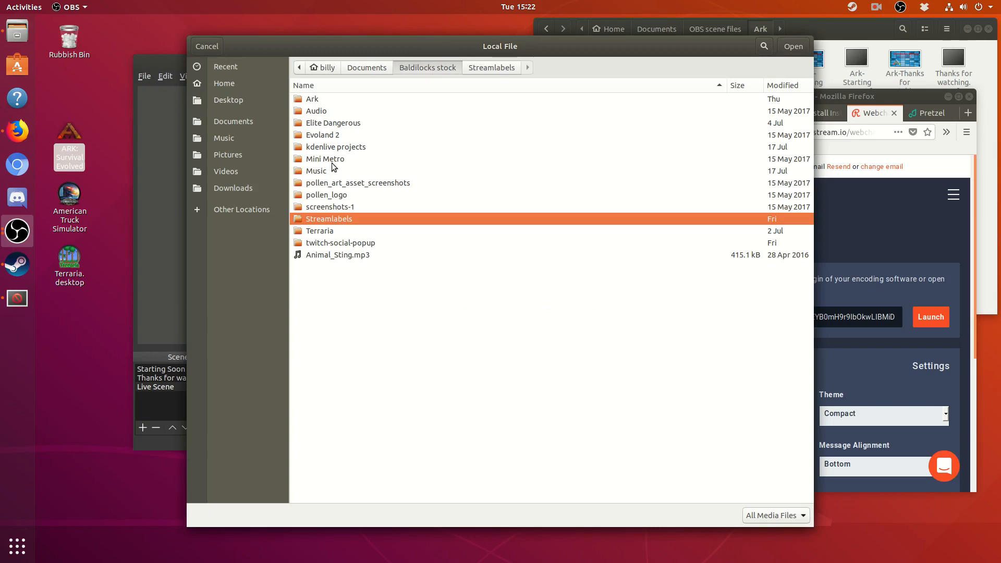
left_click(320, 115)
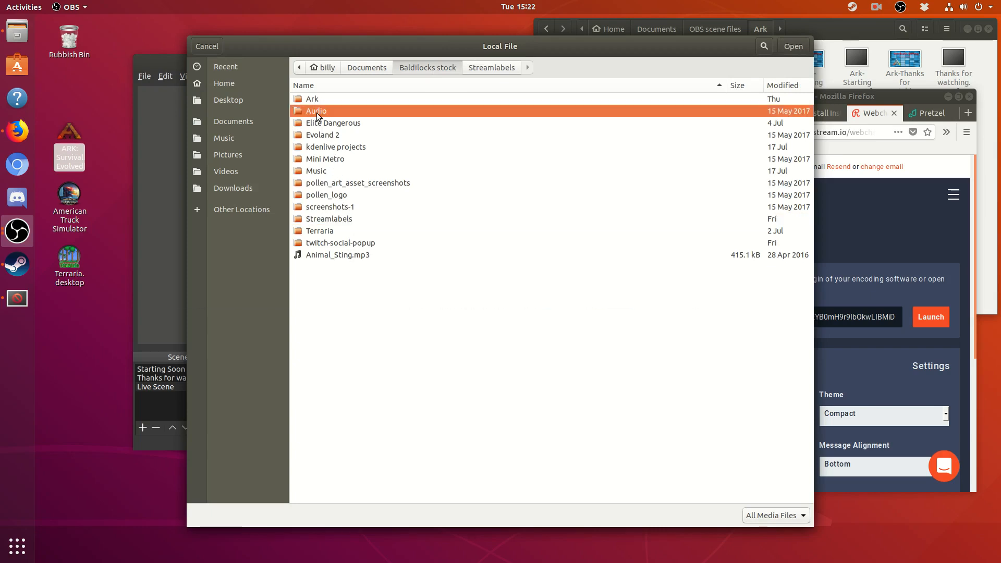
double_click(330, 231)
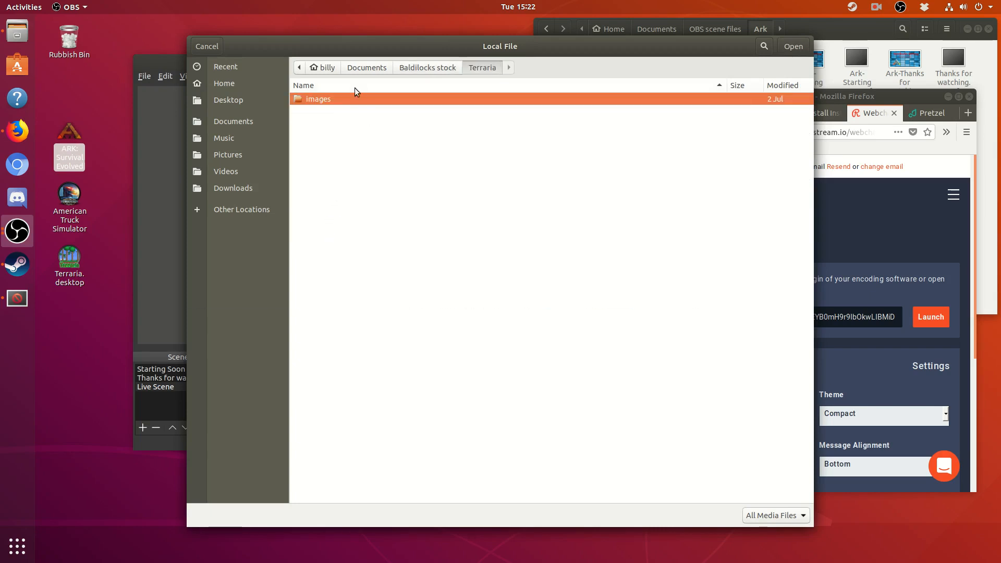
left_click(417, 68)
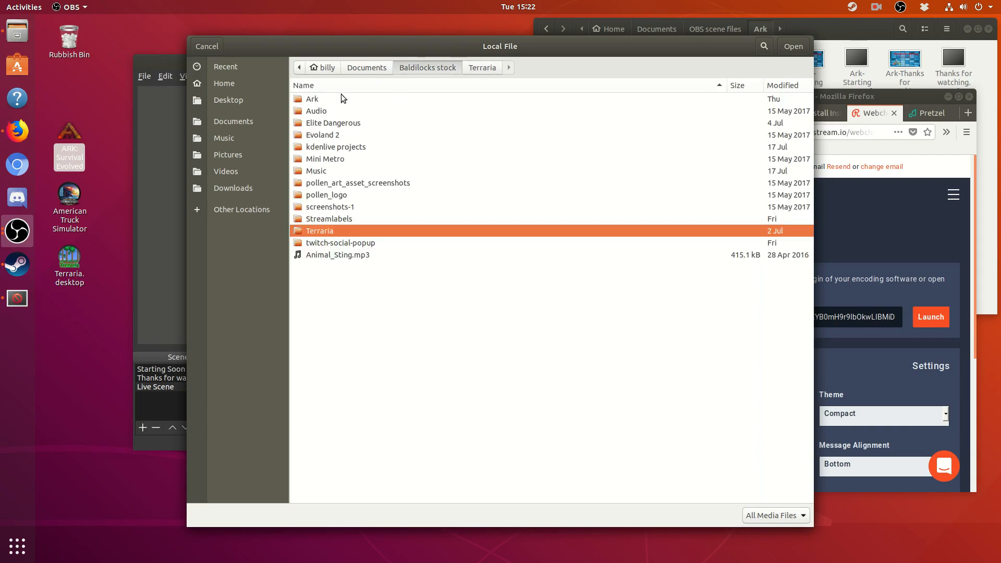
double_click(323, 124)
left_click(448, 67)
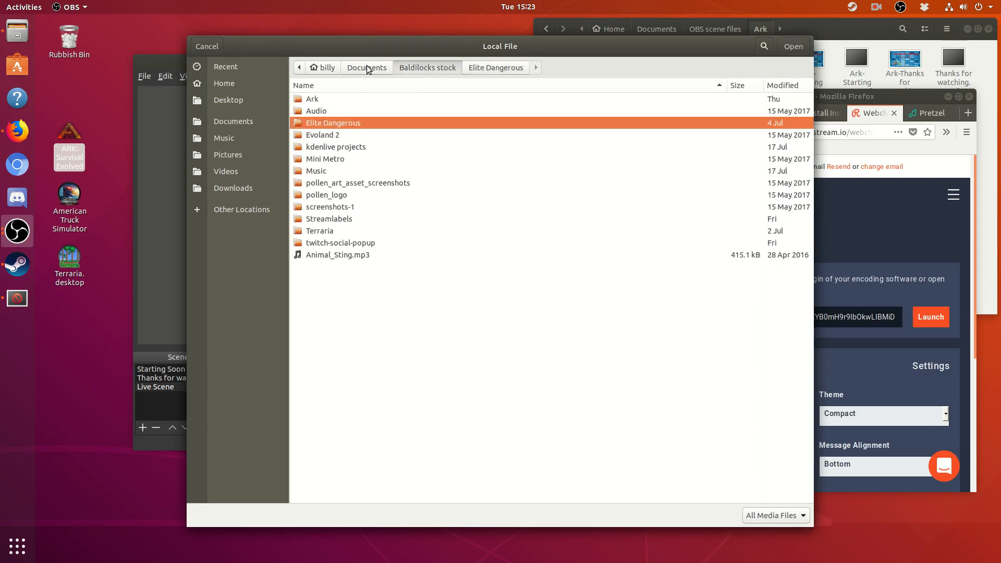
left_click(367, 68)
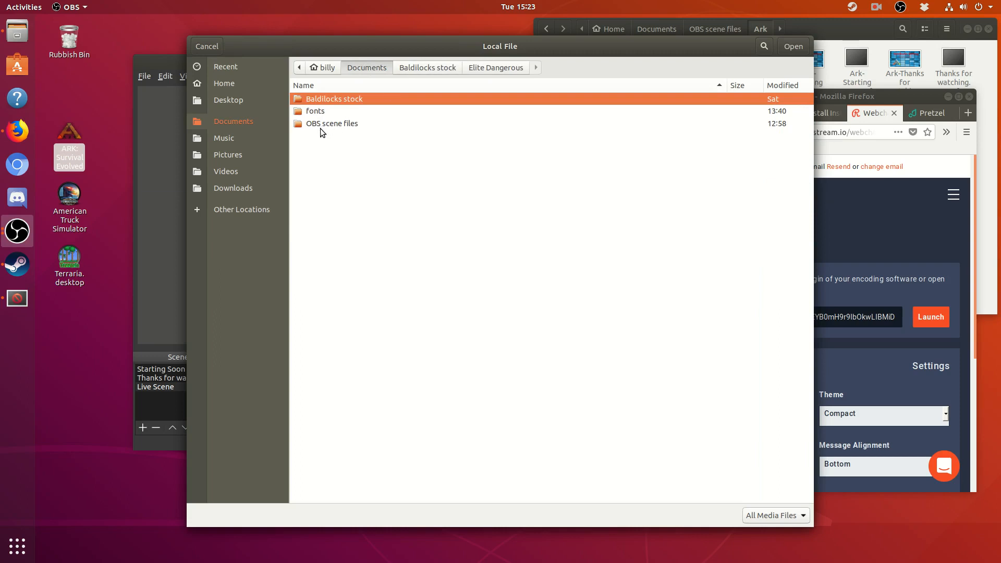
left_click(332, 70)
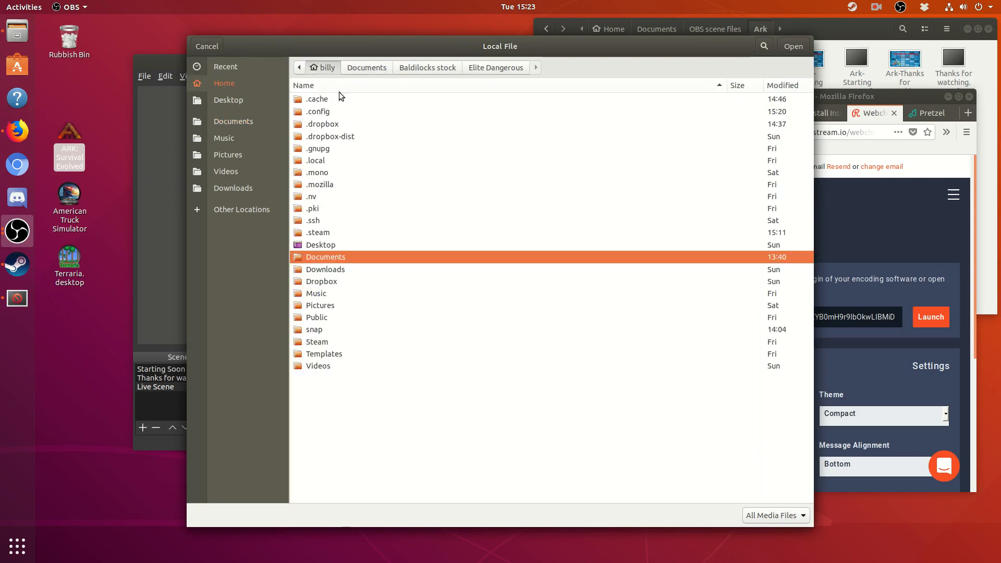
double_click(324, 367)
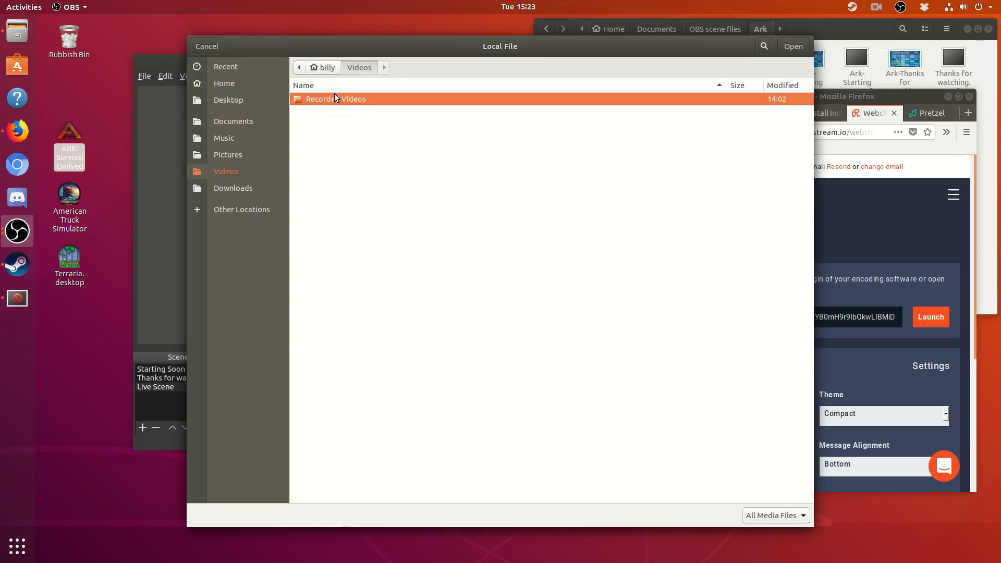
double_click(334, 99)
double_click(374, 97)
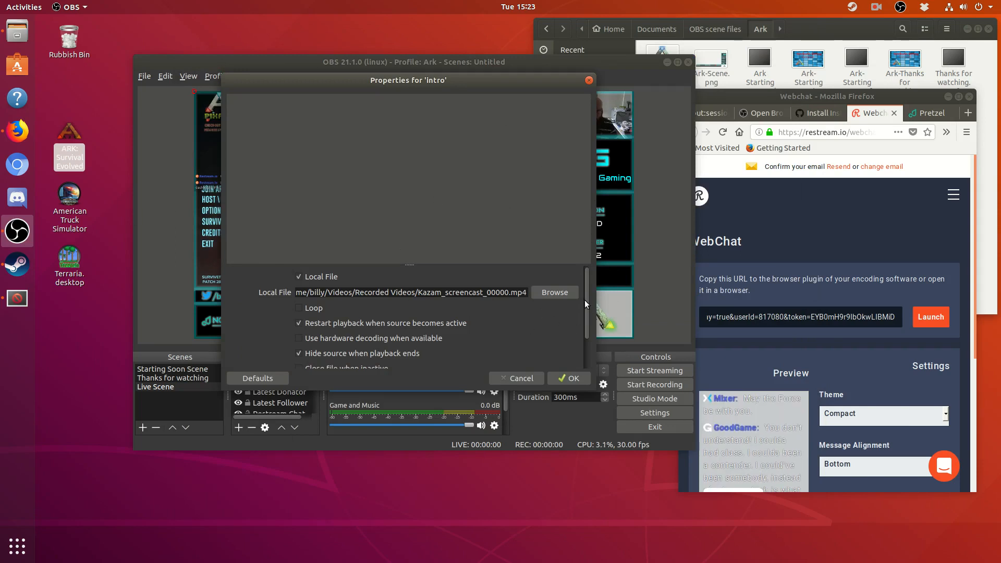
Enable hardware decoding when available for the intro source and accept its properties.
left_click_drag(584, 299, 583, 350)
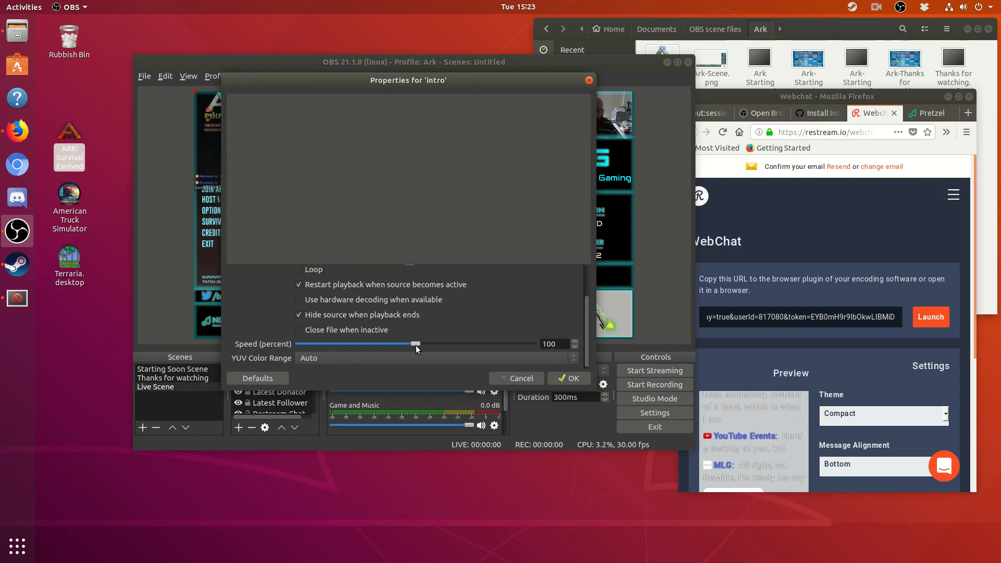
left_click(333, 332)
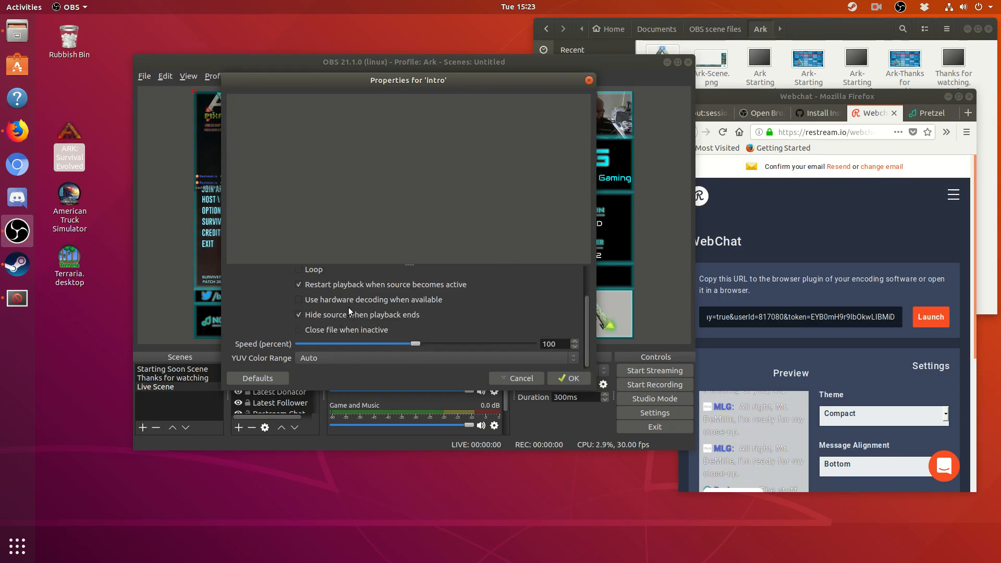
left_click(351, 299)
scroll(432, 289, "up", 2)
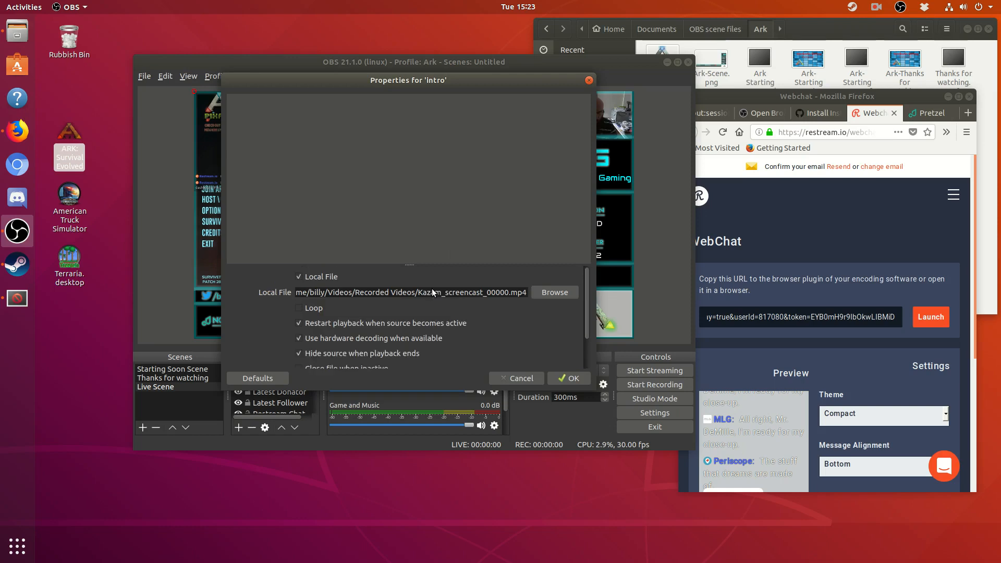
left_click(308, 308)
scroll(490, 297, "down", 2)
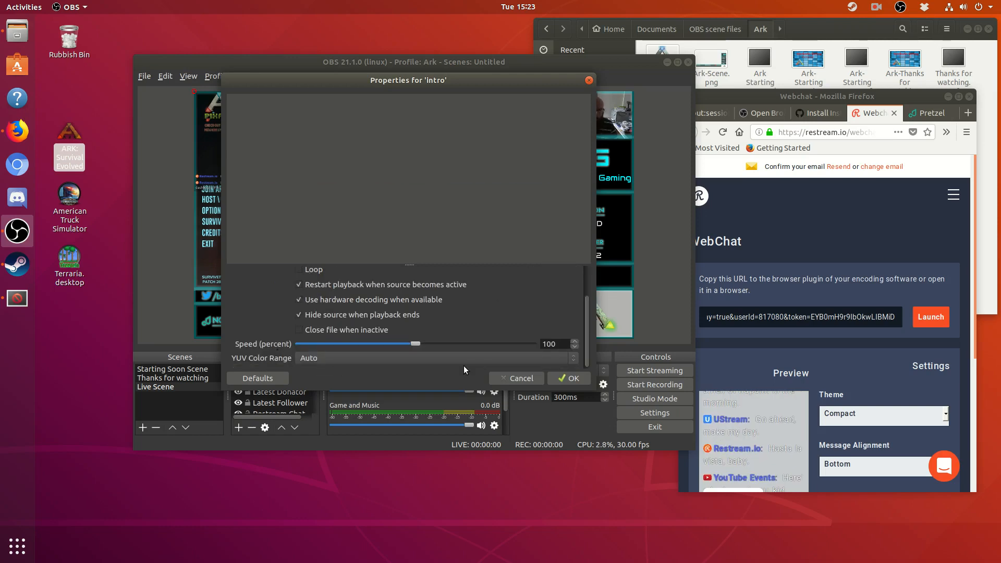
left_click(558, 375)
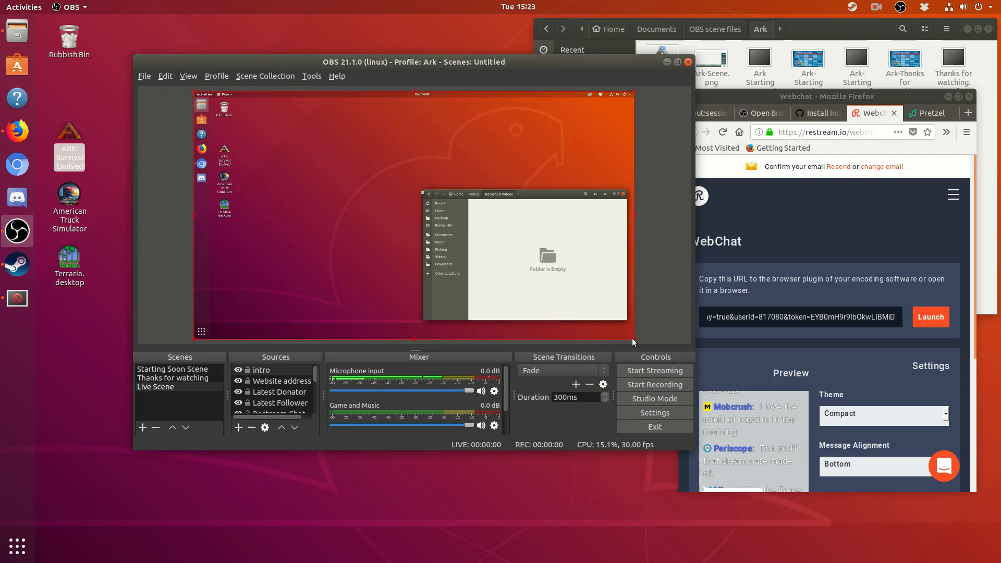
Shrink the intro video to a small rectangle and position it over the large Ark emblem in the middle of the scene.
left_click_drag(634, 339, 498, 226)
left_click_drag(193, 90, 343, 154)
left_click_drag(302, 261, 423, 223)
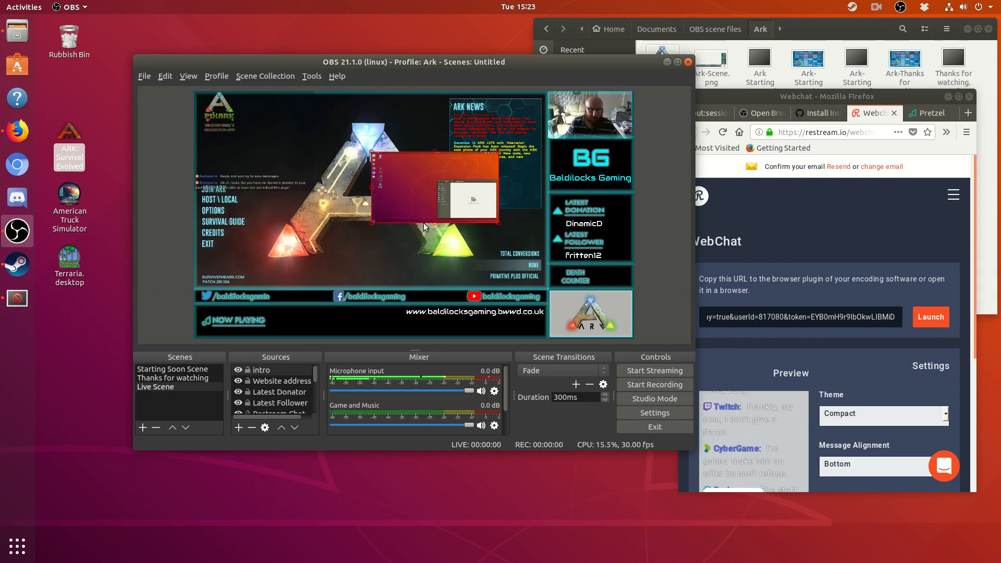
left_click_drag(404, 187, 346, 203)
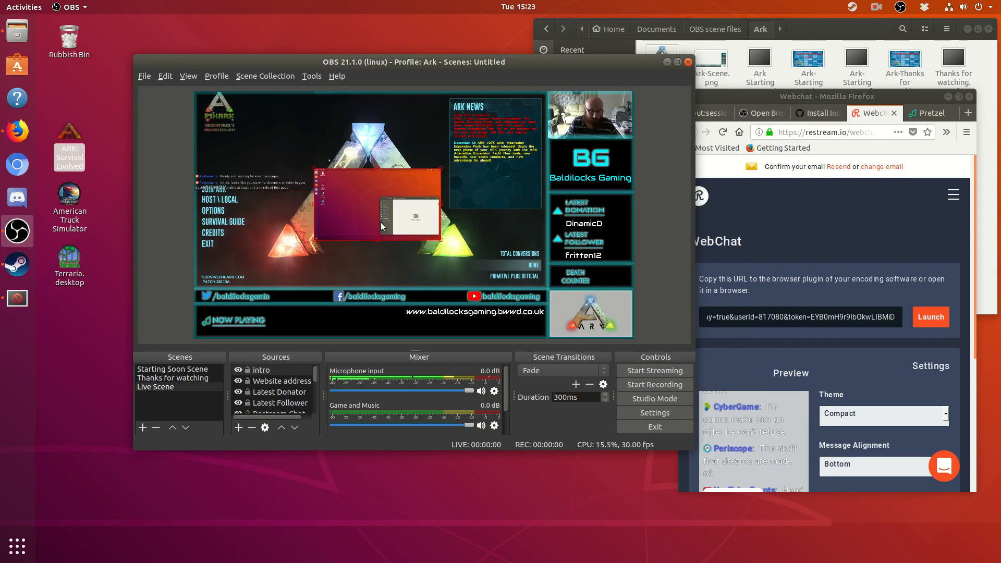
Remove the intro source from the Live Scene and confirm the removal.
left_click(420, 186)
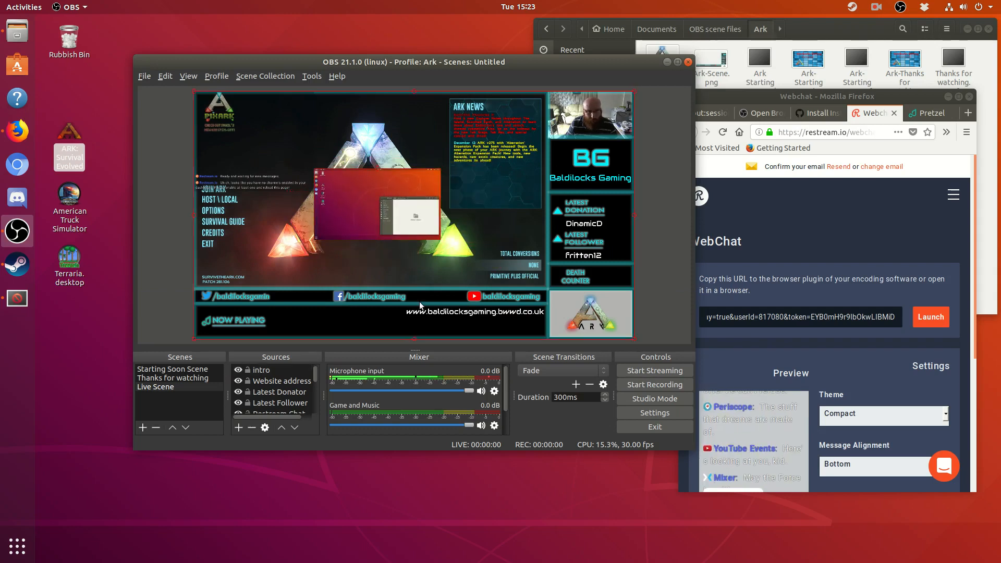
scroll(280, 384, "down", 5)
scroll(281, 392, "up", 5)
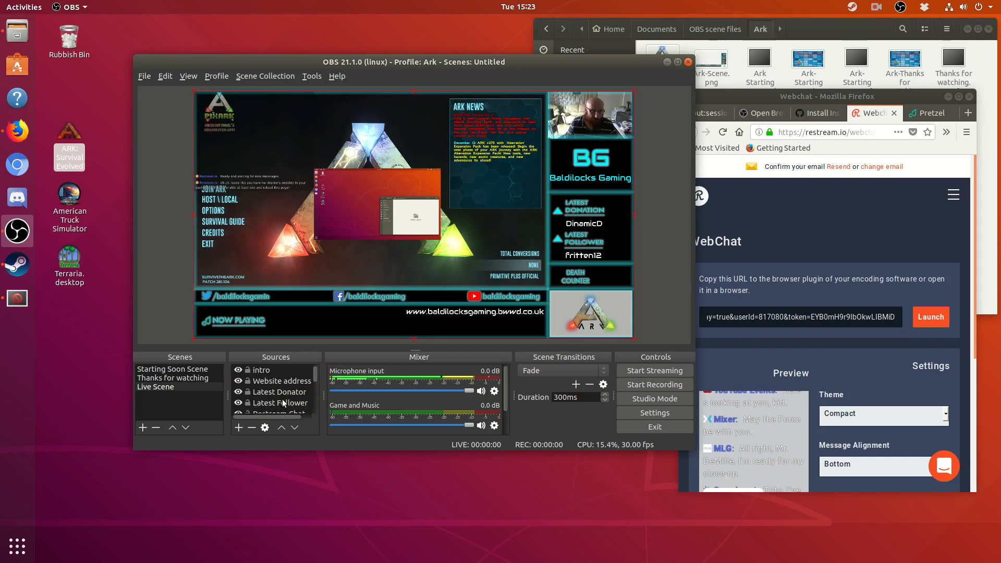
left_click(273, 371)
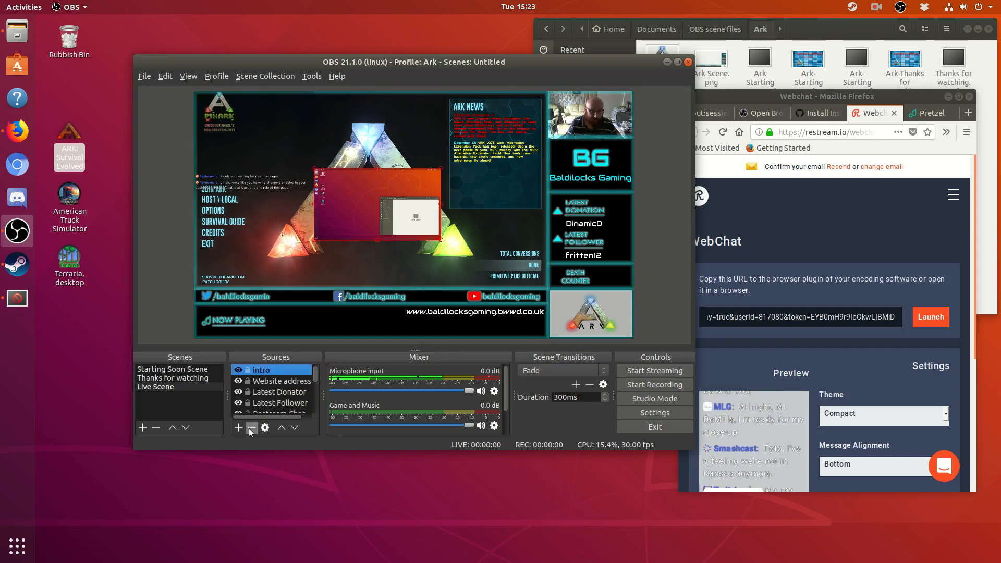
right_click(260, 370)
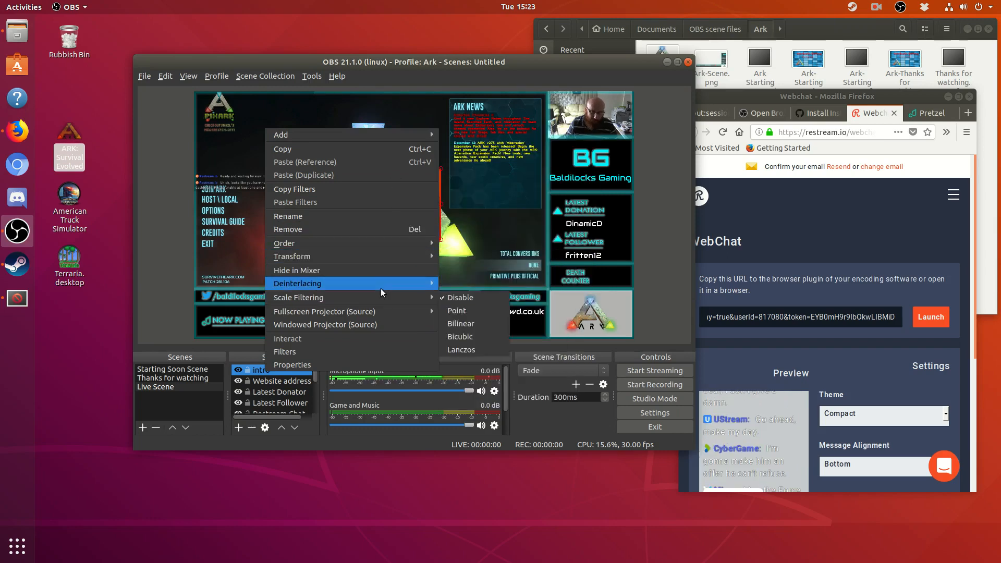
right_click(254, 369)
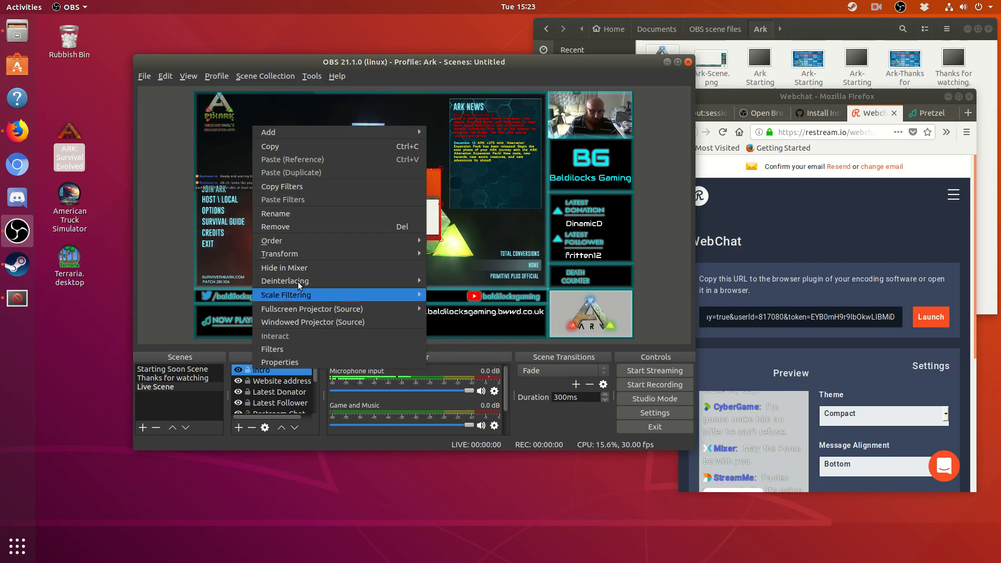
left_click(304, 228)
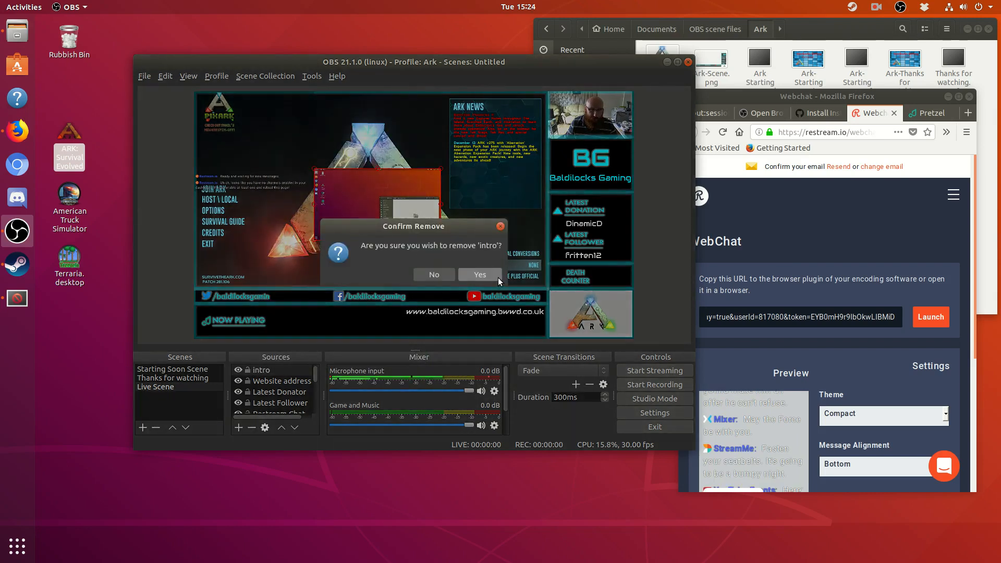
left_click(499, 278)
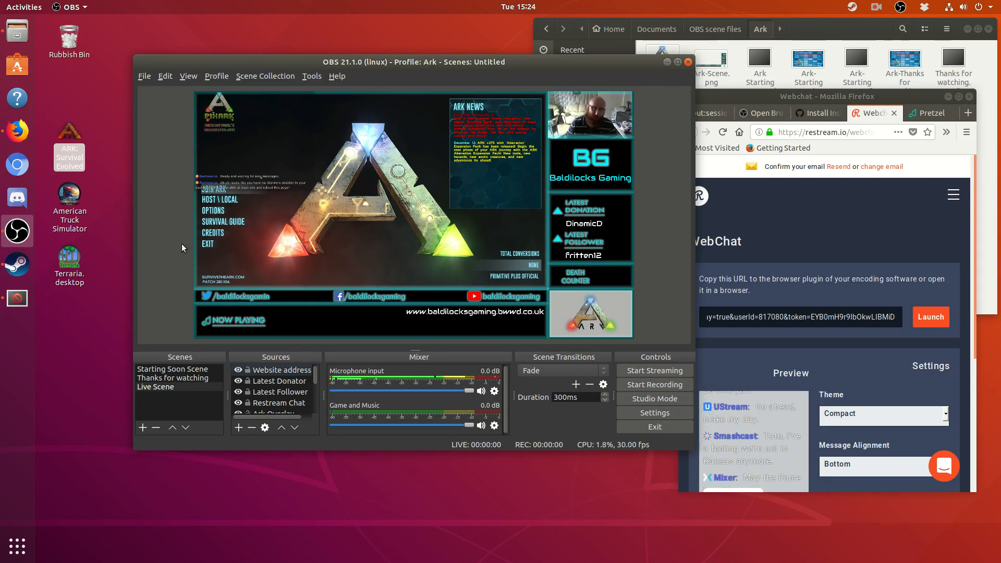
Move the Restream Chat across the gameplay area so that it sits directly beside the Ark News panel.
left_click_drag(270, 181, 394, 171)
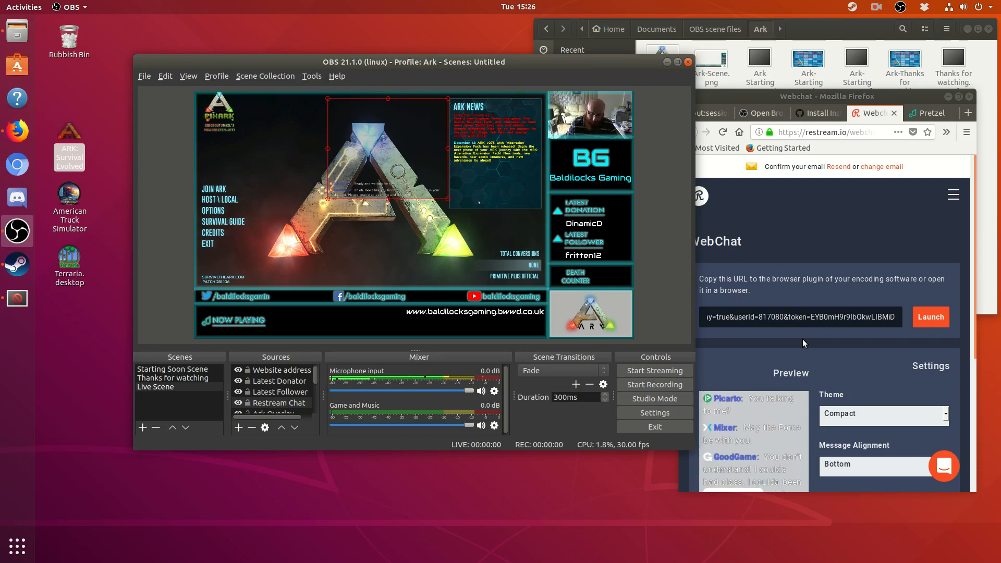
left_click(876, 7)
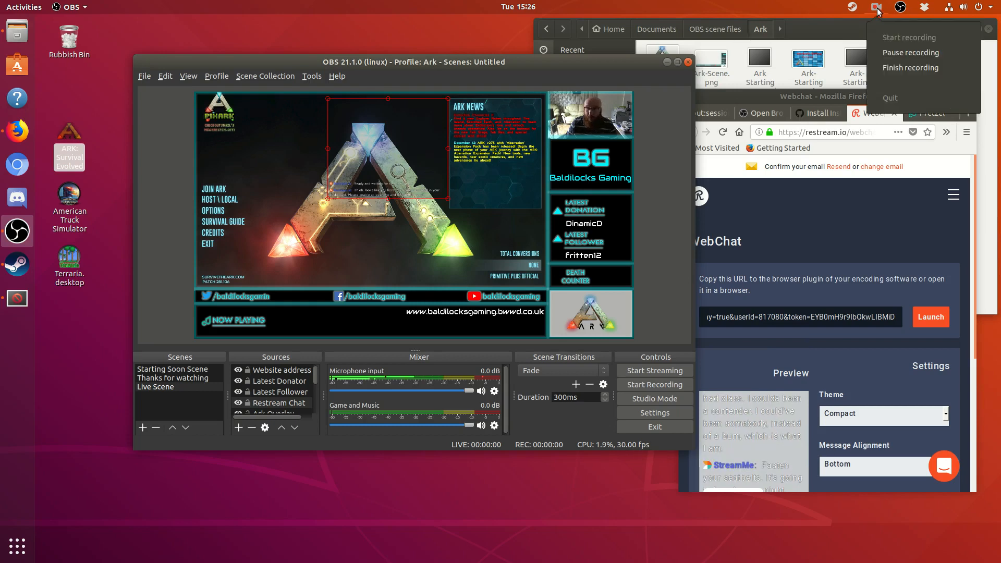
left_click(899, 68)
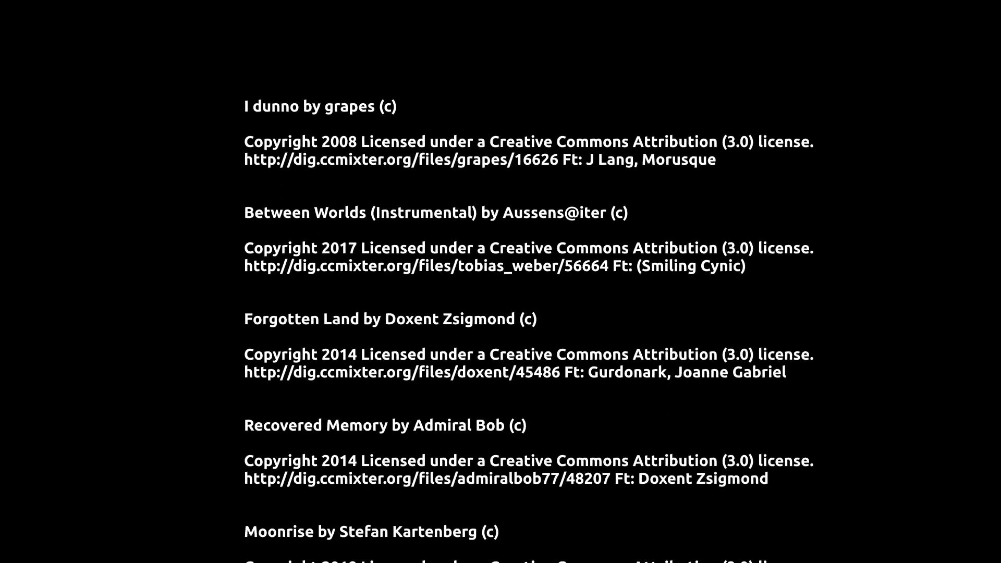